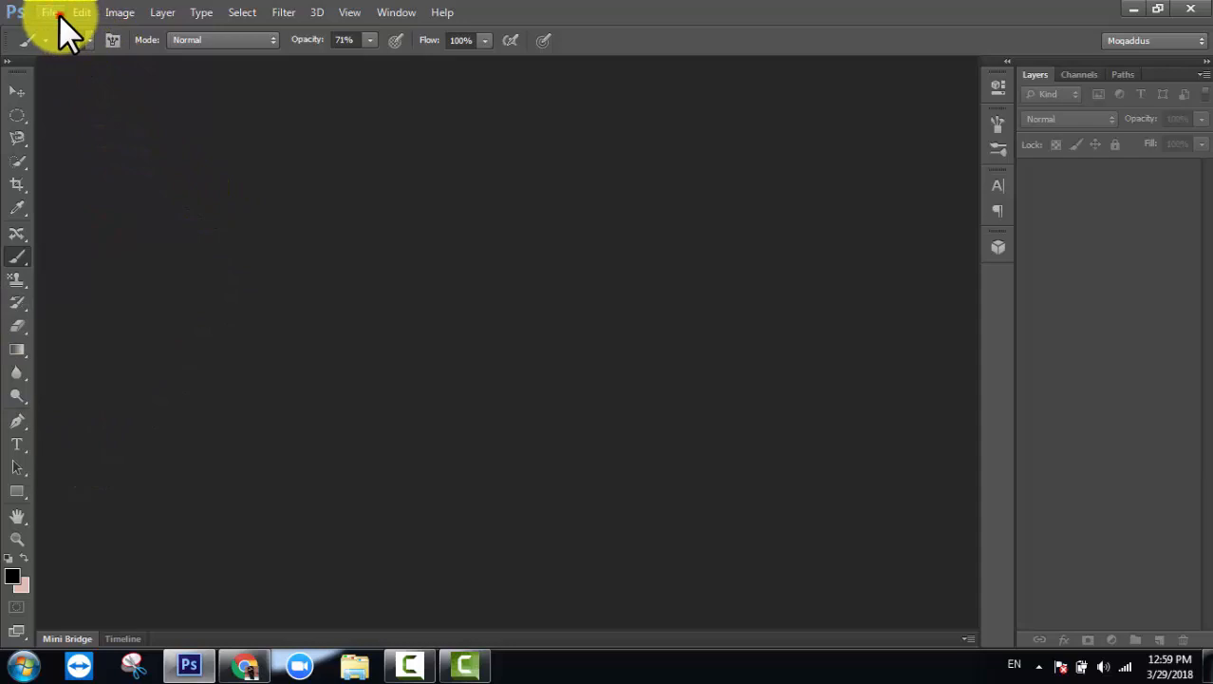
Create a new white document with the Default Photoshop Size preset and duplicate its Background layer
{"action": "left_click", "coordinate": [58, 14]}
{"action": "left_click", "coordinate": [86, 33]}
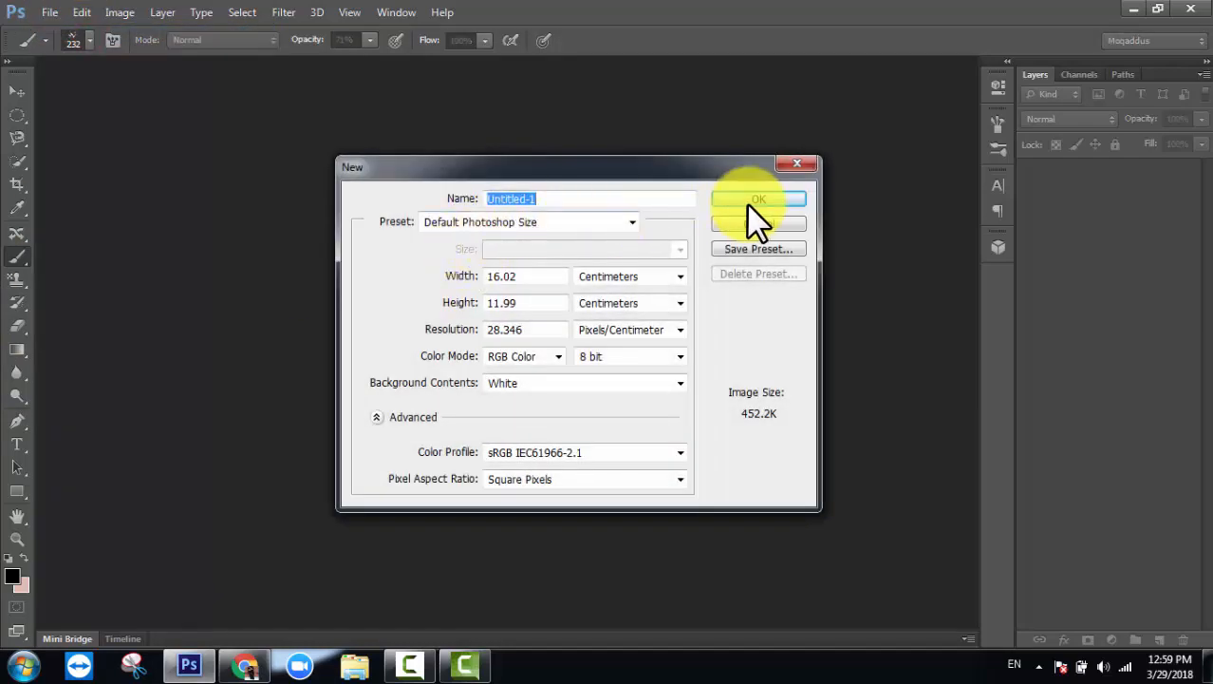
{"action": "left_click", "coordinate": [748, 201]}
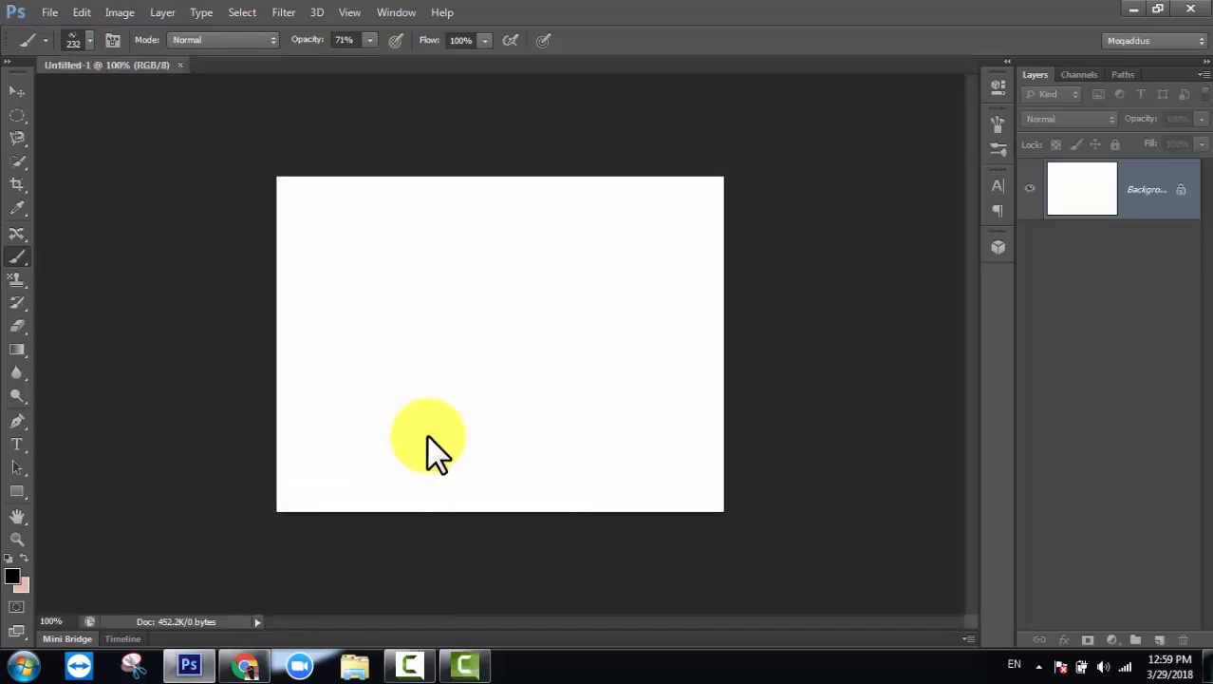
{"action": "key", "text": "ctrl+0"}
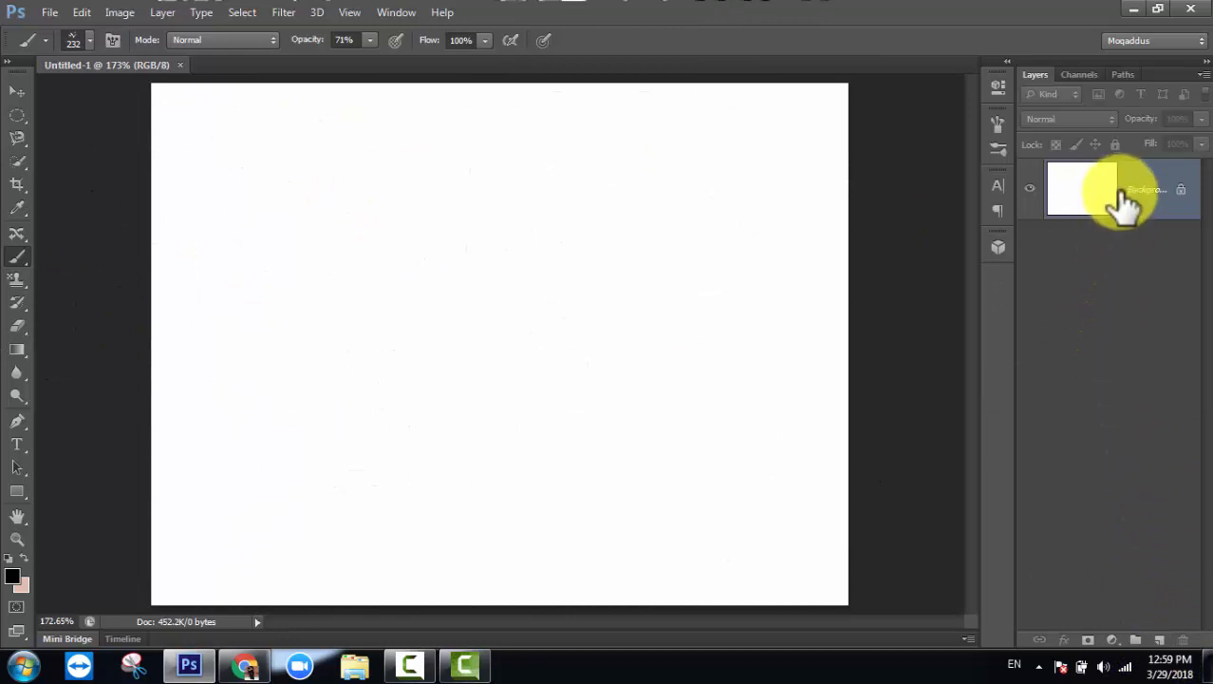
{"action": "left_click_drag", "start_coordinate": [1125, 204], "coordinate": [1159, 634]}
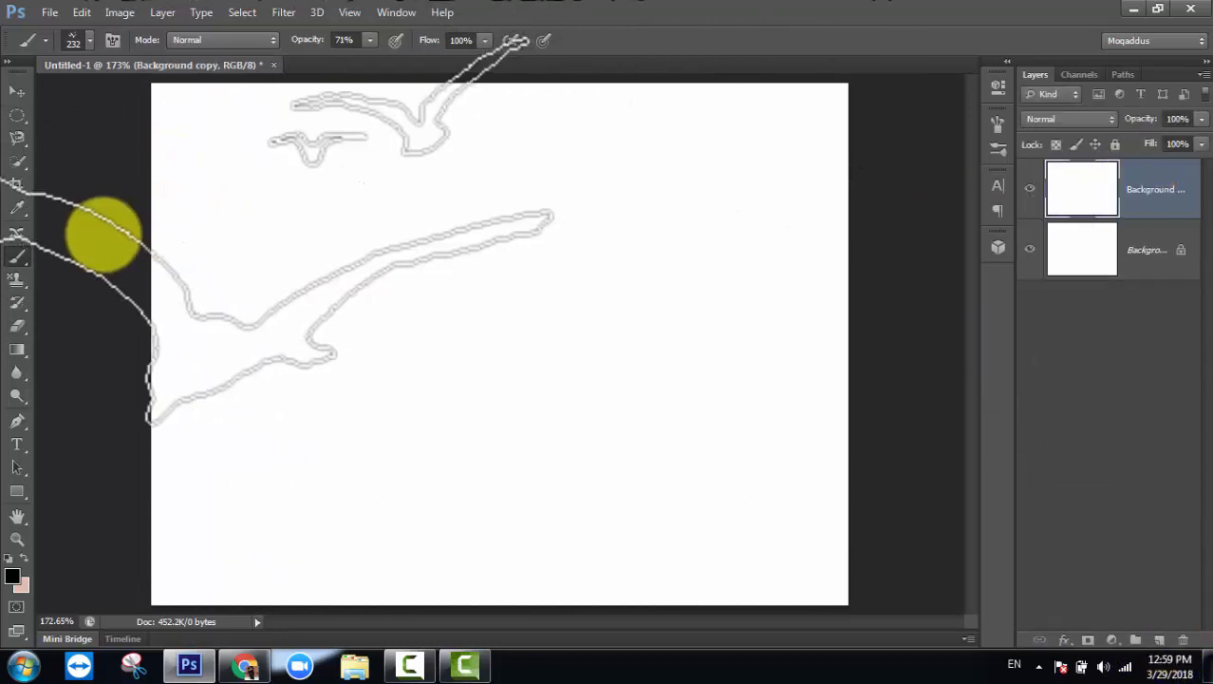
Choose the soft round brush with 0% hardness and set its size to 46 px
{"action": "left_click", "coordinate": [89, 40]}
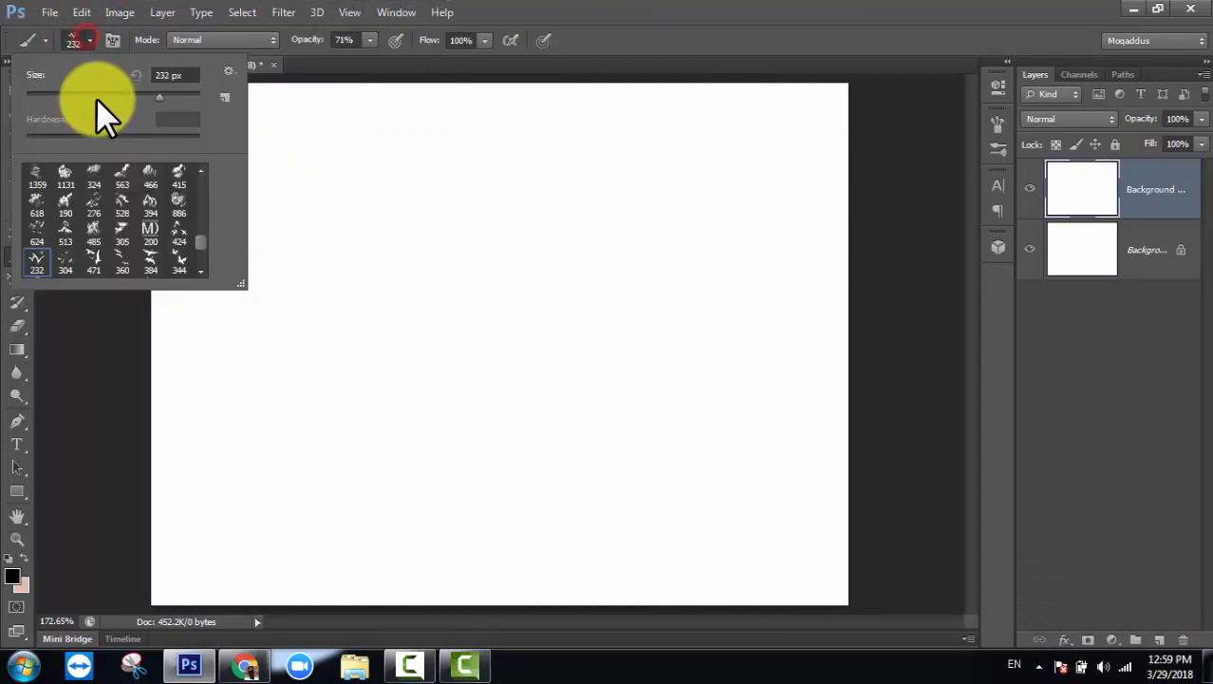
{"action": "left_click_drag", "start_coordinate": [200, 243], "coordinate": [202, 163]}
{"action": "left_click_drag", "start_coordinate": [199, 224], "coordinate": [201, 177]}
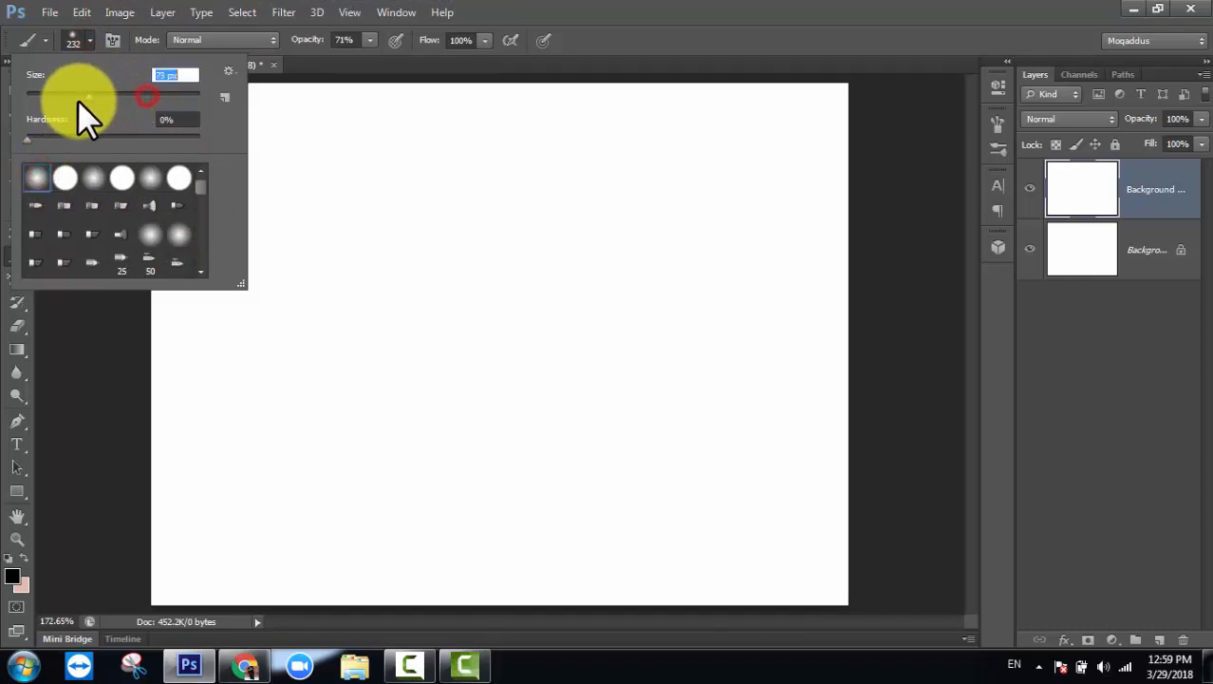
{"action": "left_click", "coordinate": [670, 9]}
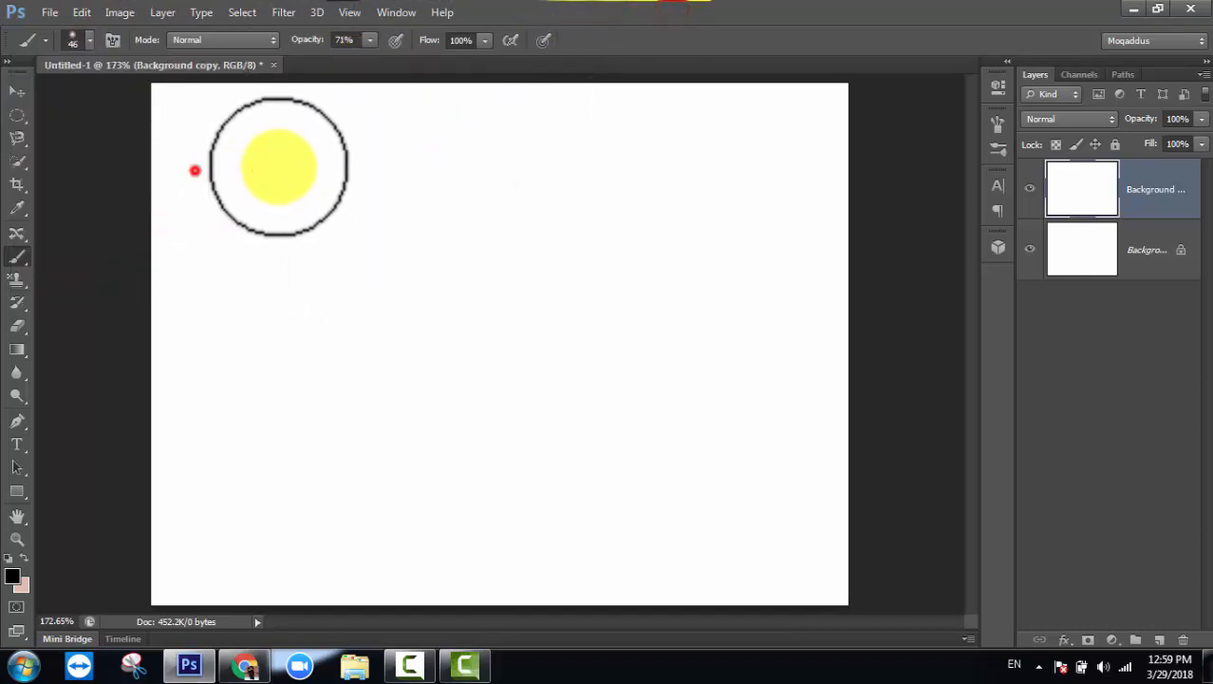
Paint overlapping black strokes over most of the duplicated layer with the brush at 71% opacity
{"action": "mouse_move", "coordinate": [195, 170]}
{"action": "left_mouse_down"}
{"action": "mouse_move", "coordinate": [528, 211]}
{"action": "mouse_move", "coordinate": [195, 258]}
{"action": "mouse_move", "coordinate": [663, 320]}
{"action": "mouse_move", "coordinate": [261, 367]}
{"action": "mouse_move", "coordinate": [644, 438]}
{"action": "mouse_move", "coordinate": [258, 495]}
{"action": "mouse_move", "coordinate": [506, 534]}
{"action": "mouse_move", "coordinate": [659, 470]}
{"action": "left_mouse_up"}
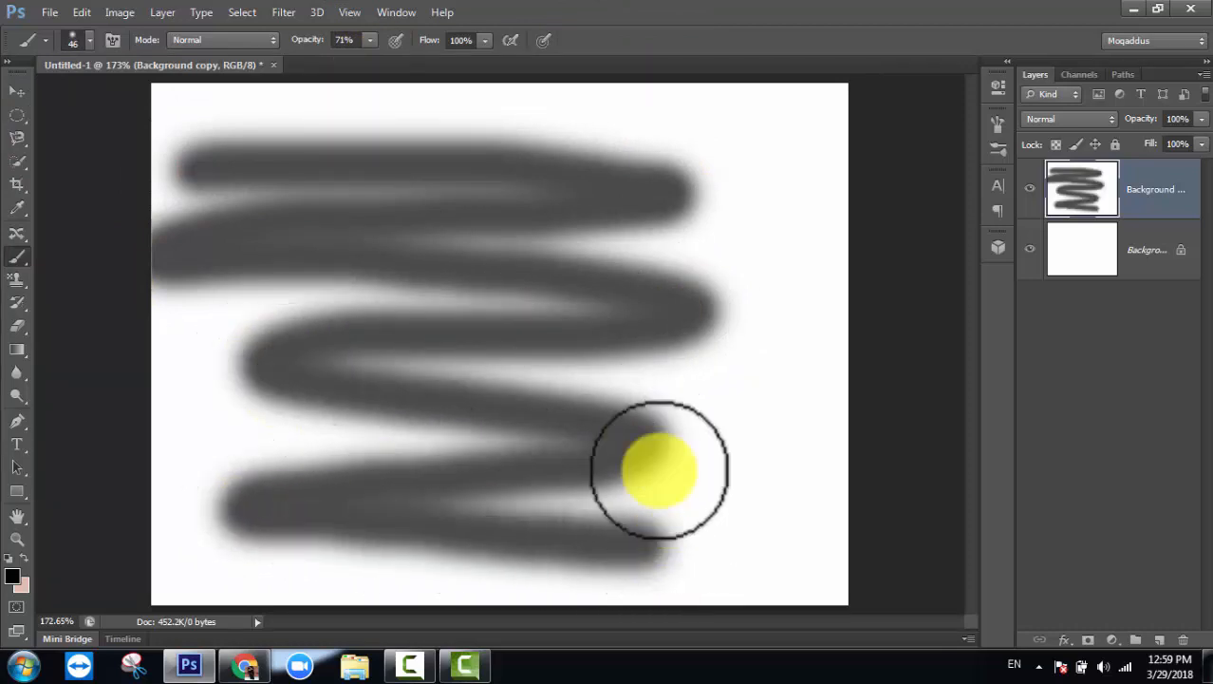
{"action": "mouse_move", "coordinate": [729, 125]}
{"action": "left_mouse_down"}
{"action": "mouse_move", "coordinate": [752, 174]}
{"action": "mouse_move", "coordinate": [764, 456]}
{"action": "mouse_move", "coordinate": [753, 535]}
{"action": "mouse_move", "coordinate": [803, 557]}
{"action": "mouse_move", "coordinate": [748, 133]}
{"action": "mouse_move", "coordinate": [758, 126]}
{"action": "mouse_move", "coordinate": [779, 153]}
{"action": "mouse_move", "coordinate": [801, 557]}
{"action": "mouse_move", "coordinate": [718, 577]}
{"action": "mouse_move", "coordinate": [755, 394]}
{"action": "mouse_move", "coordinate": [742, 242]}
{"action": "mouse_move", "coordinate": [716, 149]}
{"action": "mouse_move", "coordinate": [489, 111]}
{"action": "mouse_move", "coordinate": [259, 109]}
{"action": "mouse_move", "coordinate": [153, 124]}
{"action": "mouse_move", "coordinate": [670, 201]}
{"action": "mouse_move", "coordinate": [738, 259]}
{"action": "mouse_move", "coordinate": [307, 295]}
{"action": "mouse_move", "coordinate": [250, 341]}
{"action": "mouse_move", "coordinate": [391, 362]}
{"action": "mouse_move", "coordinate": [570, 421]}
{"action": "mouse_move", "coordinate": [228, 553]}
{"action": "mouse_move", "coordinate": [494, 536]}
{"action": "mouse_move", "coordinate": [730, 542]}
{"action": "mouse_move", "coordinate": [799, 510]}
{"action": "mouse_move", "coordinate": [792, 366]}
{"action": "mouse_move", "coordinate": [750, 236]}
{"action": "left_mouse_up"}
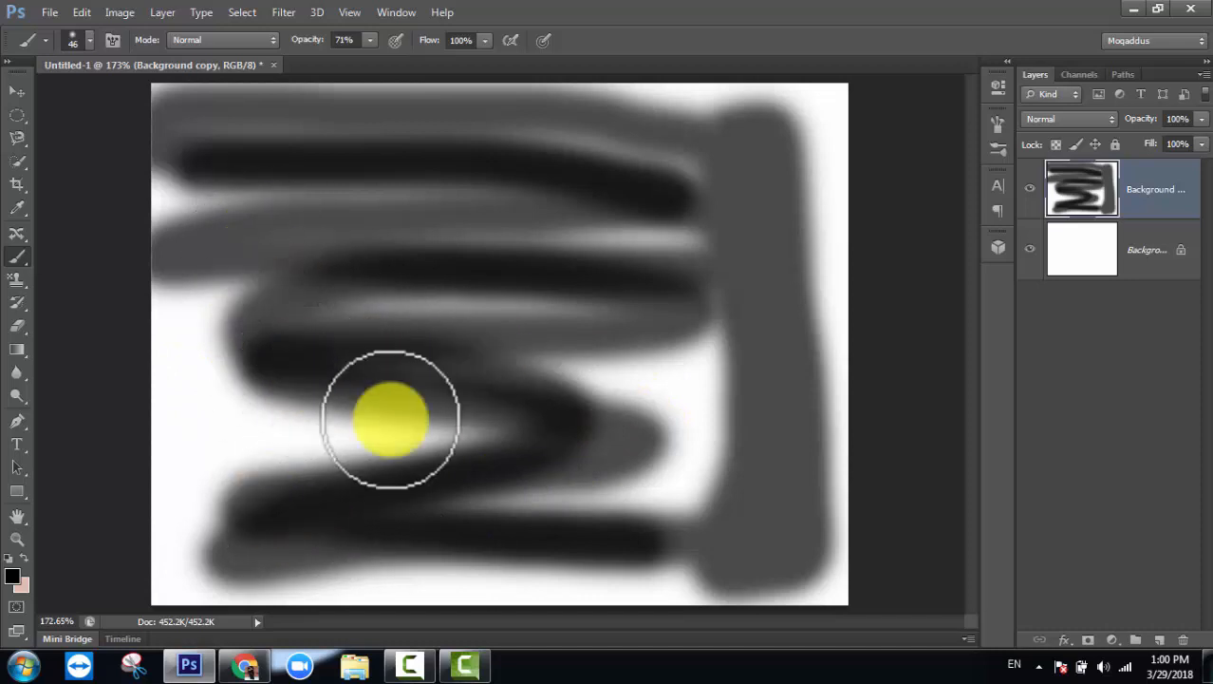
{"action": "mouse_move", "coordinate": [221, 380]}
{"action": "left_mouse_down"}
{"action": "mouse_move", "coordinate": [389, 425]}
{"action": "mouse_move", "coordinate": [544, 429]}
{"action": "mouse_move", "coordinate": [659, 420]}
{"action": "mouse_move", "coordinate": [734, 394]}
{"action": "mouse_move", "coordinate": [748, 286]}
{"action": "mouse_move", "coordinate": [659, 333]}
{"action": "mouse_move", "coordinate": [436, 281]}
{"action": "mouse_move", "coordinate": [296, 330]}
{"action": "mouse_move", "coordinate": [237, 253]}
{"action": "mouse_move", "coordinate": [333, 176]}
{"action": "mouse_move", "coordinate": [613, 216]}
{"action": "mouse_move", "coordinate": [715, 170]}
{"action": "mouse_move", "coordinate": [764, 129]}
{"action": "mouse_move", "coordinate": [348, 162]}
{"action": "mouse_move", "coordinate": [251, 183]}
{"action": "mouse_move", "coordinate": [237, 231]}
{"action": "left_mouse_up"}
{"action": "left_click_drag", "start_coordinate": [210, 119], "coordinate": [397, 120]}
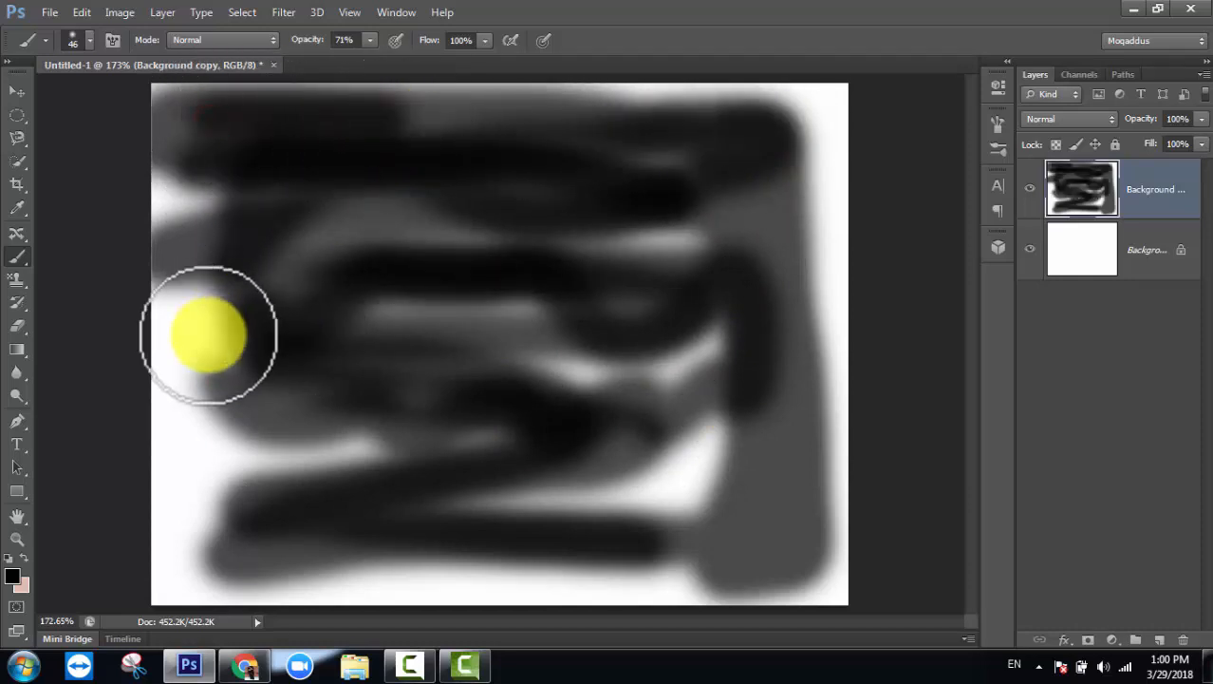
{"action": "mouse_move", "coordinate": [208, 334]}
{"action": "left_mouse_down"}
{"action": "mouse_move", "coordinate": [404, 197]}
{"action": "mouse_move", "coordinate": [295, 200]}
{"action": "mouse_move", "coordinate": [309, 164]}
{"action": "mouse_move", "coordinate": [464, 337]}
{"action": "mouse_move", "coordinate": [661, 513]}
{"action": "left_mouse_up"}
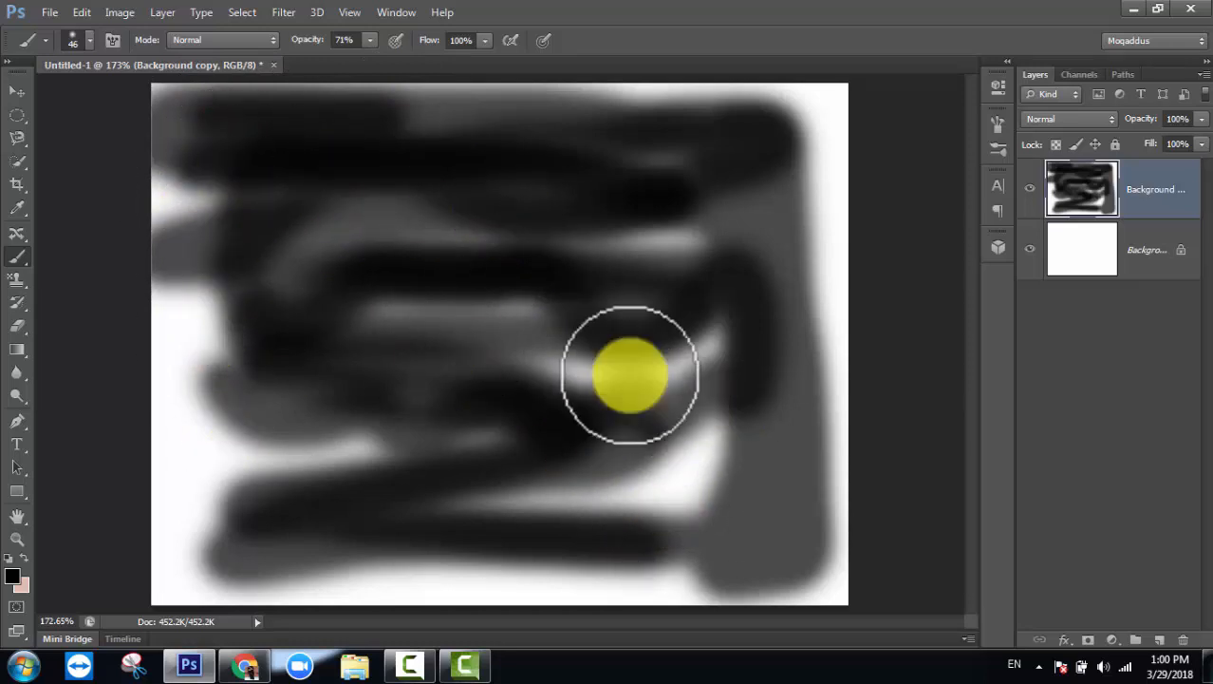
{"action": "left_click_drag", "start_coordinate": [194, 117], "coordinate": [369, 118]}
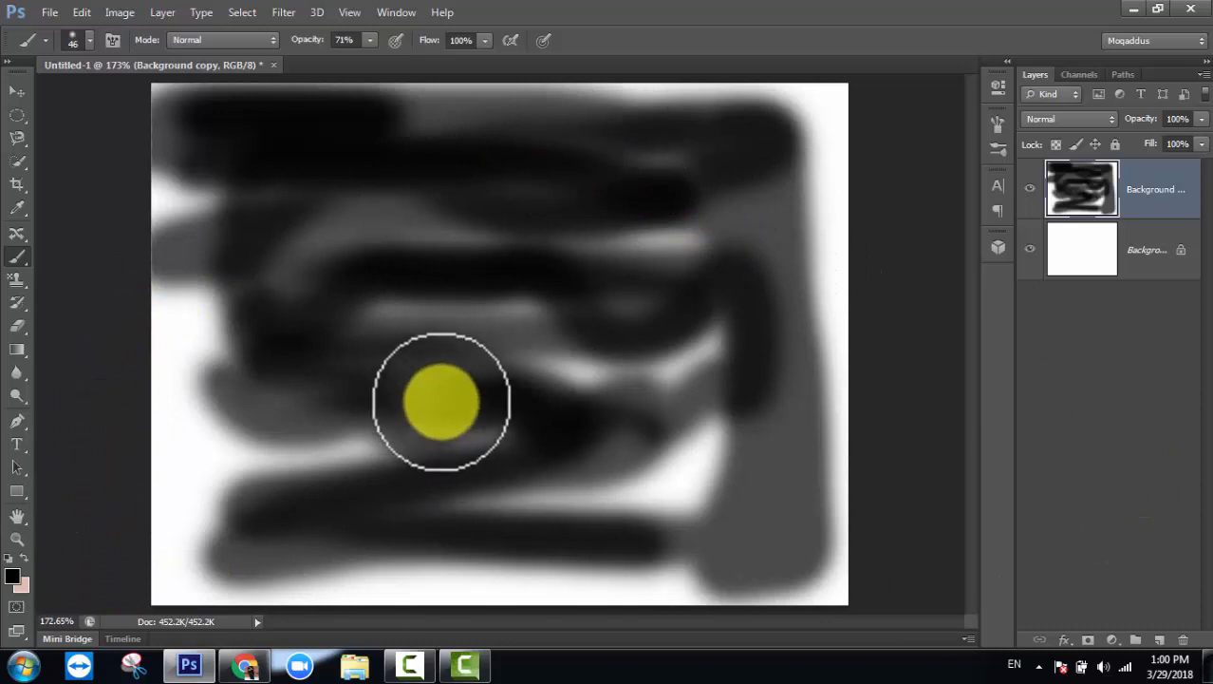
Set the foreground color to bright red (f80a00)
{"action": "left_click", "coordinate": [13, 576]}
{"action": "left_click_drag", "start_coordinate": [840, 378], "coordinate": [886, 313]}
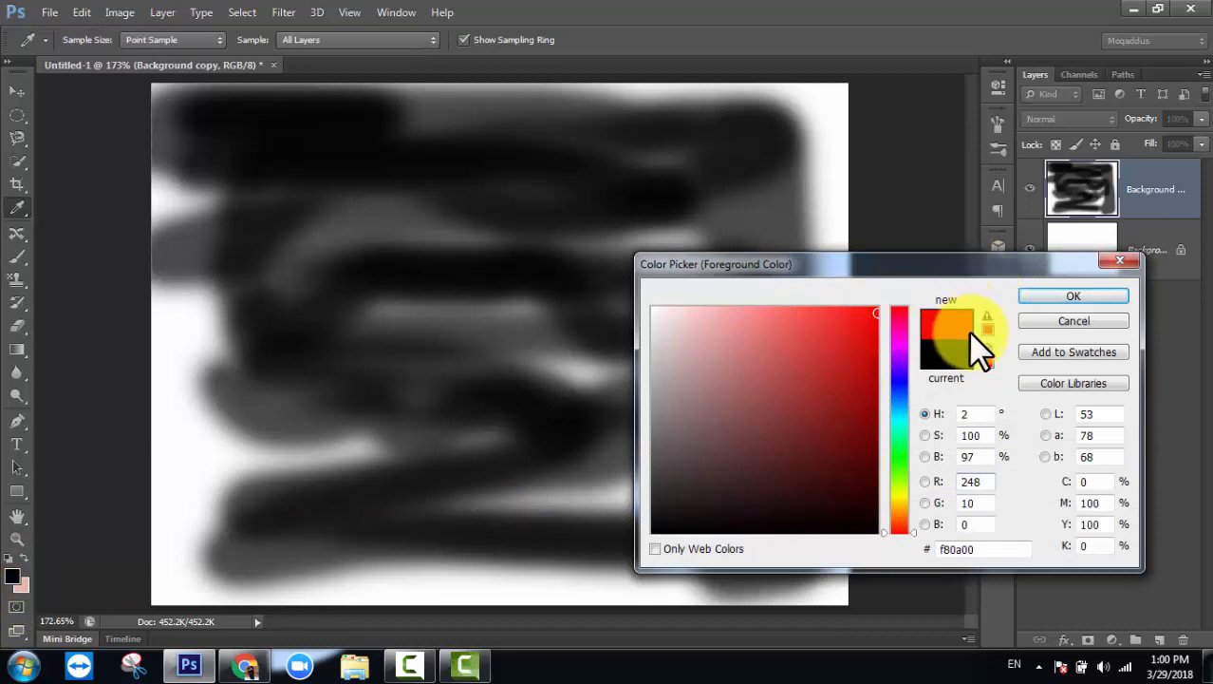
{"action": "left_click_drag", "start_coordinate": [968, 262], "coordinate": [918, 171]}
{"action": "left_click", "coordinate": [1007, 197]}
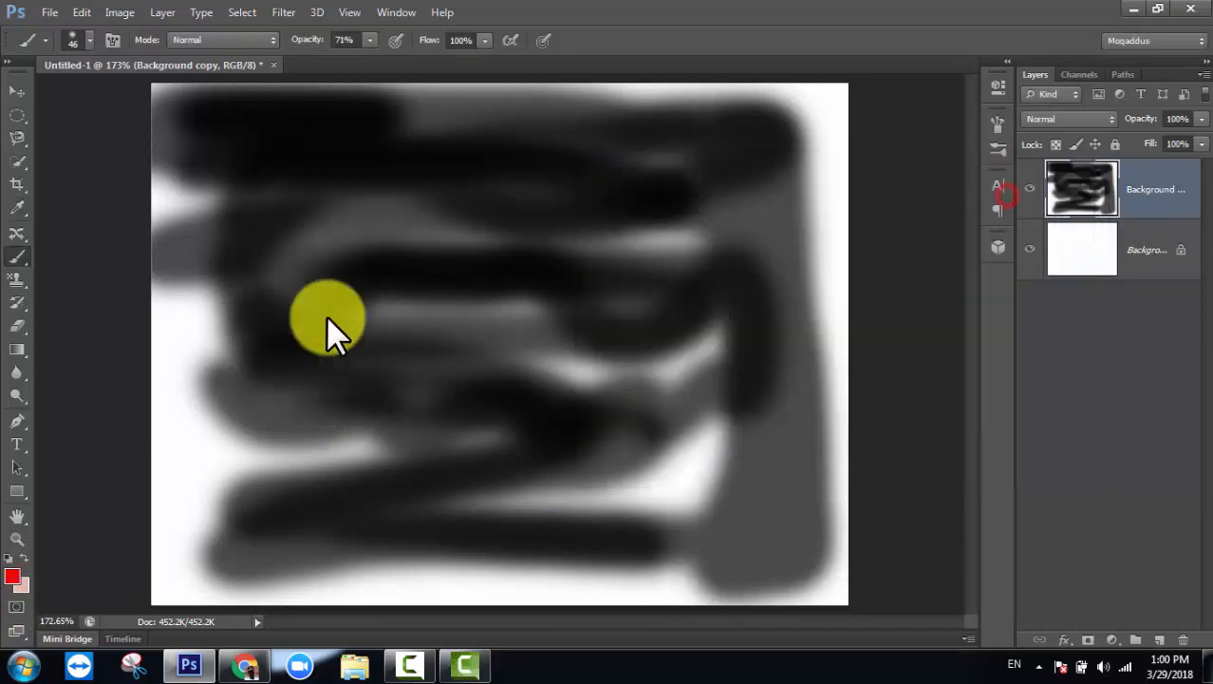
Paint looping red strokes over the black ones at 71% opacity
{"action": "mouse_move", "coordinate": [248, 139]}
{"action": "left_mouse_down"}
{"action": "mouse_move", "coordinate": [255, 249]}
{"action": "mouse_move", "coordinate": [426, 194]}
{"action": "mouse_move", "coordinate": [482, 393]}
{"action": "mouse_move", "coordinate": [513, 389]}
{"action": "left_mouse_up"}
{"action": "mouse_move", "coordinate": [565, 230]}
{"action": "left_mouse_down"}
{"action": "mouse_move", "coordinate": [704, 376]}
{"action": "mouse_move", "coordinate": [715, 469]}
{"action": "mouse_move", "coordinate": [598, 503]}
{"action": "mouse_move", "coordinate": [494, 454]}
{"action": "mouse_move", "coordinate": [348, 443]}
{"action": "mouse_move", "coordinate": [288, 457]}
{"action": "mouse_move", "coordinate": [250, 353]}
{"action": "mouse_move", "coordinate": [276, 203]}
{"action": "mouse_move", "coordinate": [545, 156]}
{"action": "mouse_move", "coordinate": [692, 233]}
{"action": "mouse_move", "coordinate": [409, 364]}
{"action": "mouse_move", "coordinate": [341, 450]}
{"action": "mouse_move", "coordinate": [508, 486]}
{"action": "mouse_move", "coordinate": [690, 504]}
{"action": "mouse_move", "coordinate": [383, 230]}
{"action": "left_mouse_up"}
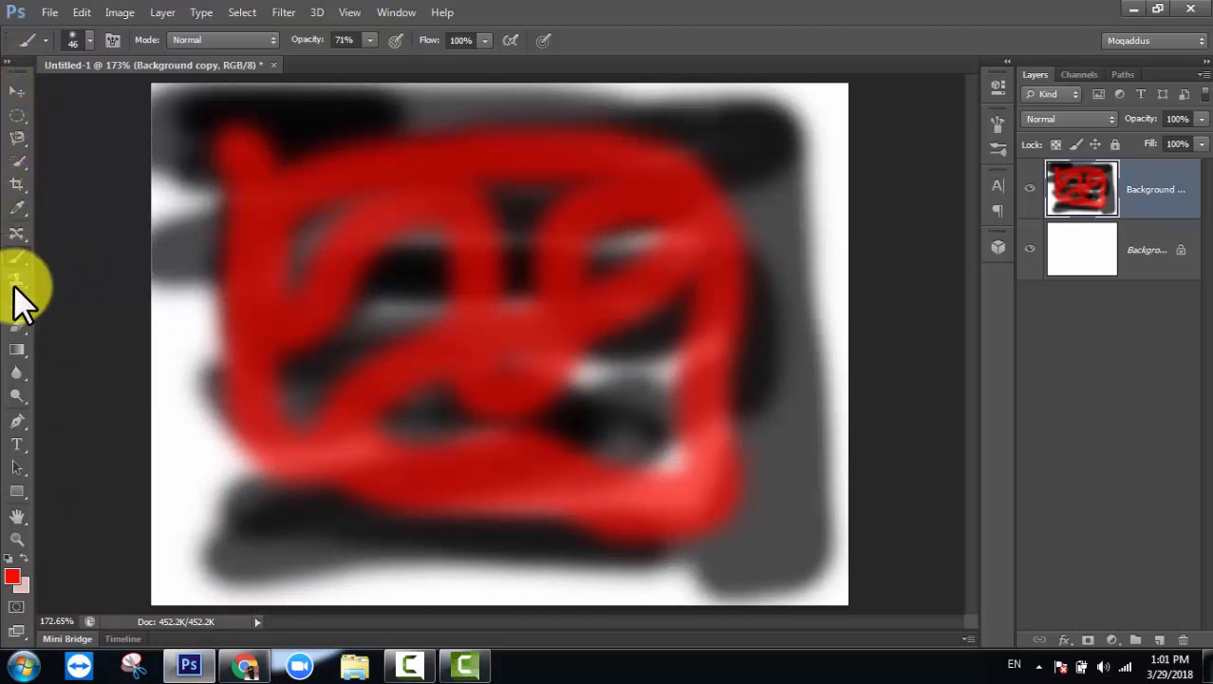
{"action": "left_click", "coordinate": [48, 78]}
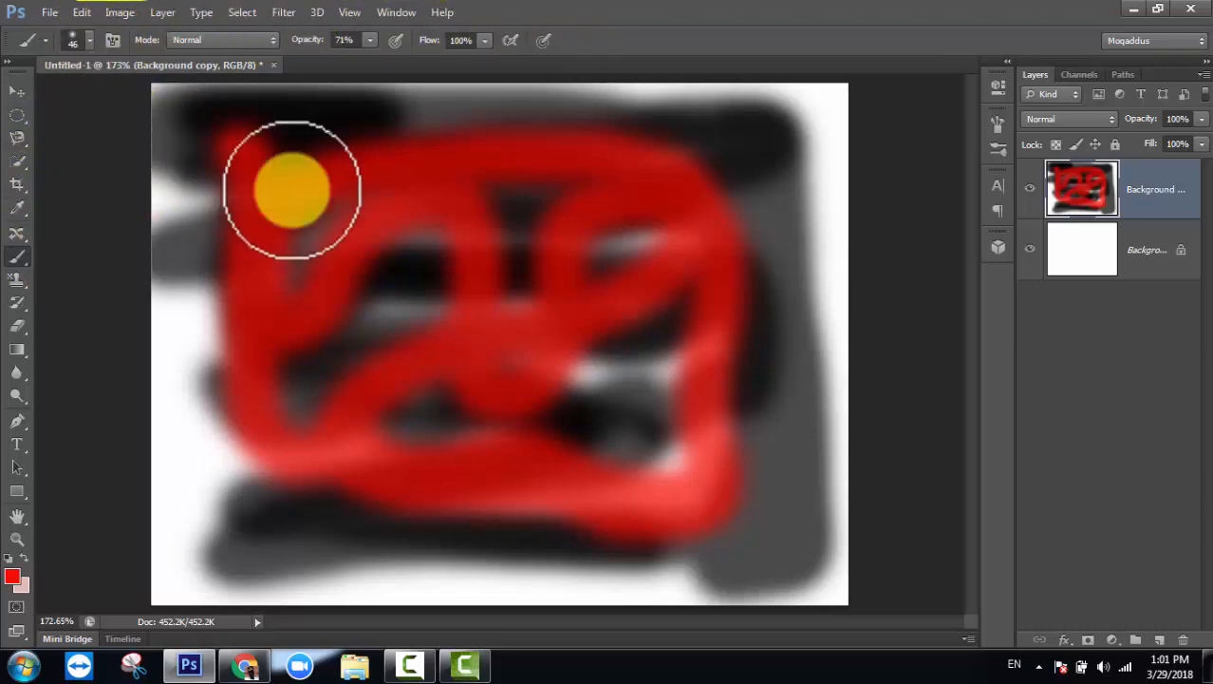
Delete the painted layer and duplicate the white Background layer again
{"action": "left_click_drag", "start_coordinate": [1164, 201], "coordinate": [1190, 640]}
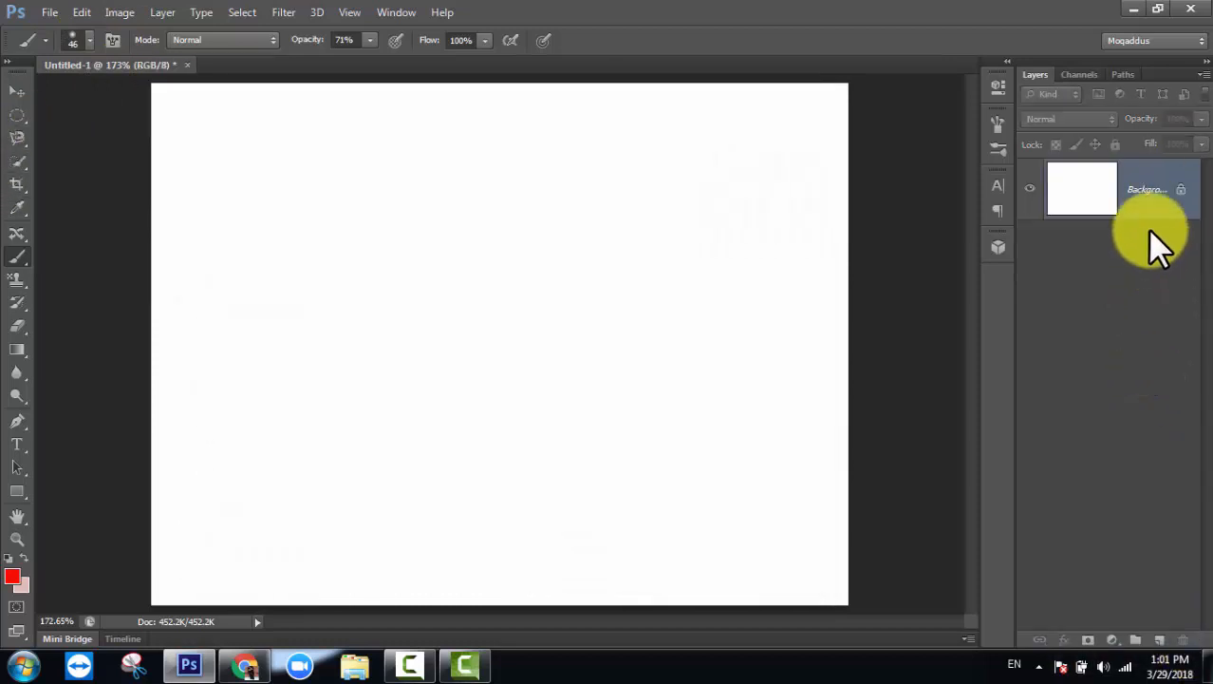
{"action": "left_click_drag", "start_coordinate": [1149, 223], "coordinate": [1160, 639]}
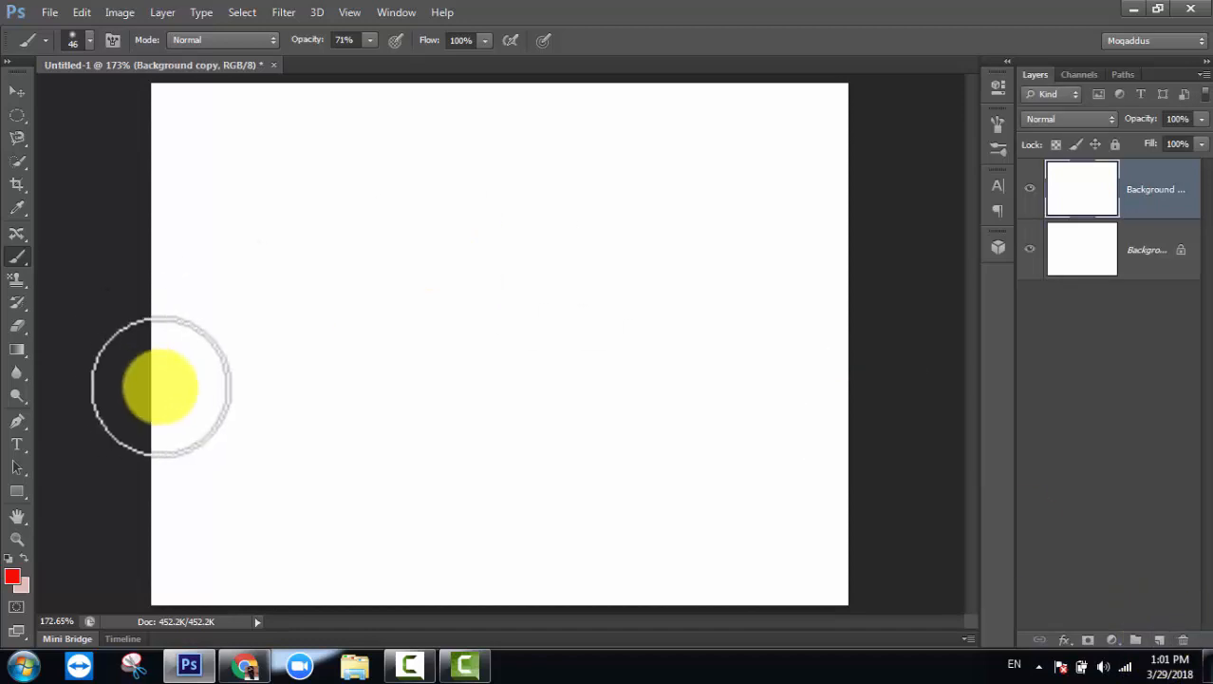
Set the brush opacity to 100% and paint a horizontal red stroke across the upper part of the canvas
{"action": "left_click", "coordinate": [90, 42]}
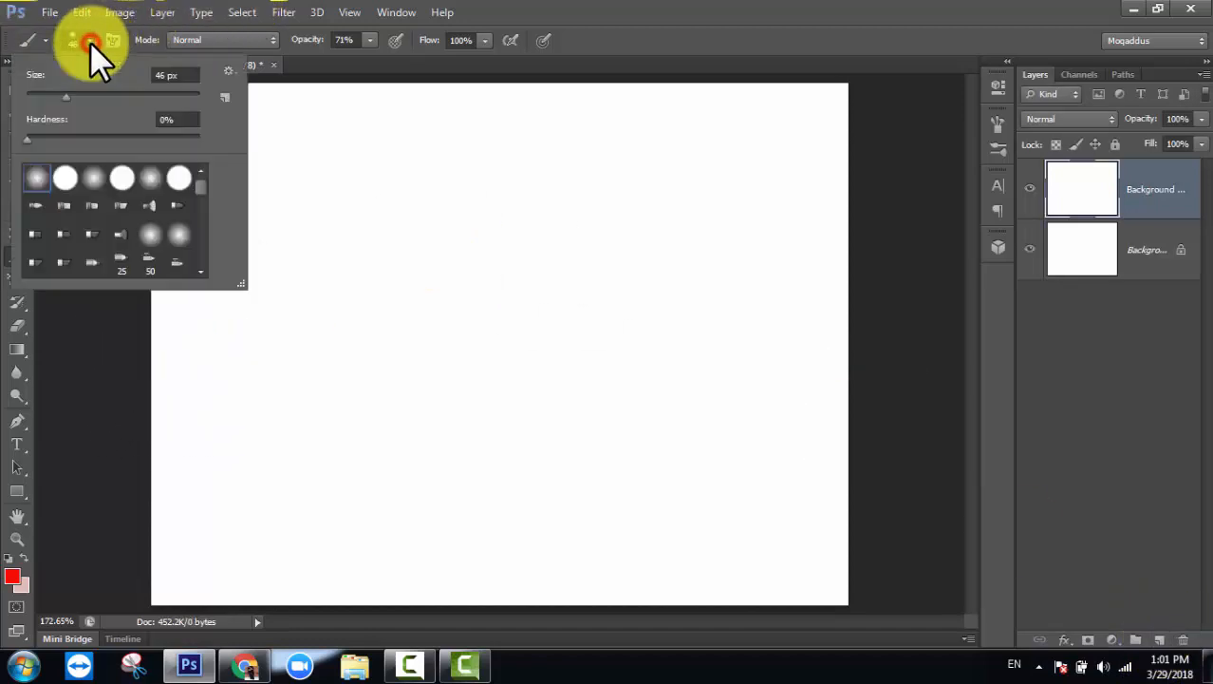
{"action": "left_click", "coordinate": [715, 28]}
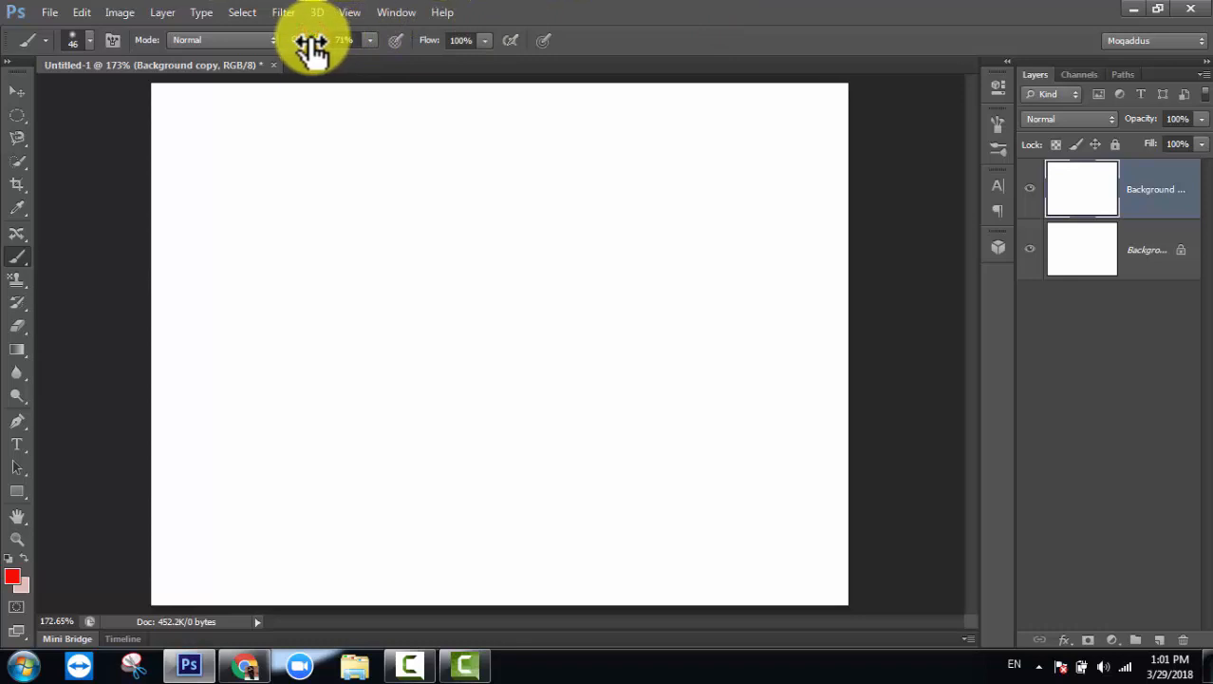
{"action": "left_click_drag", "start_coordinate": [313, 52], "coordinate": [433, 45]}
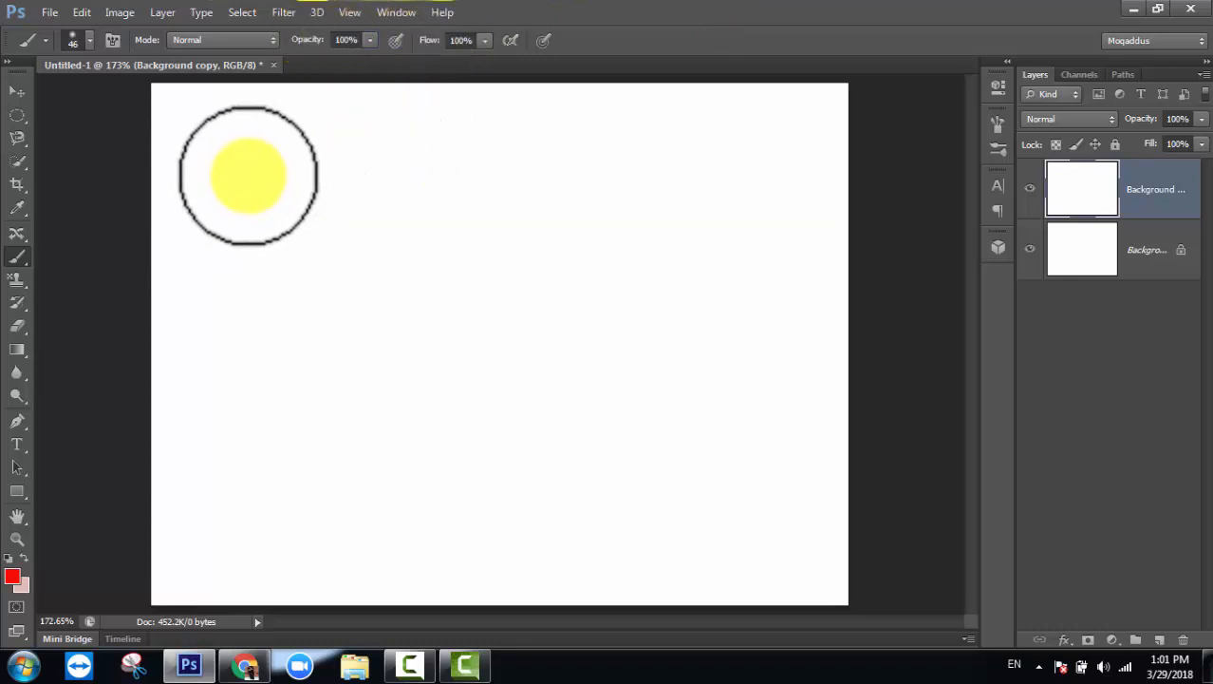
{"action": "left_click_drag", "start_coordinate": [237, 177], "coordinate": [825, 164]}
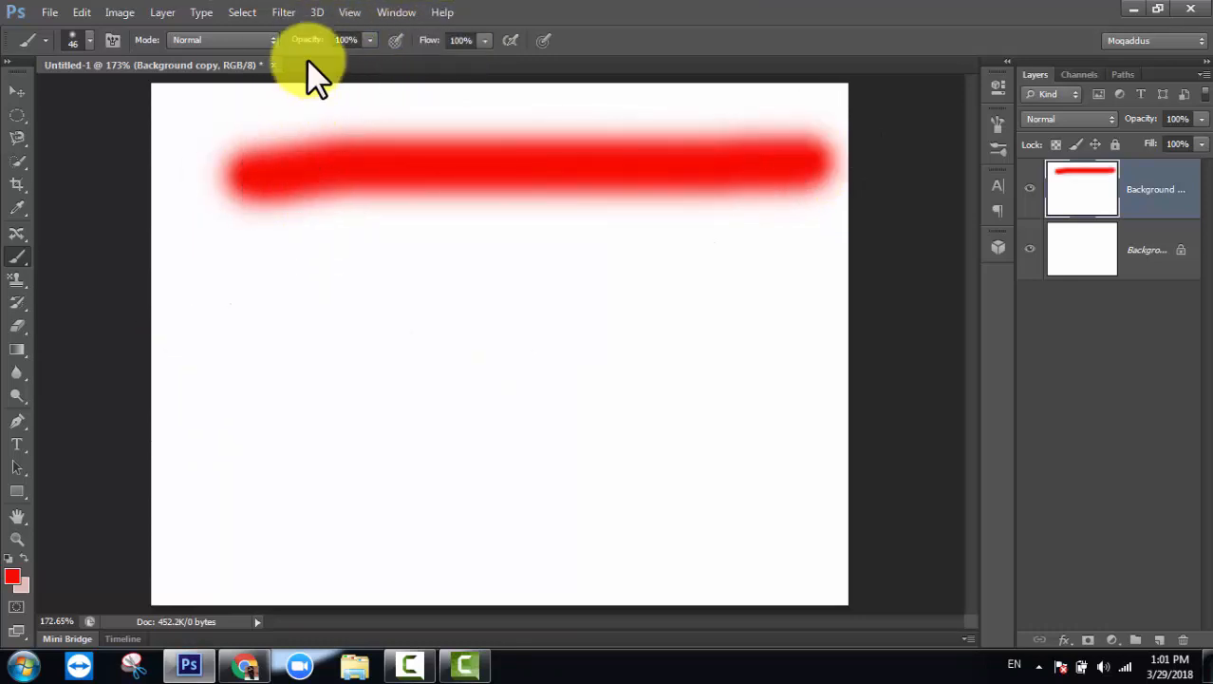
Paint three more horizontal strokes below the first, lowering the brush opacity each time, starting with 69% and ending with 12%
{"action": "left_click_drag", "start_coordinate": [310, 50], "coordinate": [283, 45]}
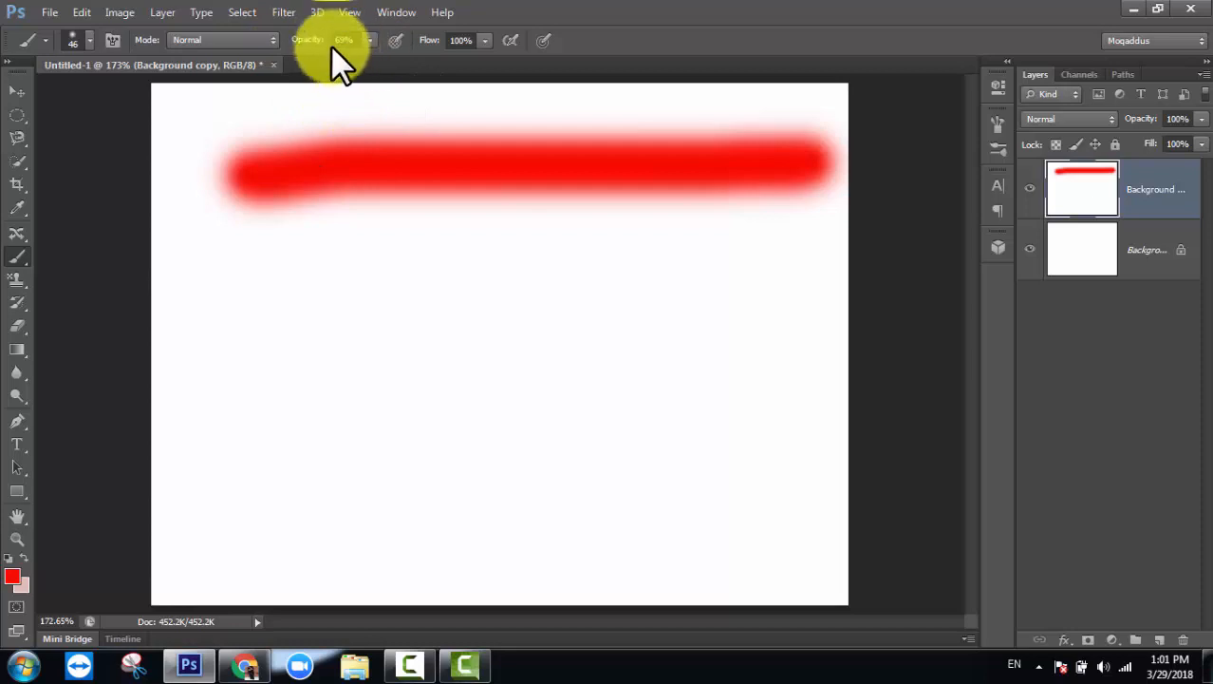
{"action": "left_click_drag", "start_coordinate": [214, 307], "coordinate": [812, 310]}
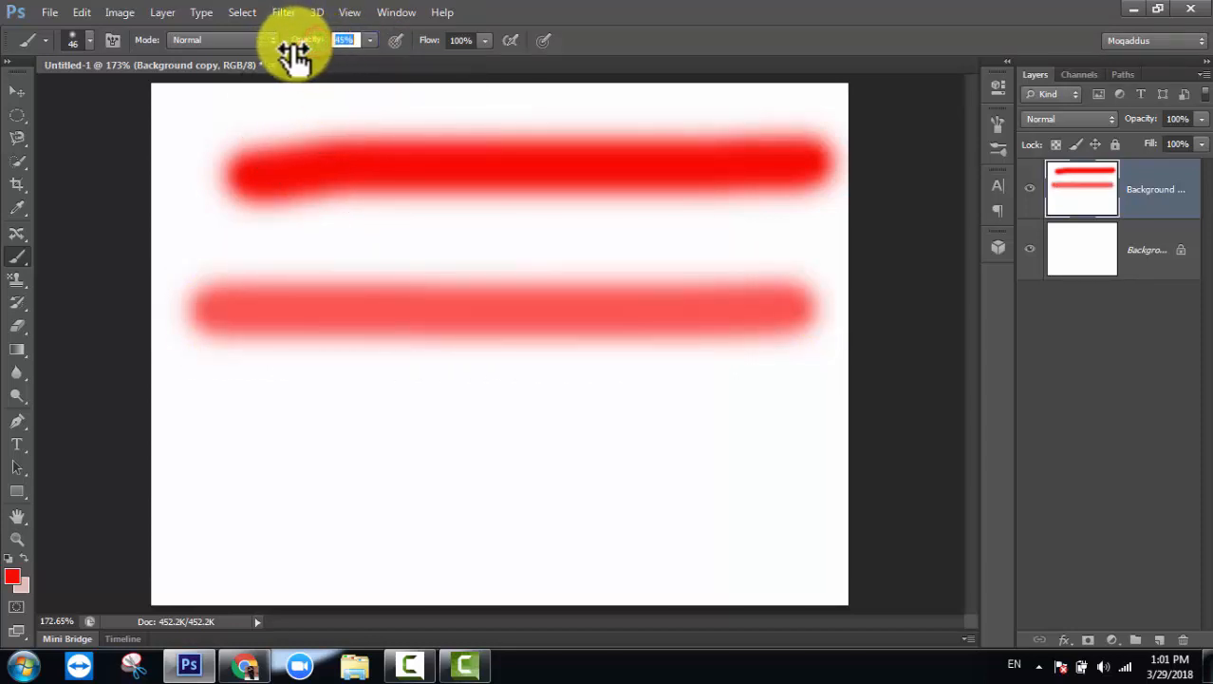
{"action": "left_click_drag", "start_coordinate": [293, 45], "coordinate": [288, 45]}
{"action": "mouse_move", "coordinate": [228, 451]}
{"action": "left_mouse_down"}
{"action": "mouse_move", "coordinate": [271, 420]}
{"action": "mouse_move", "coordinate": [731, 435]}
{"action": "left_mouse_up"}
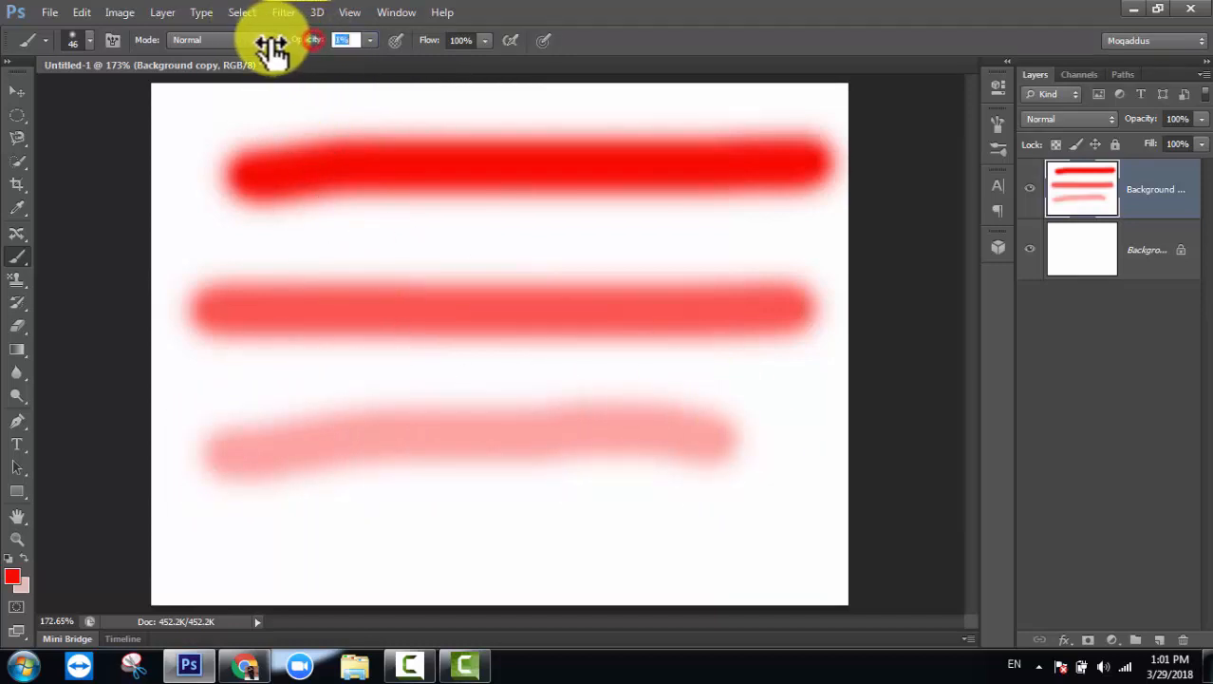
{"action": "left_click_drag", "start_coordinate": [271, 46], "coordinate": [322, 49]}
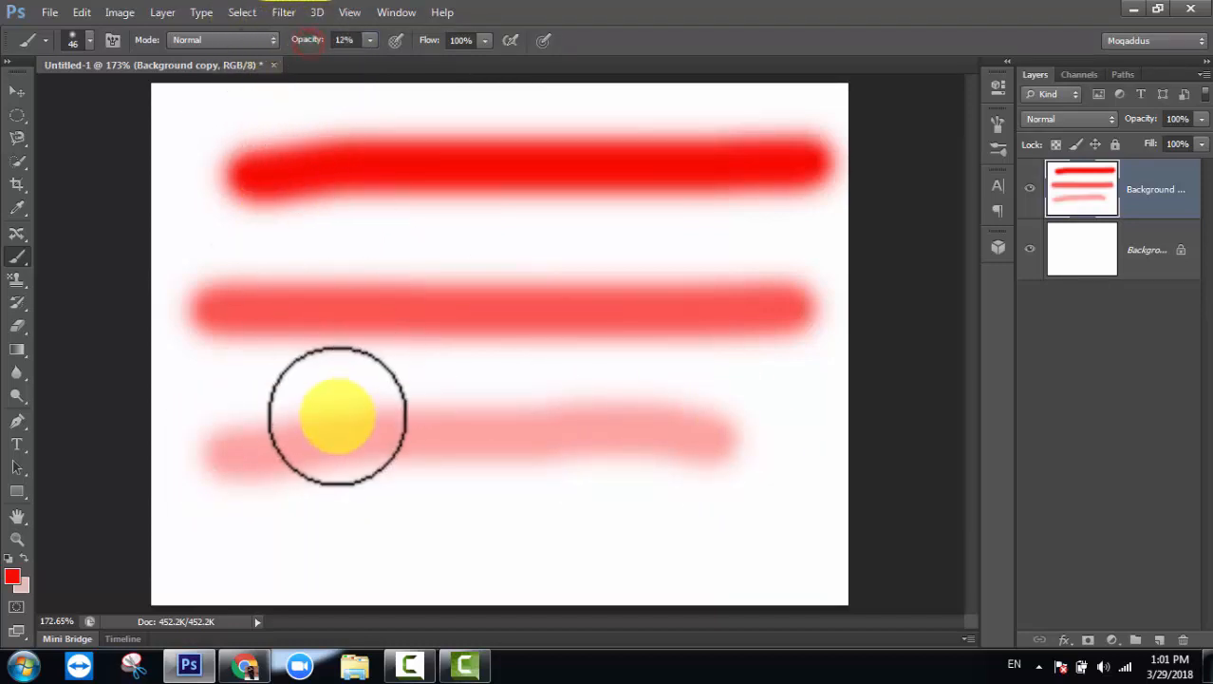
{"action": "mouse_move", "coordinate": [270, 519]}
{"action": "left_mouse_down"}
{"action": "mouse_move", "coordinate": [409, 534]}
{"action": "mouse_move", "coordinate": [681, 536]}
{"action": "left_mouse_up"}
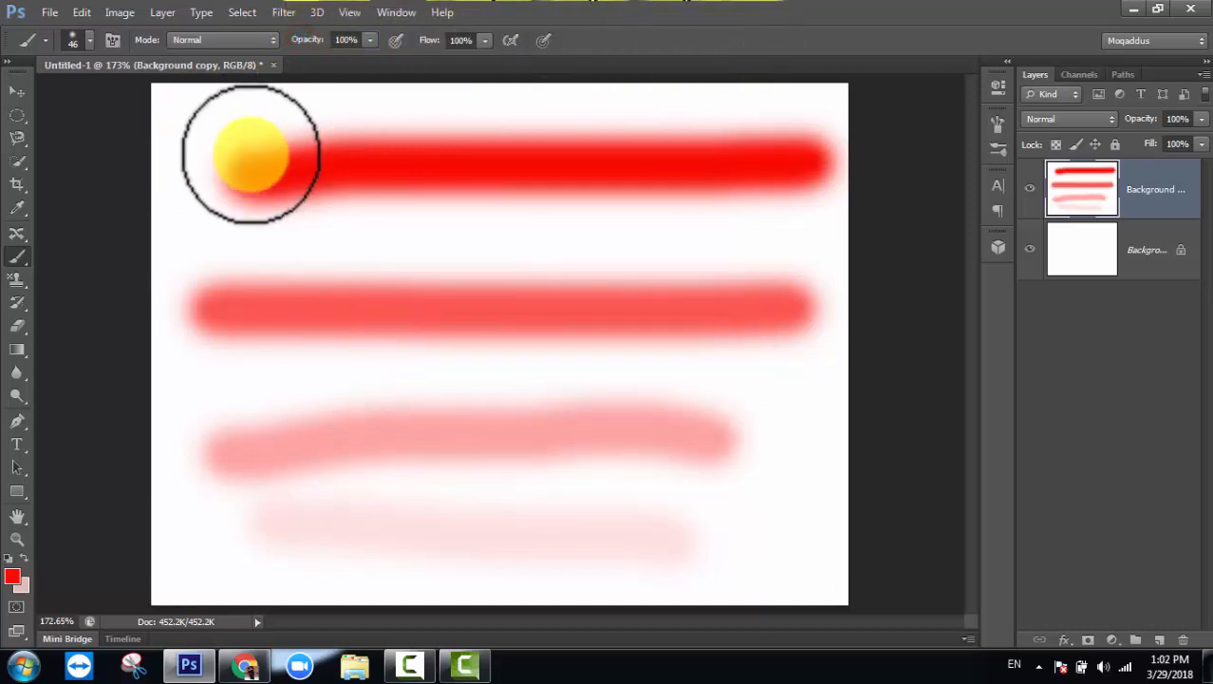
{"action": "left_click", "coordinate": [242, 37]}
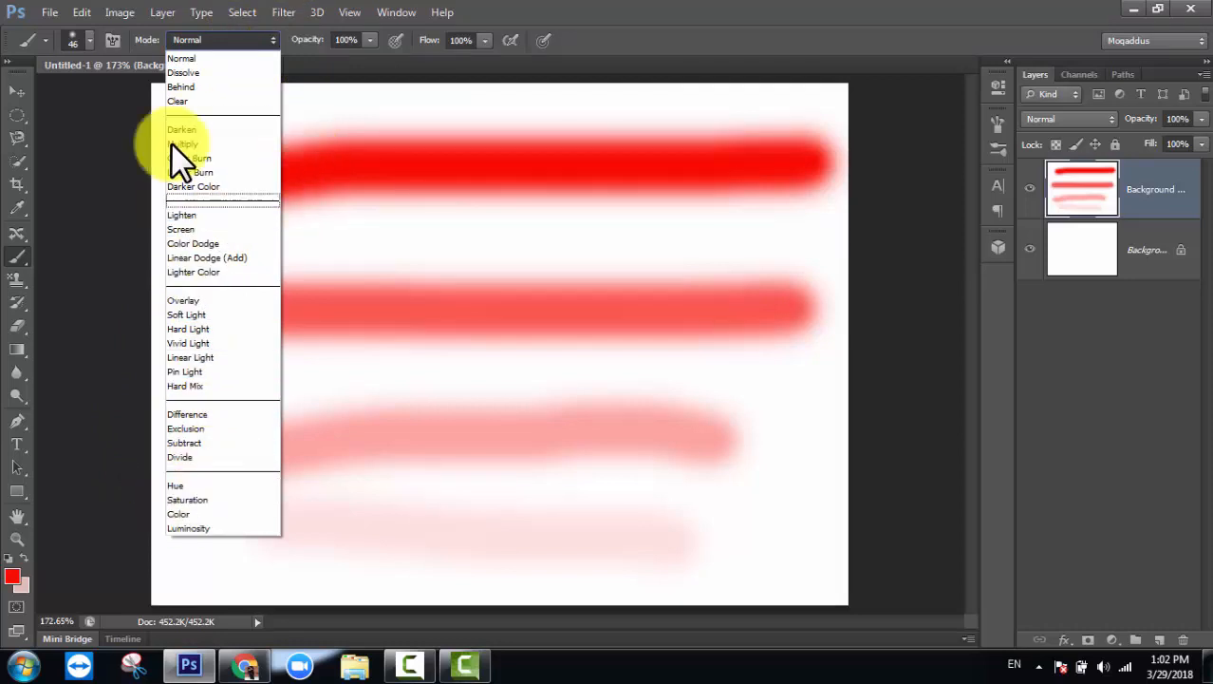
{"action": "left_click", "coordinate": [743, 26]}
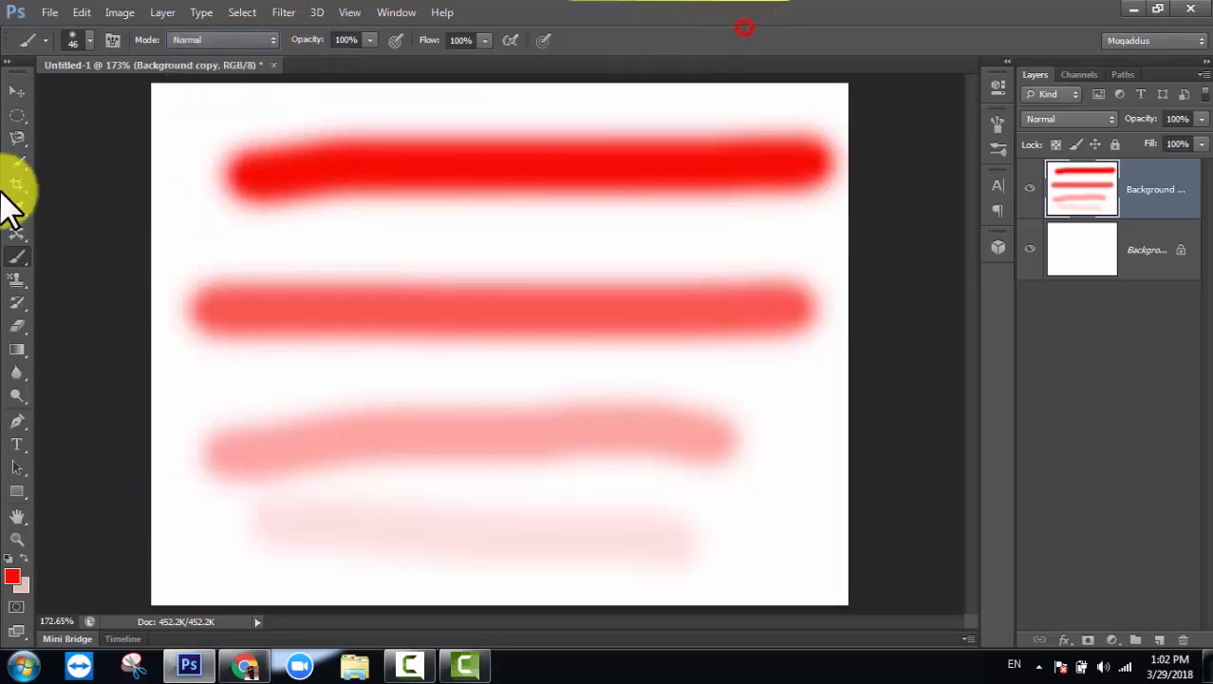
Set the brush size to 20 px and paint a short thin stroke at 100% opacity between the upper two strokes
{"action": "left_click", "coordinate": [91, 39]}
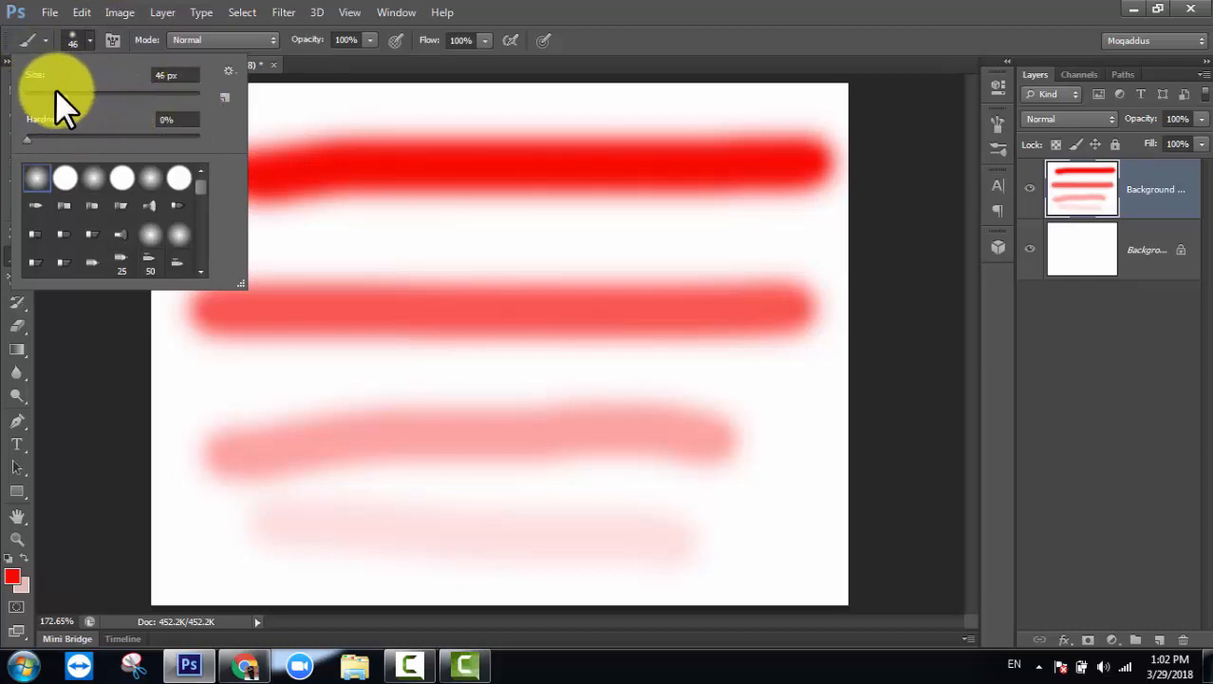
{"action": "mouse_move", "coordinate": [55, 89]}
{"action": "left_mouse_down"}
{"action": "mouse_move", "coordinate": [62, 96]}
{"action": "mouse_move", "coordinate": [42, 99]}
{"action": "left_mouse_up"}
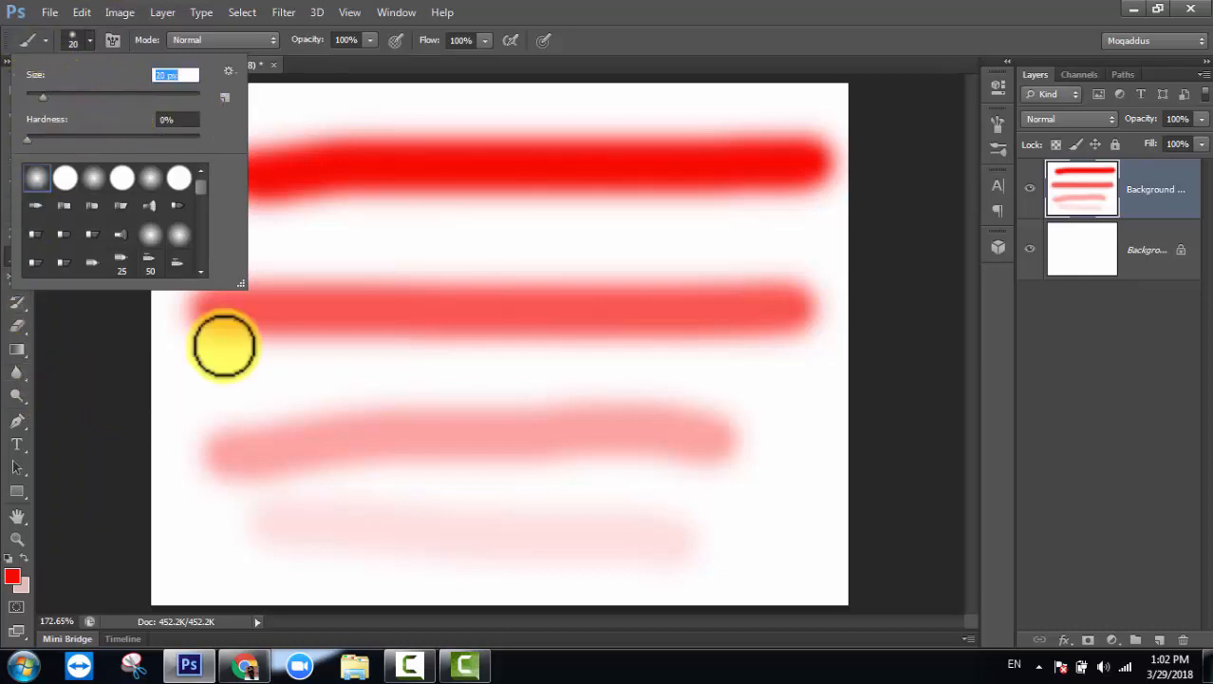
{"action": "left_click_drag", "start_coordinate": [452, 244], "coordinate": [738, 234]}
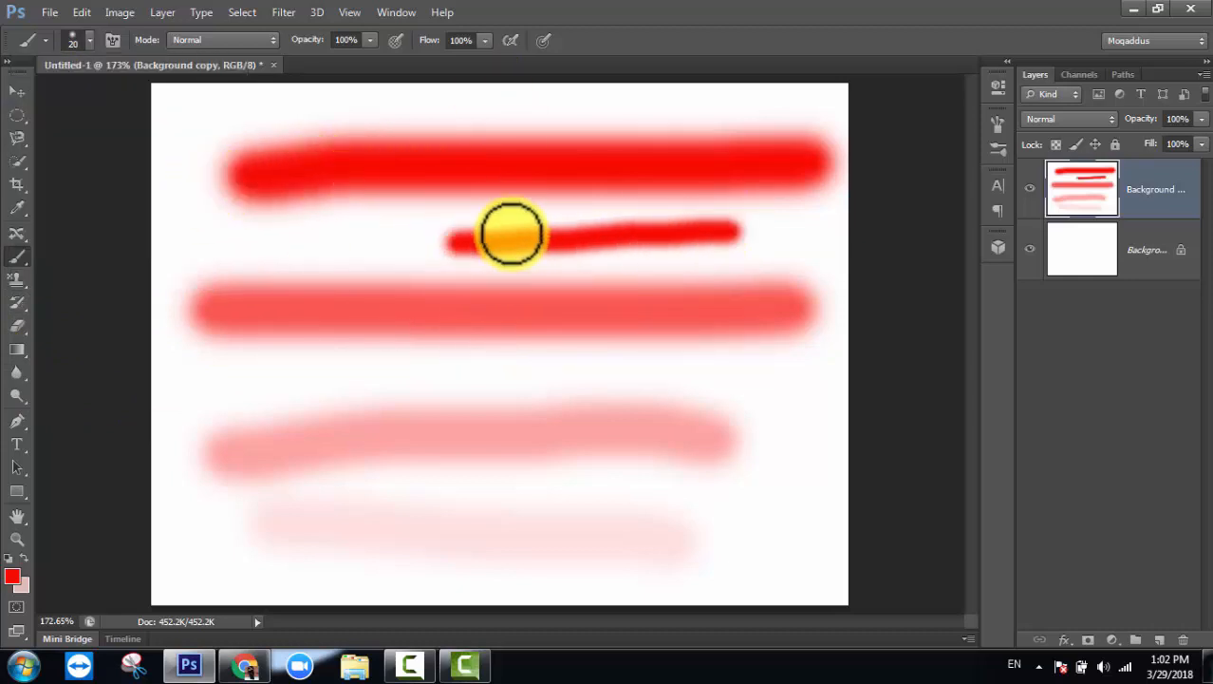
Set the brush size to 95 px and paint a thick horizontal stroke between the second and third long strokes
{"action": "left_click", "coordinate": [92, 38]}
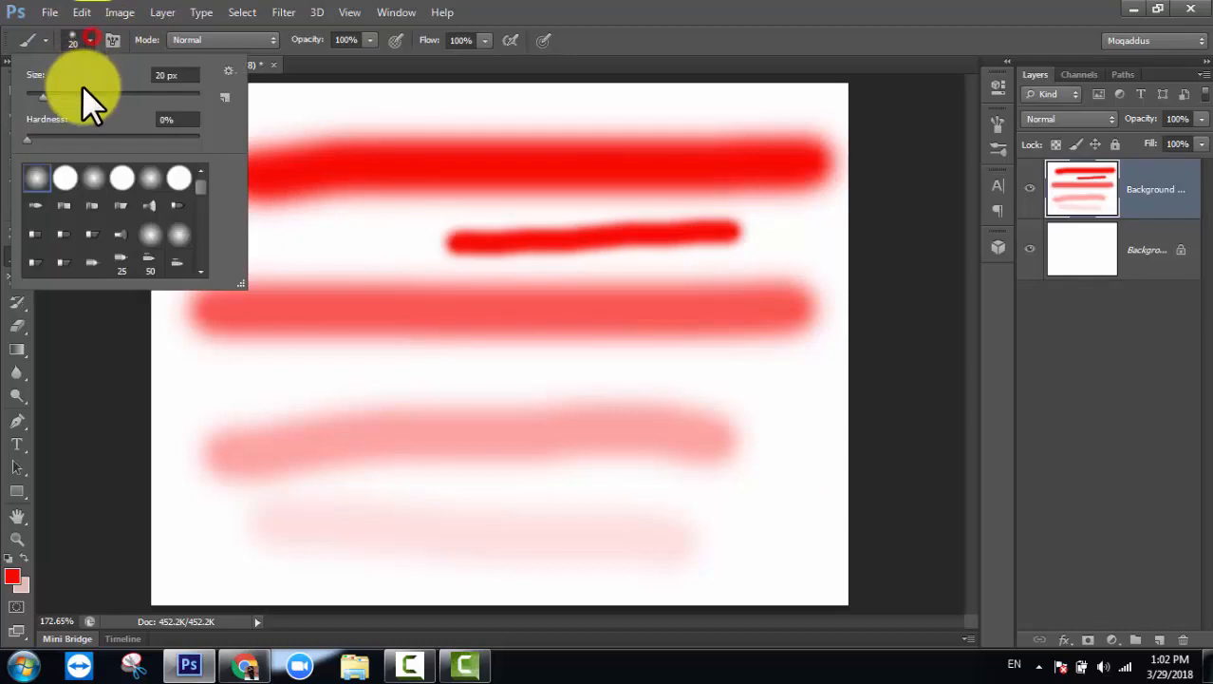
{"action": "left_click_drag", "start_coordinate": [101, 97], "coordinate": [109, 98]}
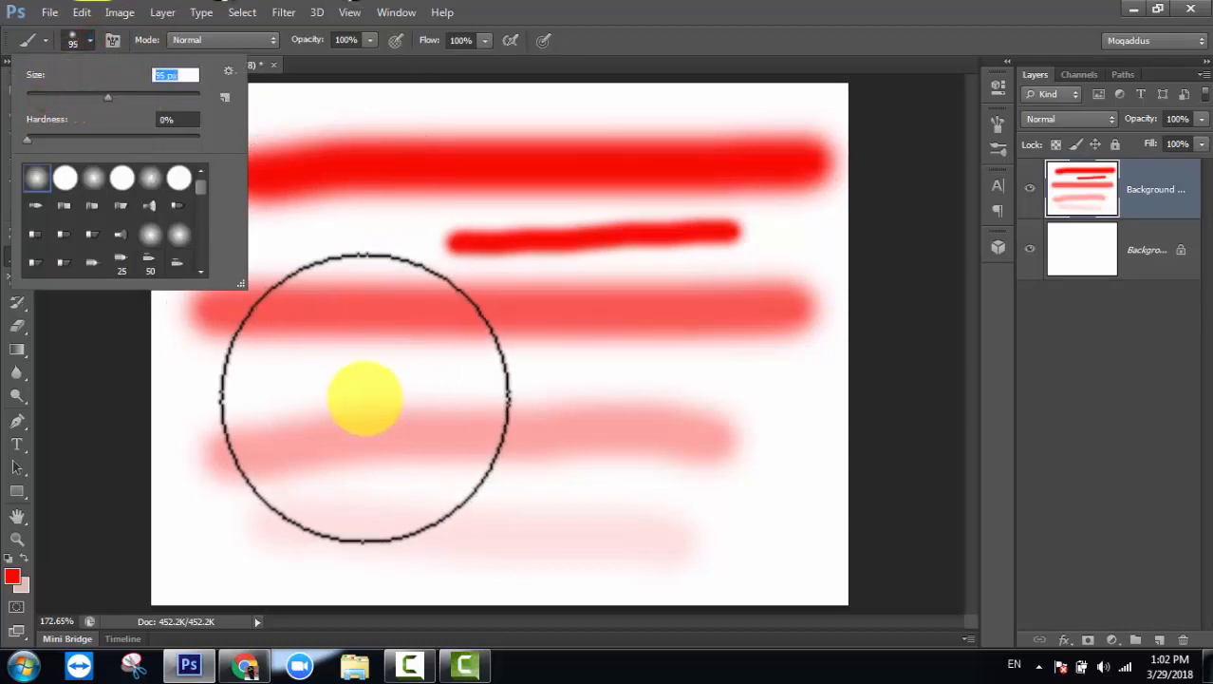
{"action": "left_click_drag", "start_coordinate": [279, 410], "coordinate": [786, 380]}
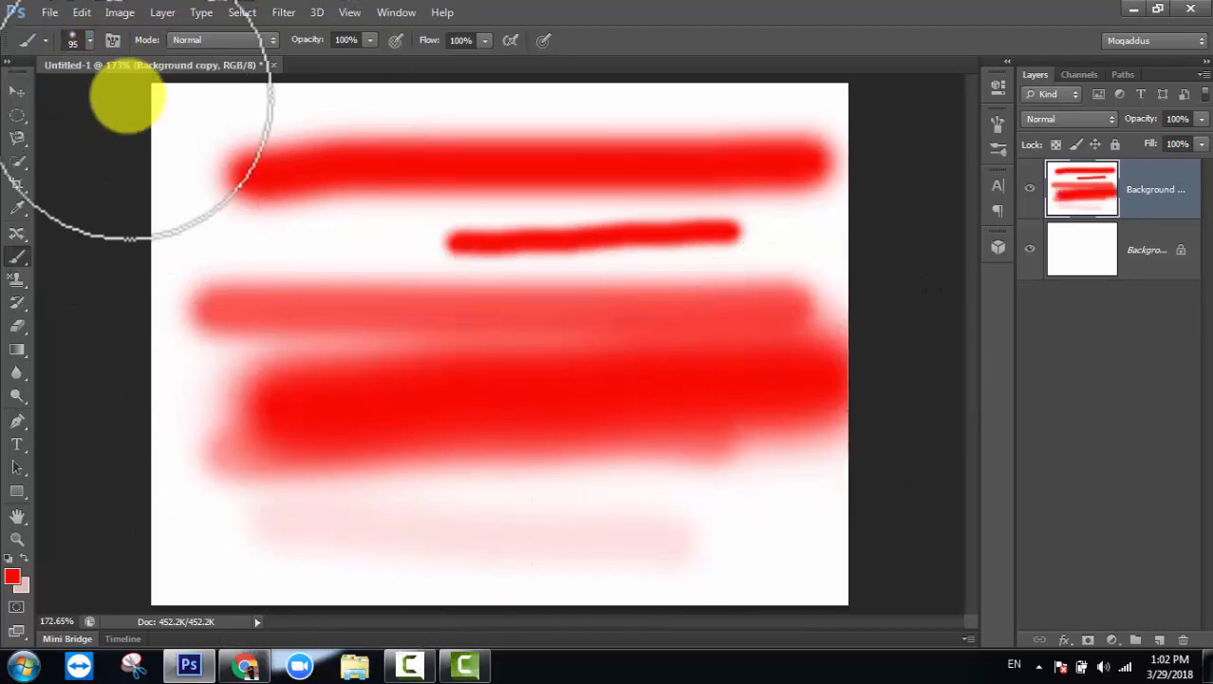
Paint over the faint bottom stroke with 0% brush hardness, and over the two upper strokes with 39% hardness
{"action": "left_click", "coordinate": [87, 38]}
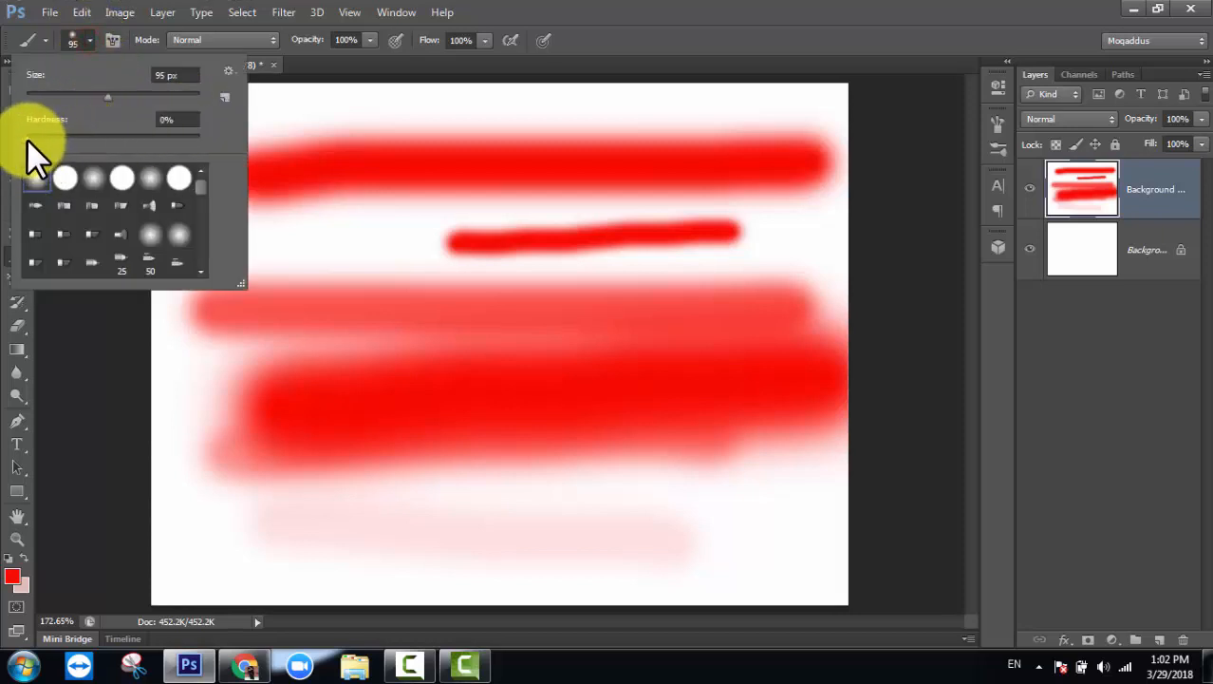
{"action": "left_click_drag", "start_coordinate": [288, 523], "coordinate": [717, 518]}
{"action": "left_click", "coordinate": [76, 36]}
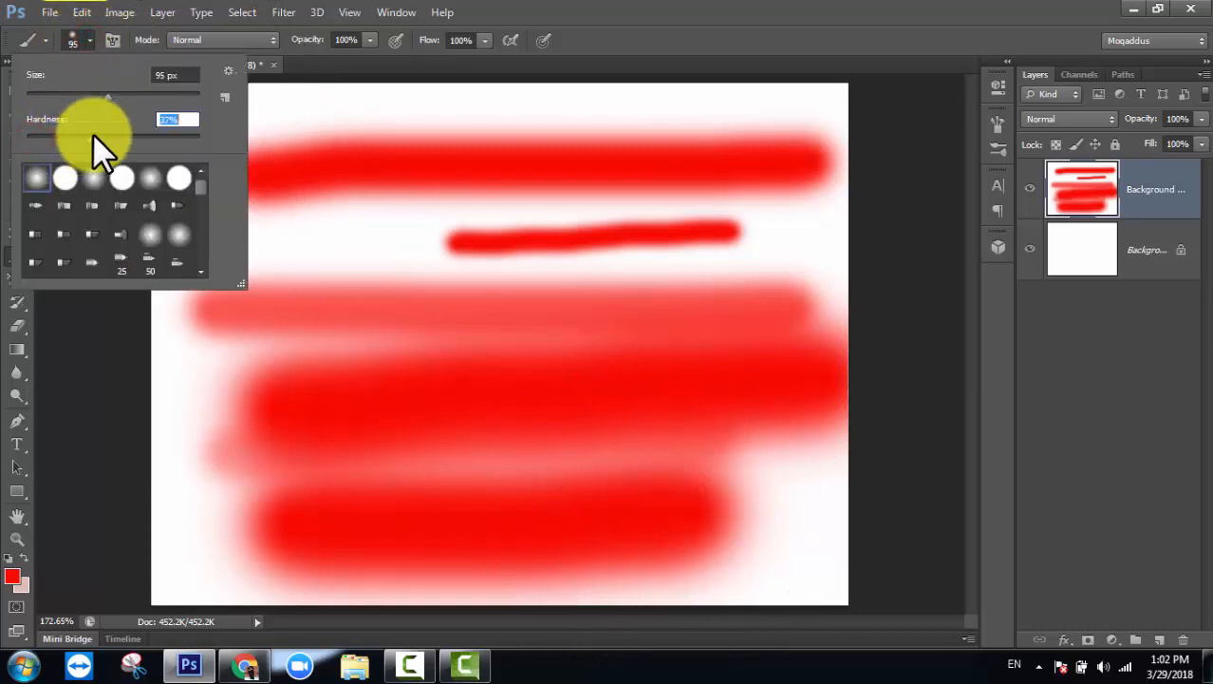
{"action": "left_click_drag", "start_coordinate": [342, 223], "coordinate": [707, 177]}
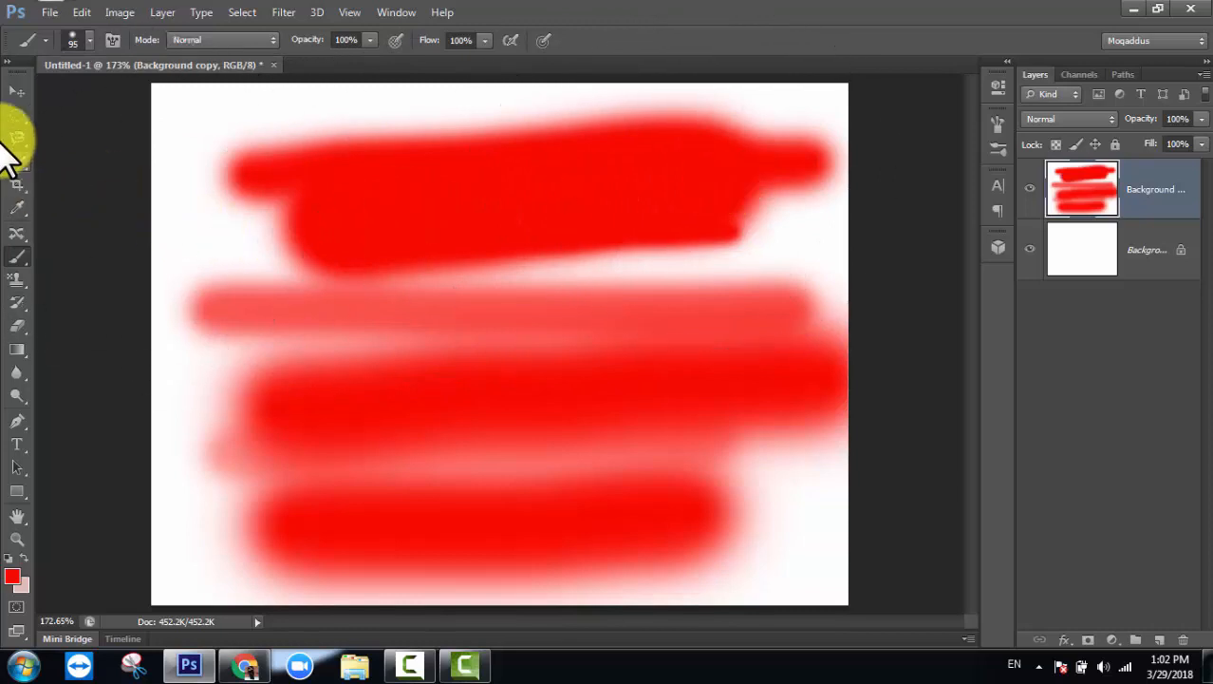
Set the brush hardness to 94% and paint thick hard-edged strokes across the middle and over the left part of the bottom stroke
{"action": "left_click", "coordinate": [90, 40]}
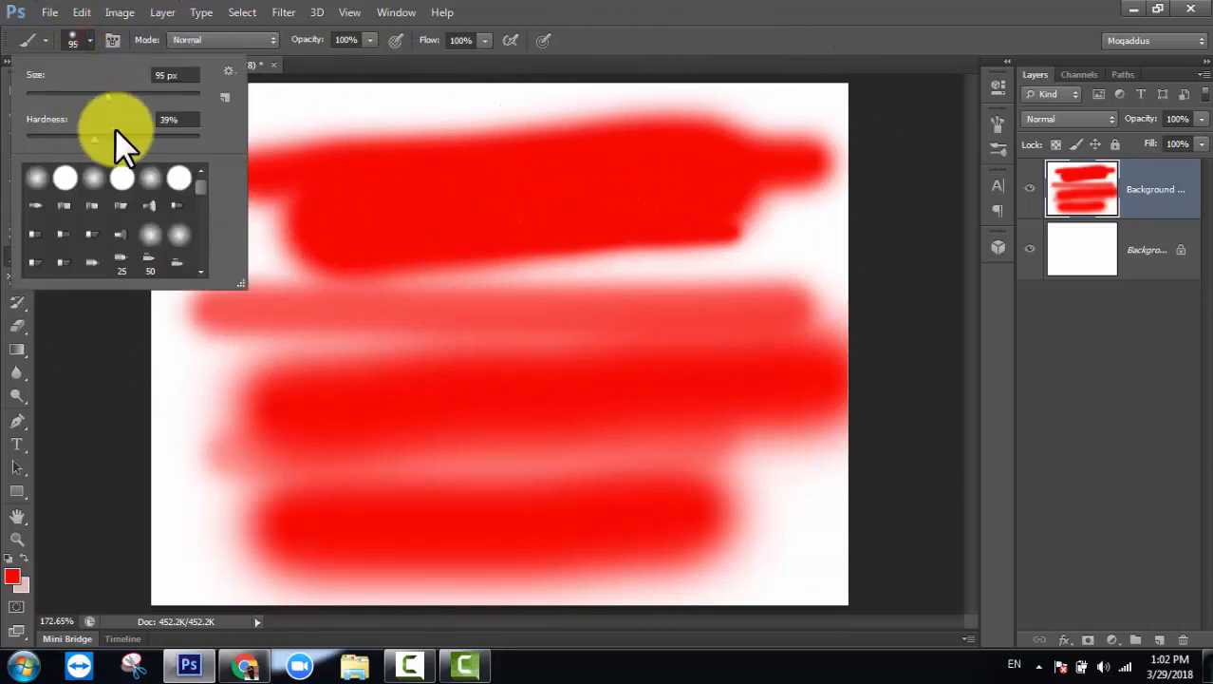
{"action": "left_click_drag", "start_coordinate": [115, 128], "coordinate": [199, 135]}
{"action": "left_click_drag", "start_coordinate": [252, 375], "coordinate": [855, 380]}
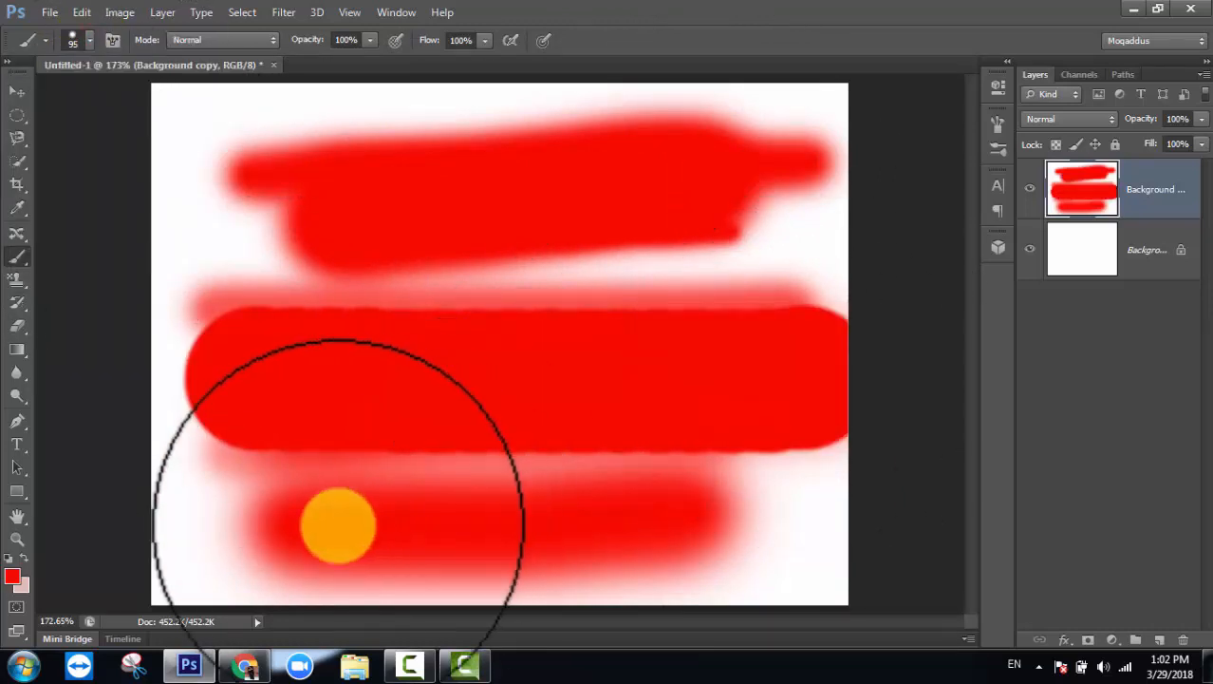
{"action": "left_click_drag", "start_coordinate": [272, 531], "coordinate": [453, 533]}
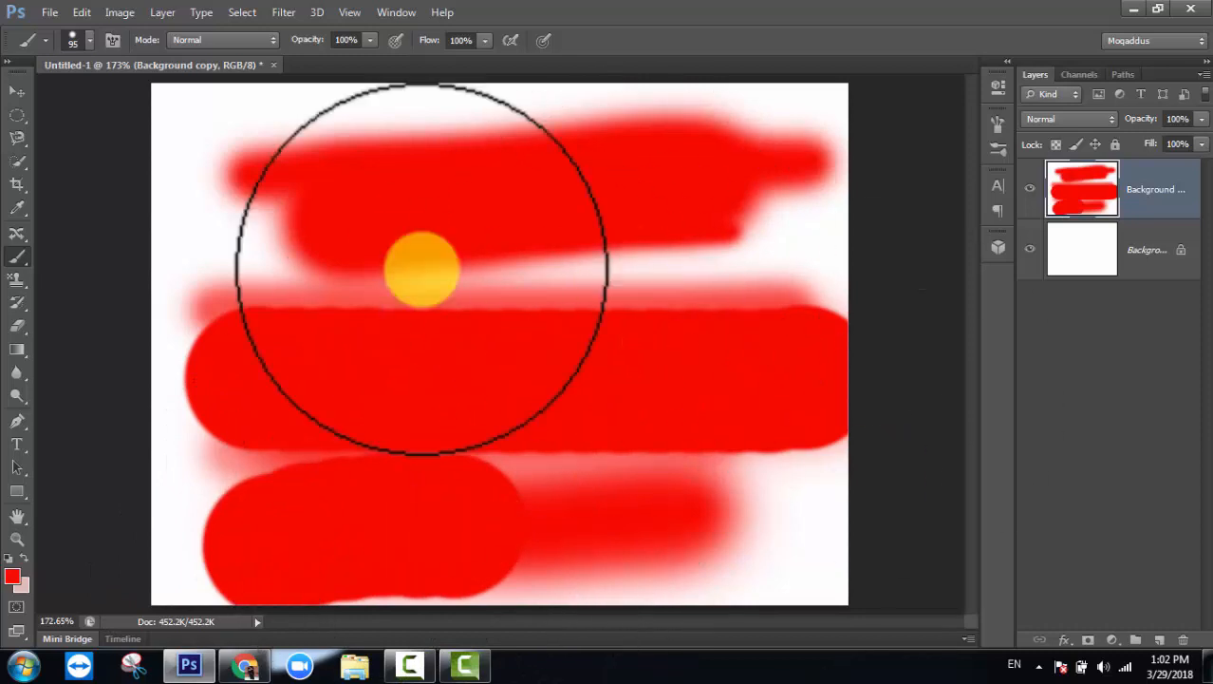
Set the brush to 44 px with 32% hardness and paint a short stroke along the upper red area
{"action": "right_click", "coordinate": [378, 188]}
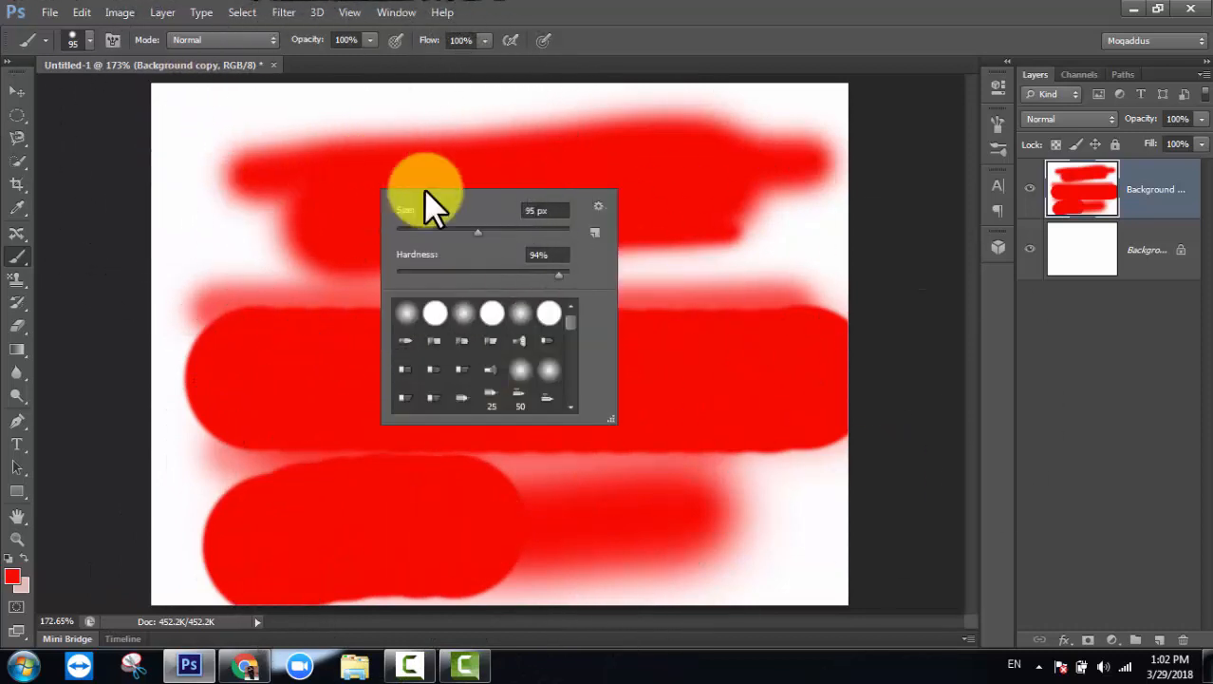
{"action": "mouse_move", "coordinate": [455, 229]}
{"action": "left_mouse_down"}
{"action": "mouse_move", "coordinate": [446, 236]}
{"action": "mouse_move", "coordinate": [478, 236]}
{"action": "mouse_move", "coordinate": [435, 231]}
{"action": "left_mouse_up"}
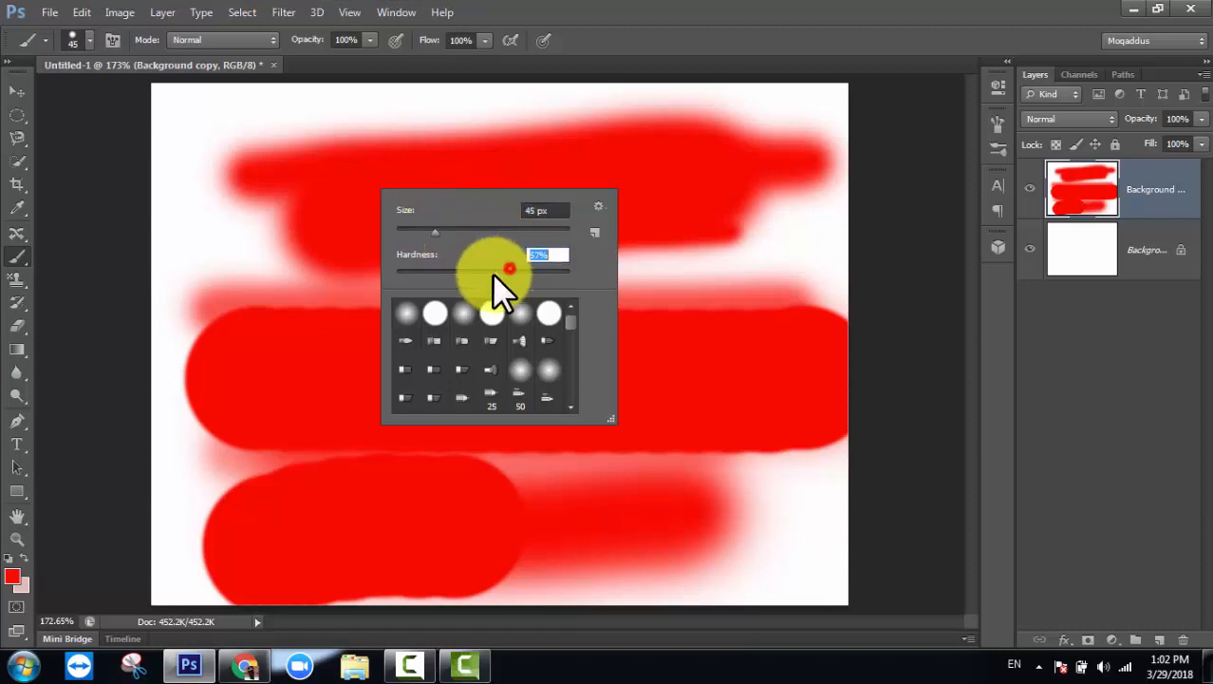
{"action": "left_click", "coordinate": [432, 230]}
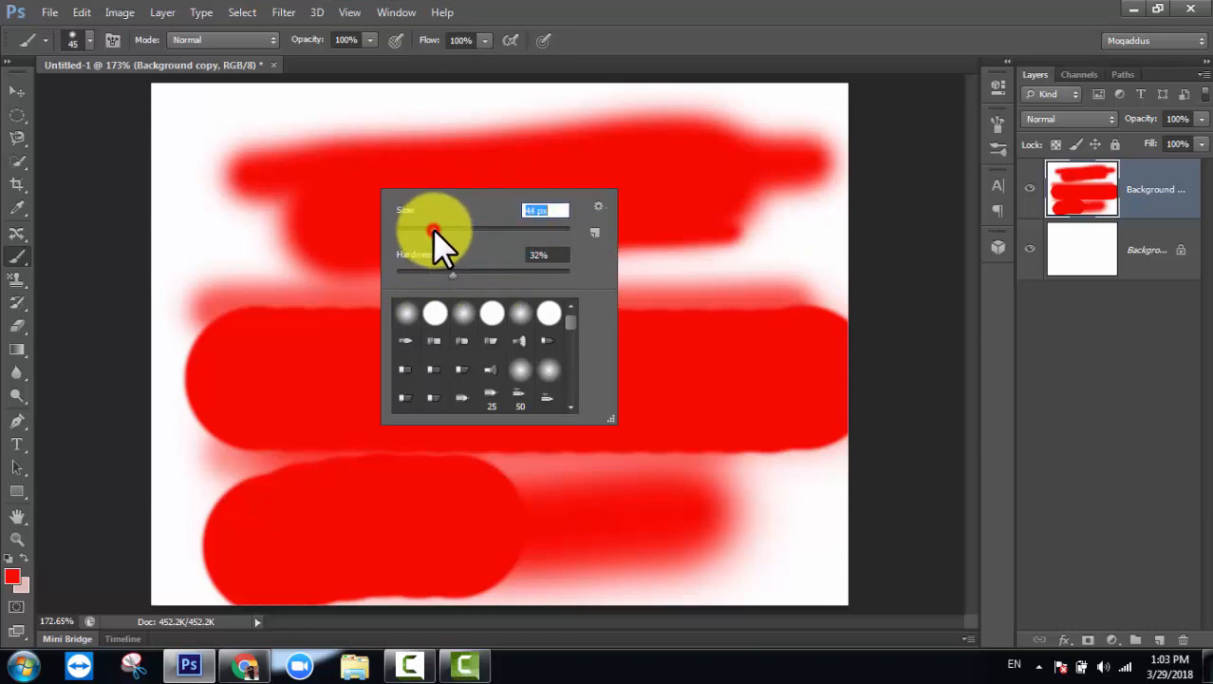
{"action": "left_click_drag", "start_coordinate": [541, 159], "coordinate": [577, 154]}
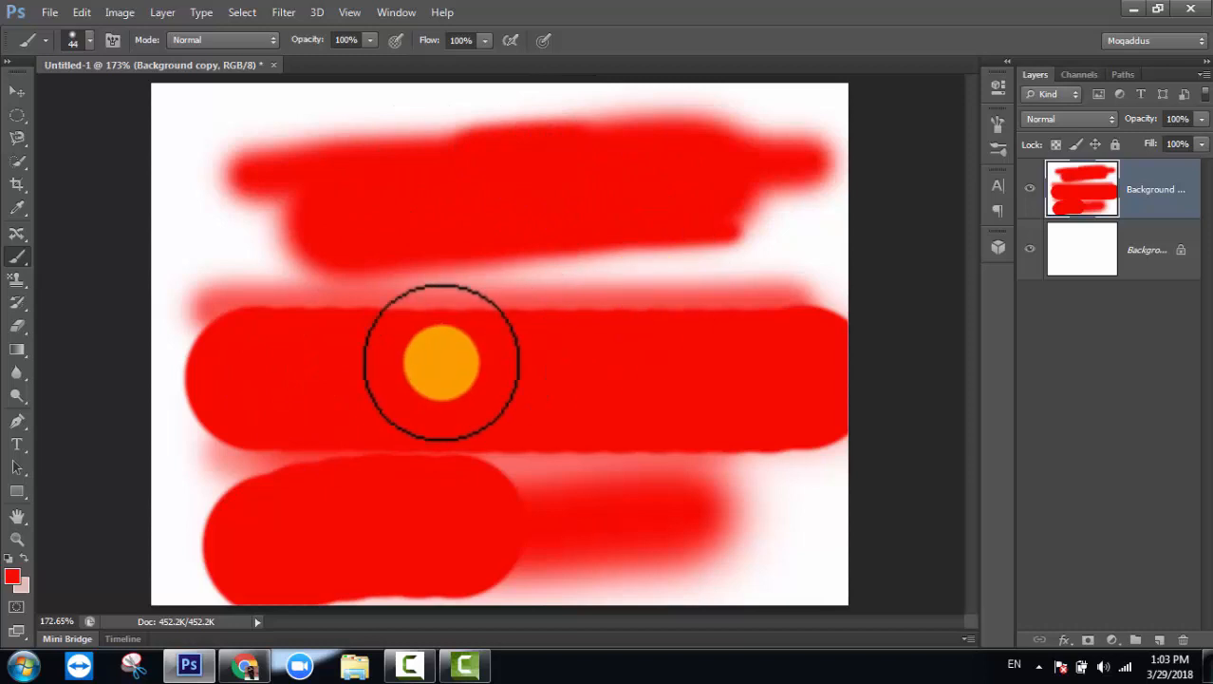
Replace the painted layer with a fresh duplicate of the white Background layer
{"action": "left_click_drag", "start_coordinate": [1159, 189], "coordinate": [1182, 636]}
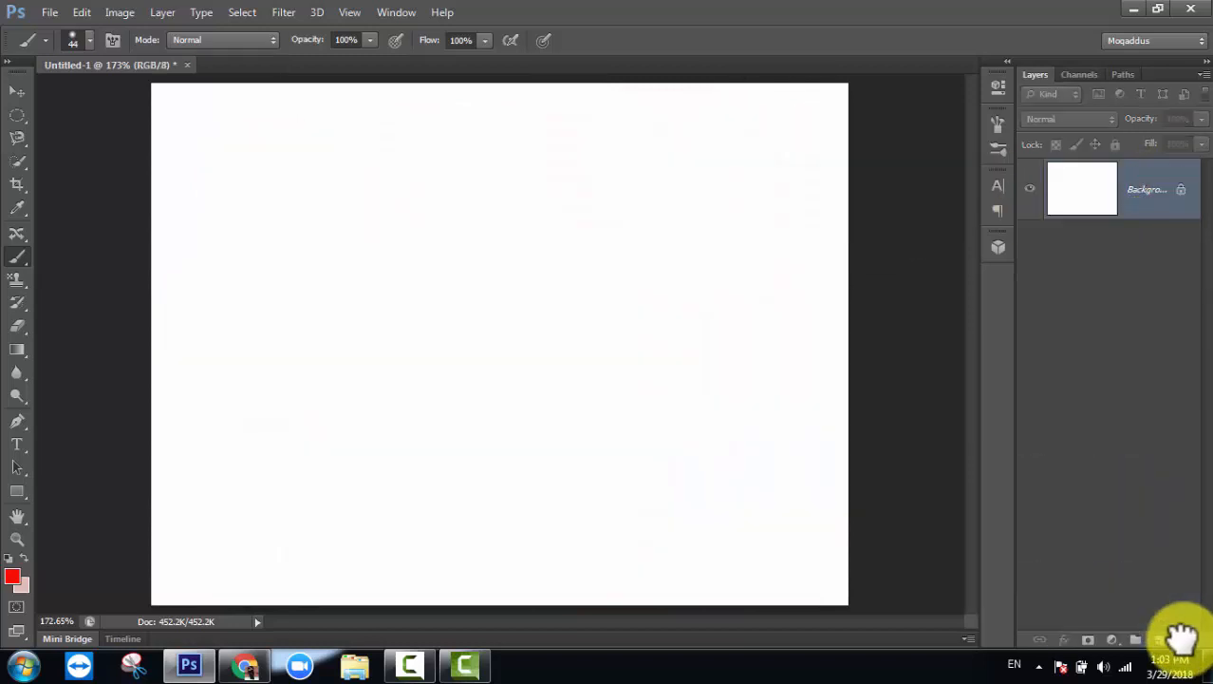
{"action": "left_click_drag", "start_coordinate": [1140, 201], "coordinate": [1164, 638]}
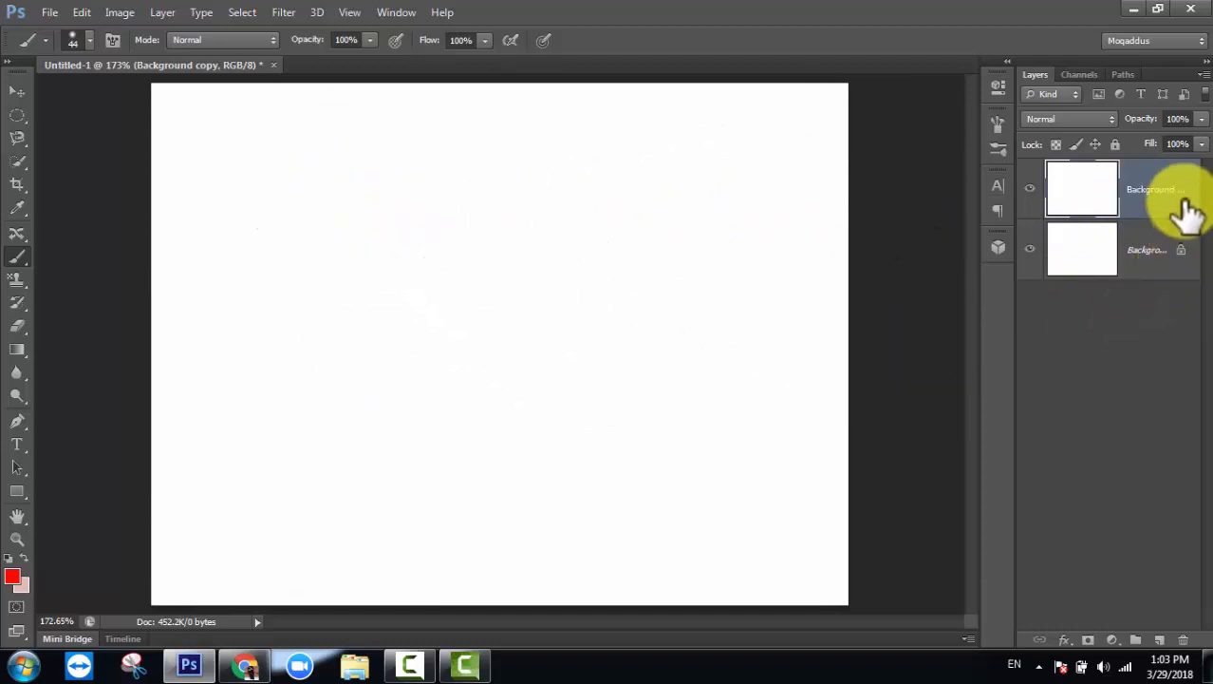
Add a new layer and paint three evenly spaced horizontal red strokes across the canvas on it
{"action": "left_click", "coordinate": [1162, 638]}
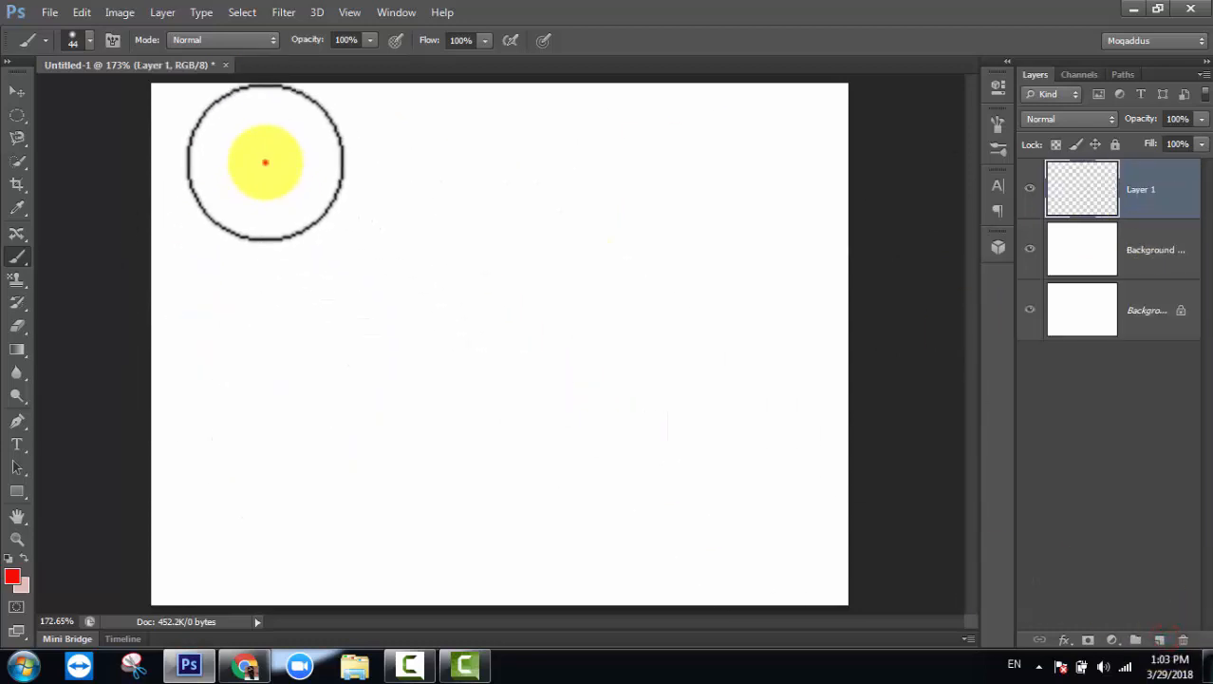
{"action": "left_click_drag", "start_coordinate": [265, 163], "coordinate": [786, 162]}
{"action": "left_click_drag", "start_coordinate": [271, 327], "coordinate": [792, 324]}
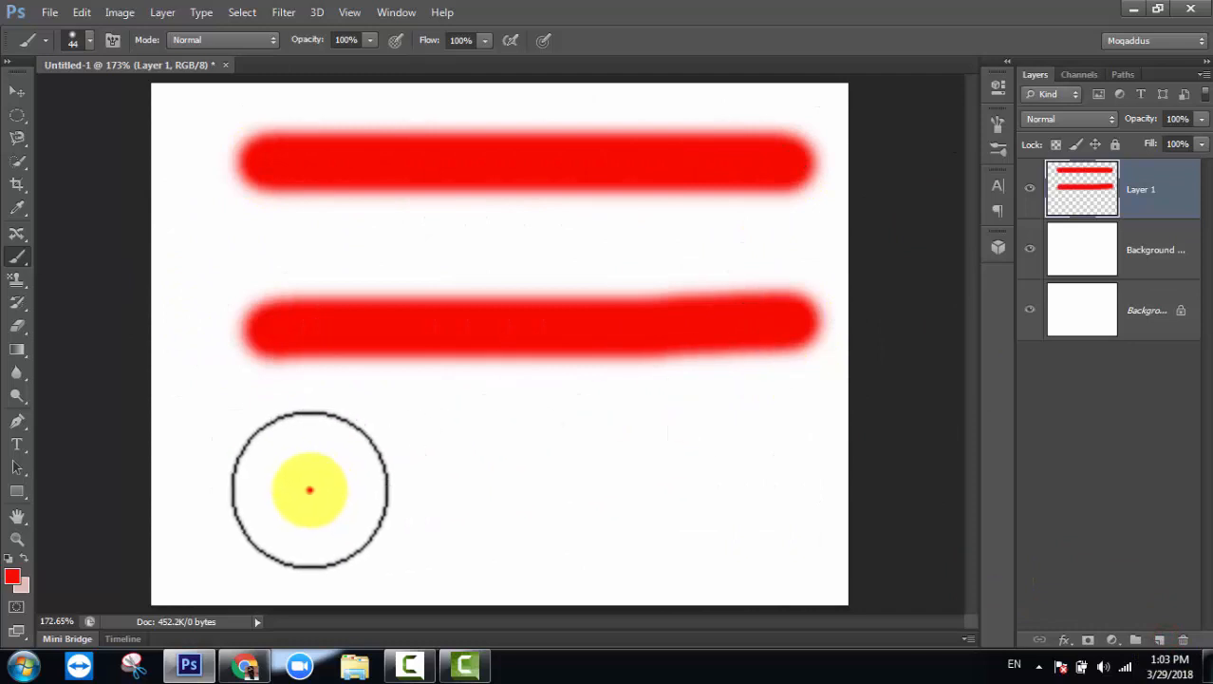
{"action": "mouse_move", "coordinate": [309, 489]}
{"action": "left_mouse_down"}
{"action": "mouse_move", "coordinate": [748, 501]}
{"action": "mouse_move", "coordinate": [1204, 344]}
{"action": "left_mouse_up"}
Fill the Background copy layer with a red-to-violet radial gradient at 58% opacity, drawn from the lower left toward the upper right
{"action": "left_click", "coordinate": [1142, 269]}
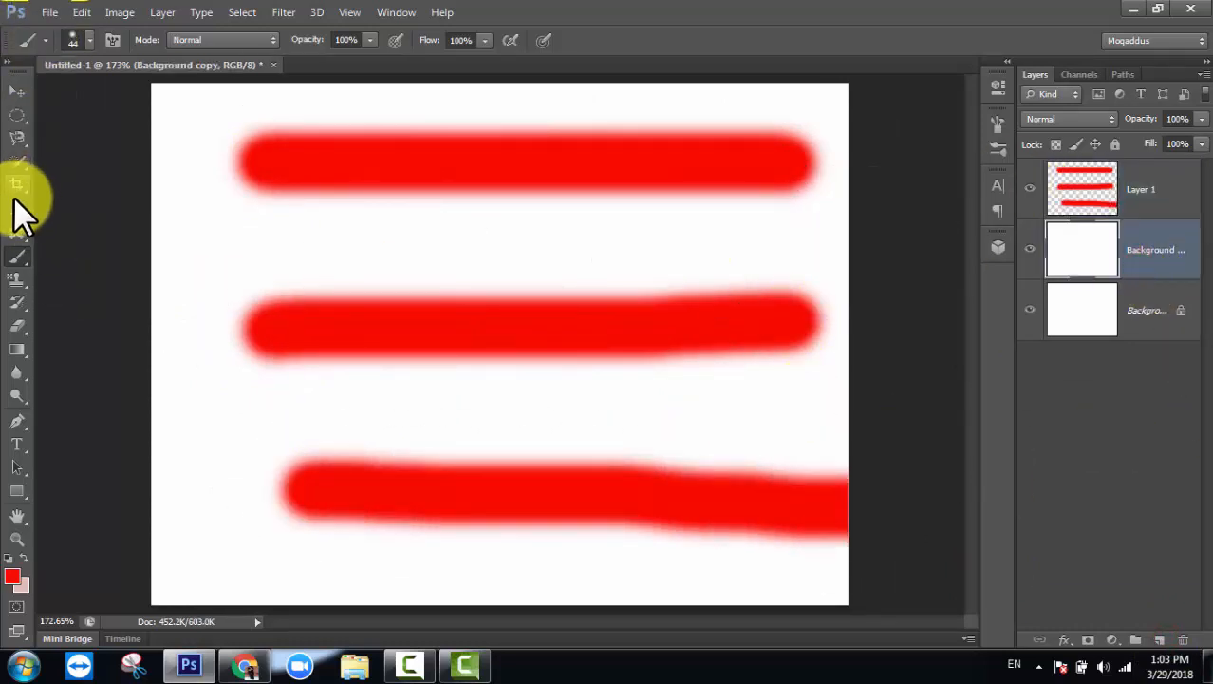
{"action": "left_click", "coordinate": [15, 348]}
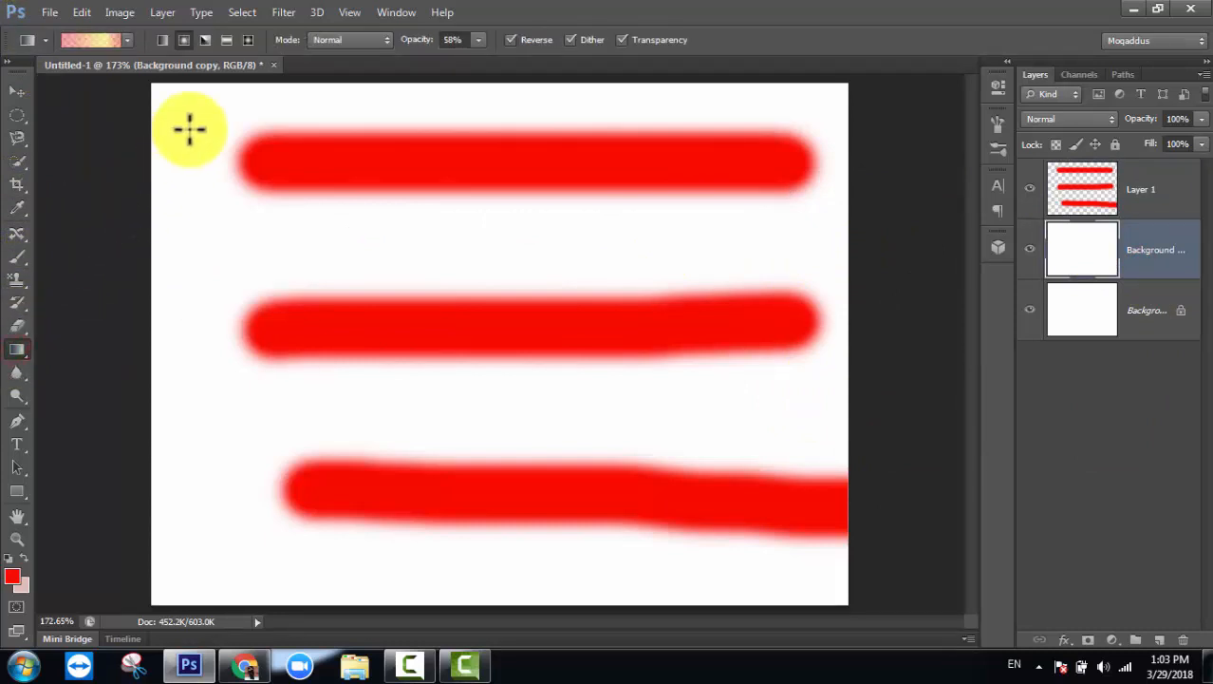
{"action": "left_click", "coordinate": [126, 36]}
{"action": "left_click", "coordinate": [153, 135]}
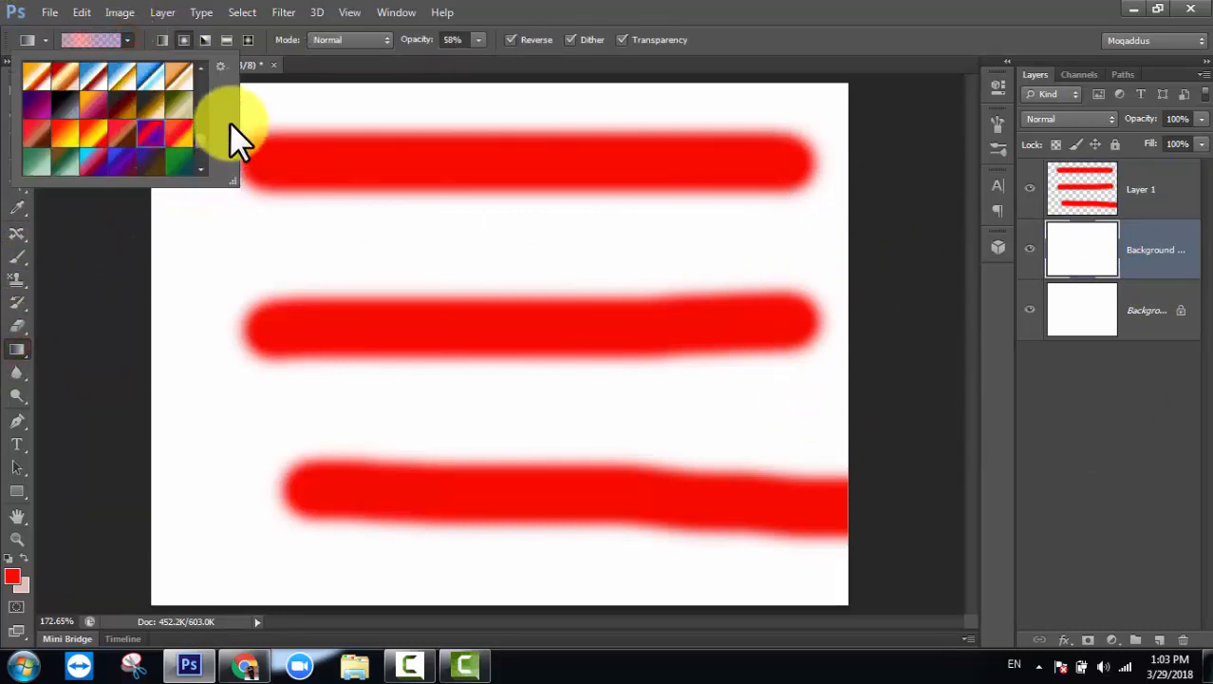
{"action": "left_click", "coordinate": [425, 70]}
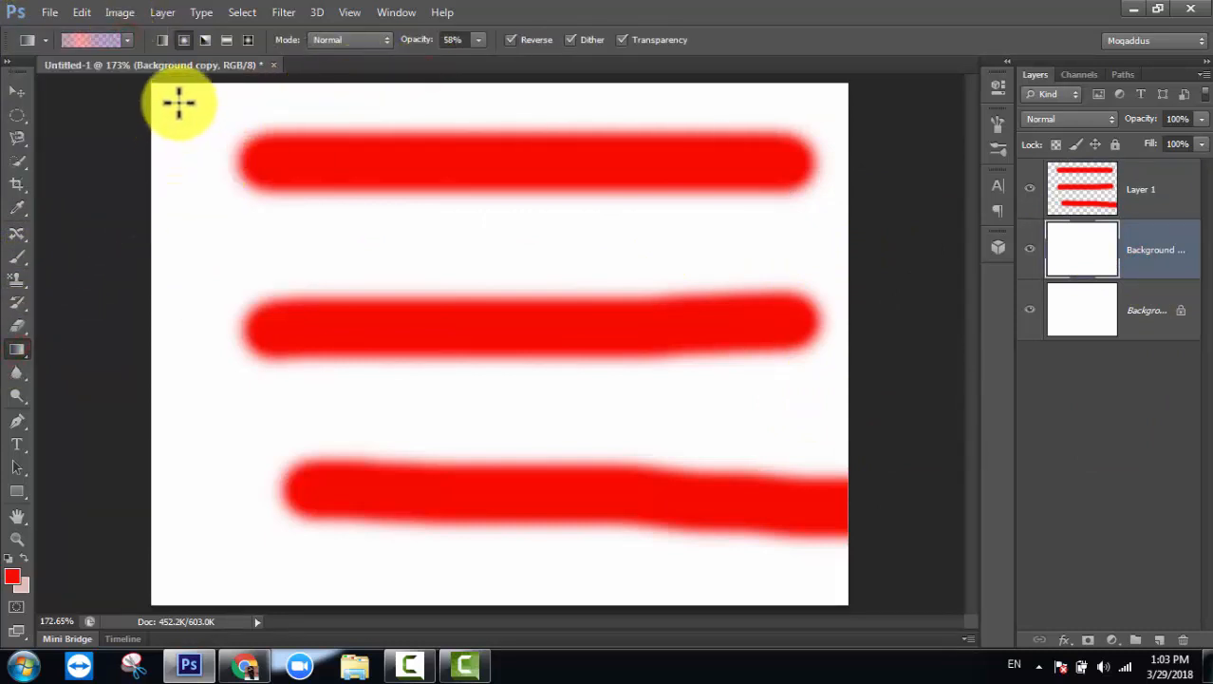
{"action": "left_click_drag", "start_coordinate": [317, 436], "coordinate": [784, 217]}
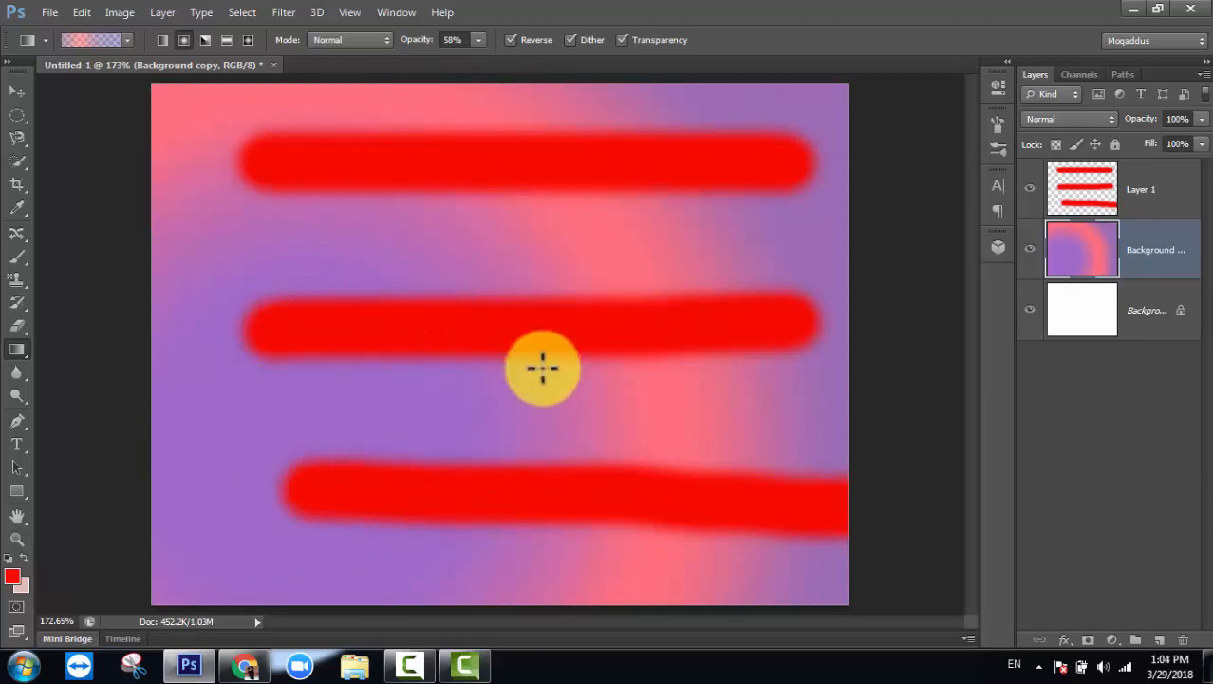
Add a blue, white and dark red radial gradient around the upper left, and a blue-purple one right of centre, on Background copy
{"action": "left_click", "coordinate": [123, 42]}
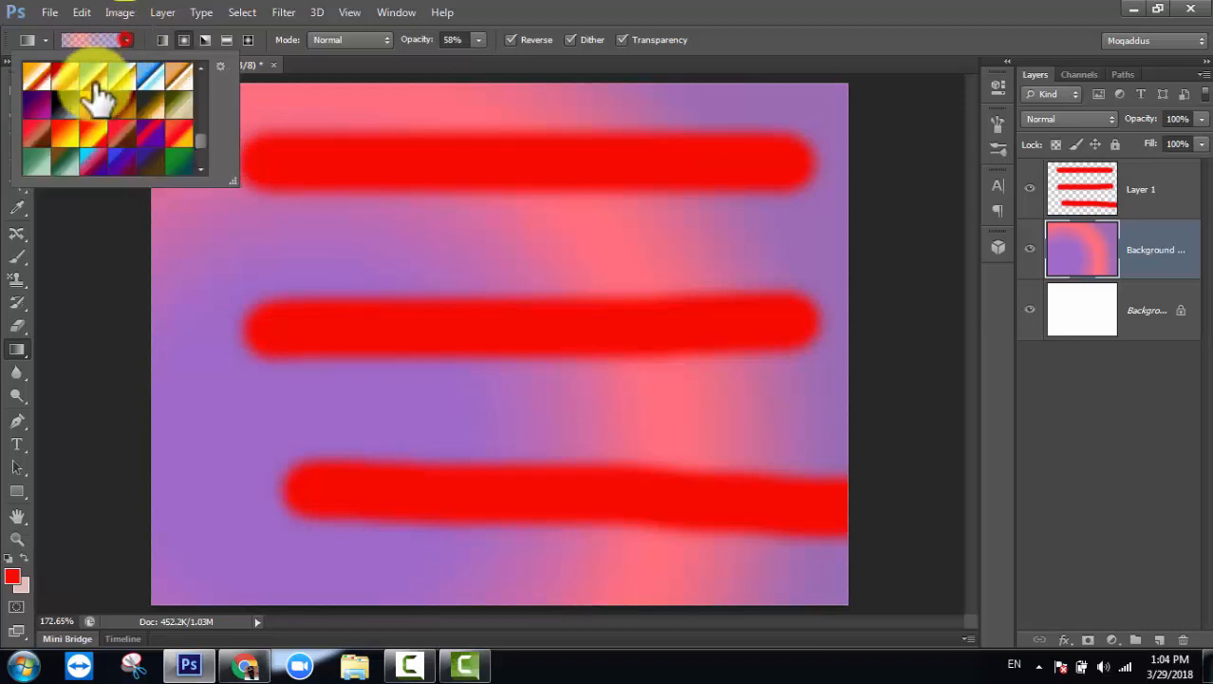
{"action": "left_click", "coordinate": [95, 95]}
{"action": "left_click_drag", "start_coordinate": [296, 262], "coordinate": [559, 236]}
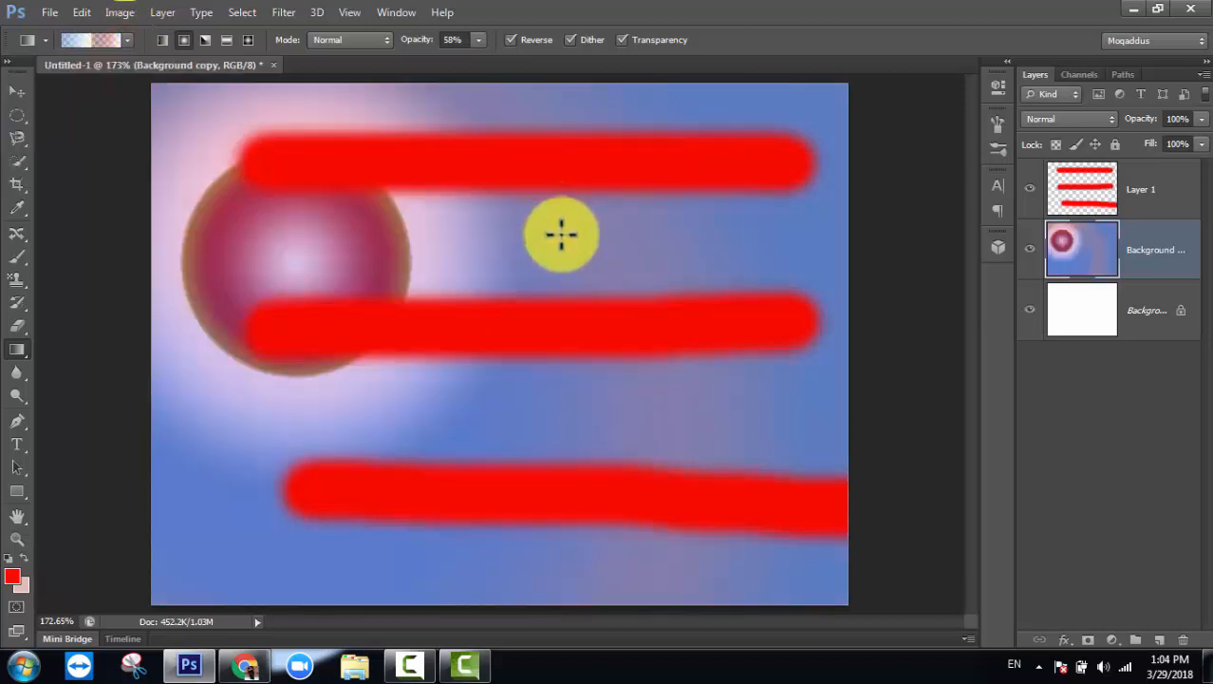
{"action": "left_click", "coordinate": [129, 40]}
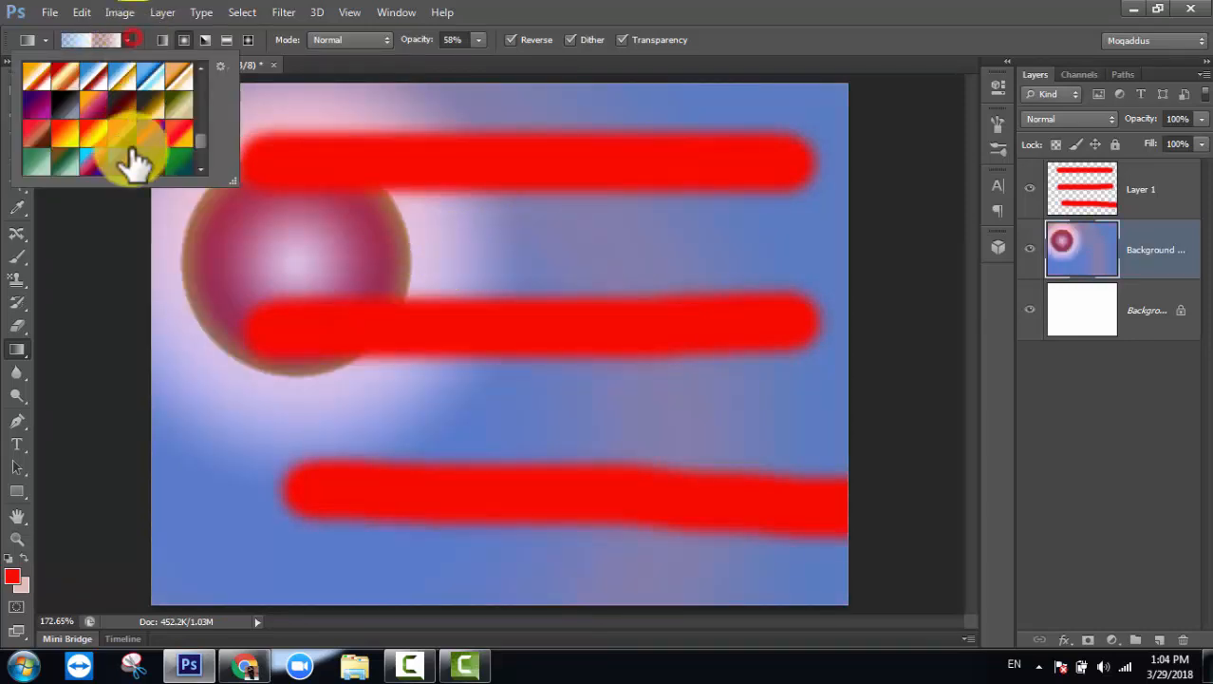
{"action": "left_click_drag", "start_coordinate": [628, 358], "coordinate": [816, 209]}
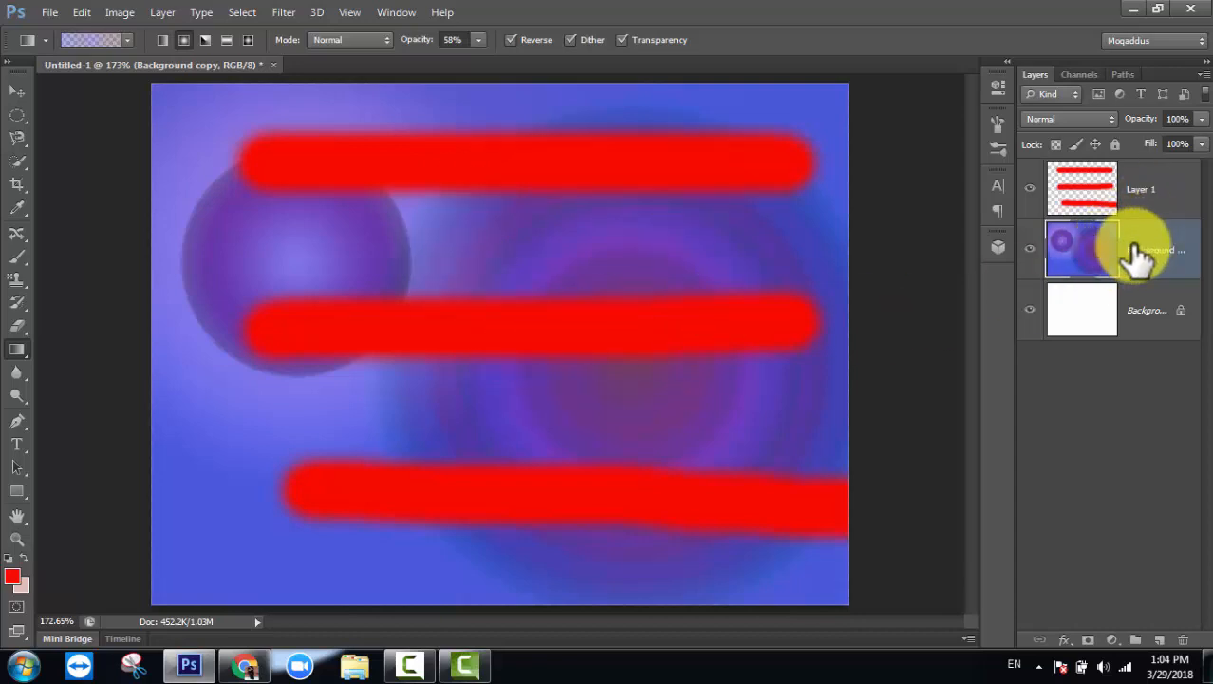
Hide and reshow the gradient layer, and set the opacity of Layer 1 to 86%
{"action": "left_click", "coordinate": [1032, 250]}
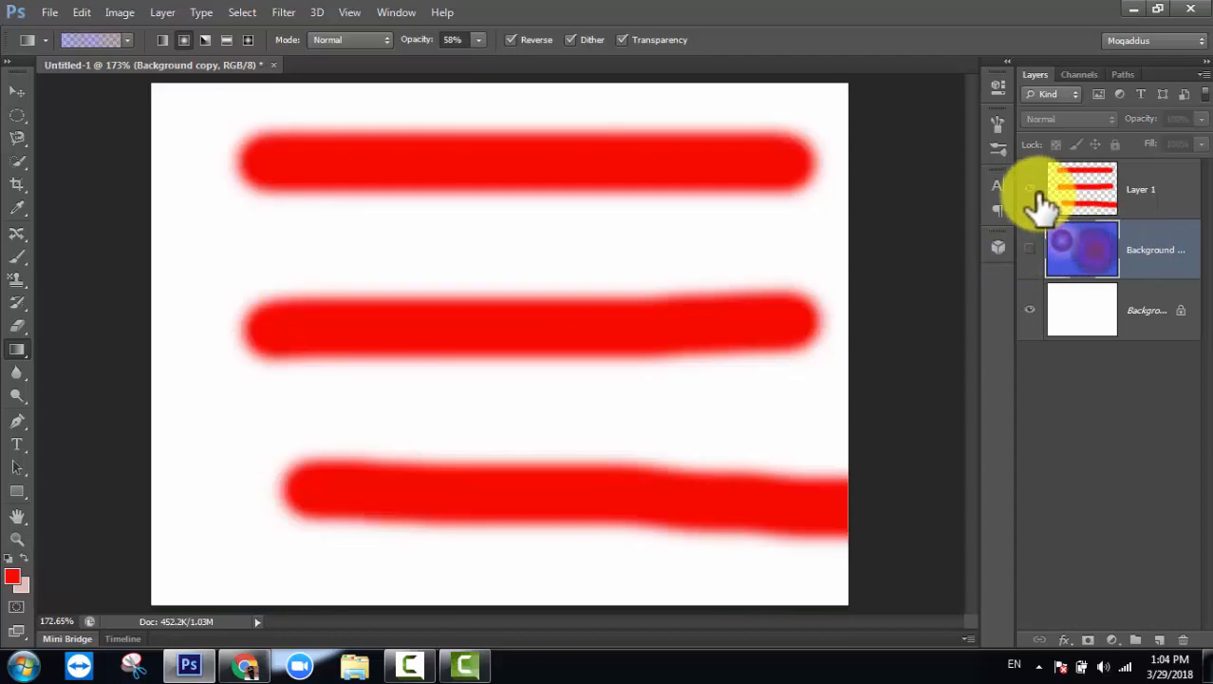
{"action": "left_click", "coordinate": [1107, 202]}
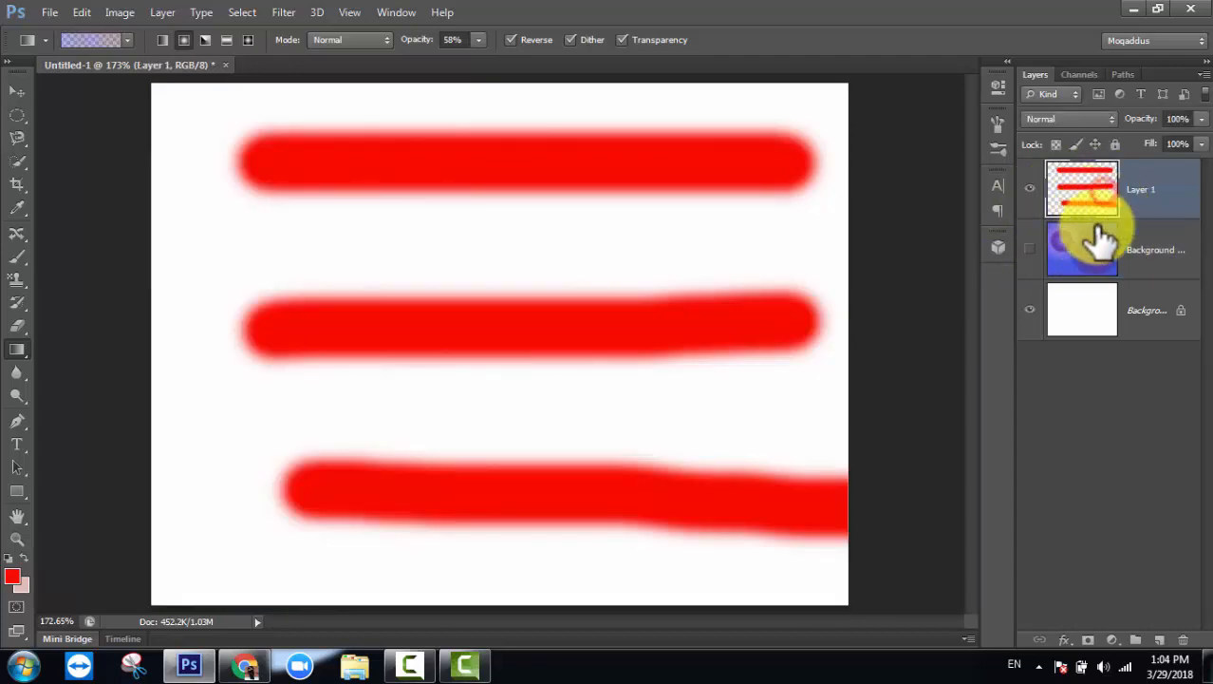
{"action": "left_click", "coordinate": [1033, 249]}
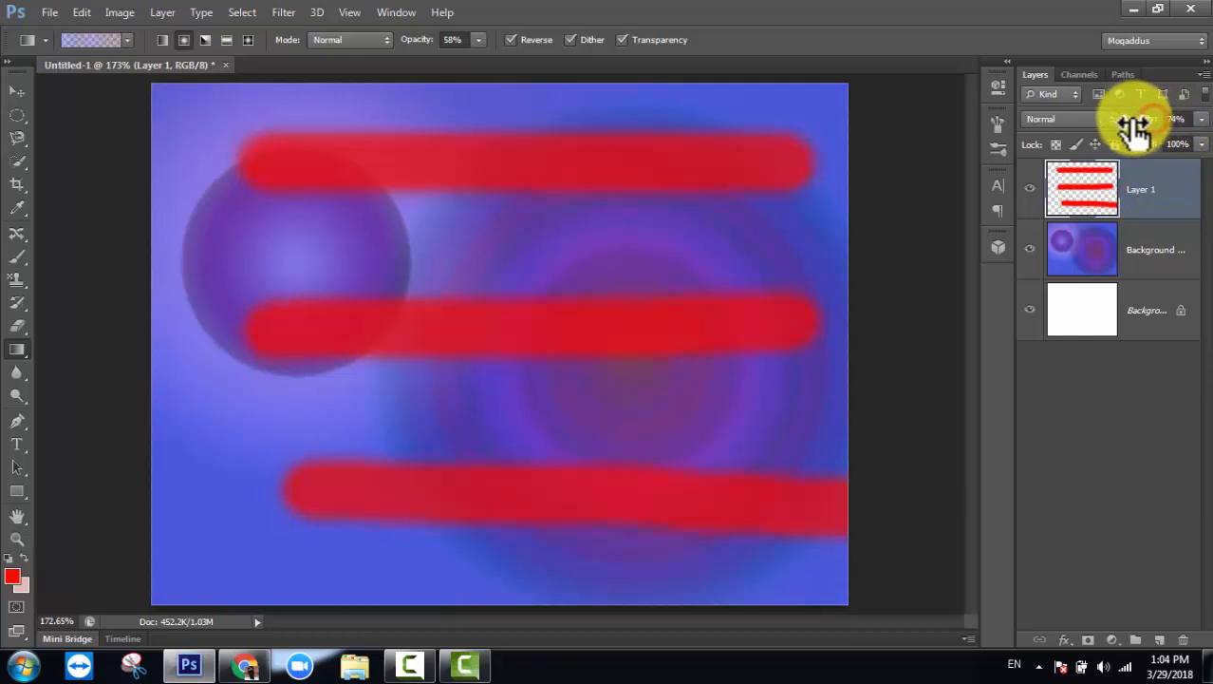
{"action": "left_click_drag", "start_coordinate": [1146, 131], "coordinate": [1151, 128]}
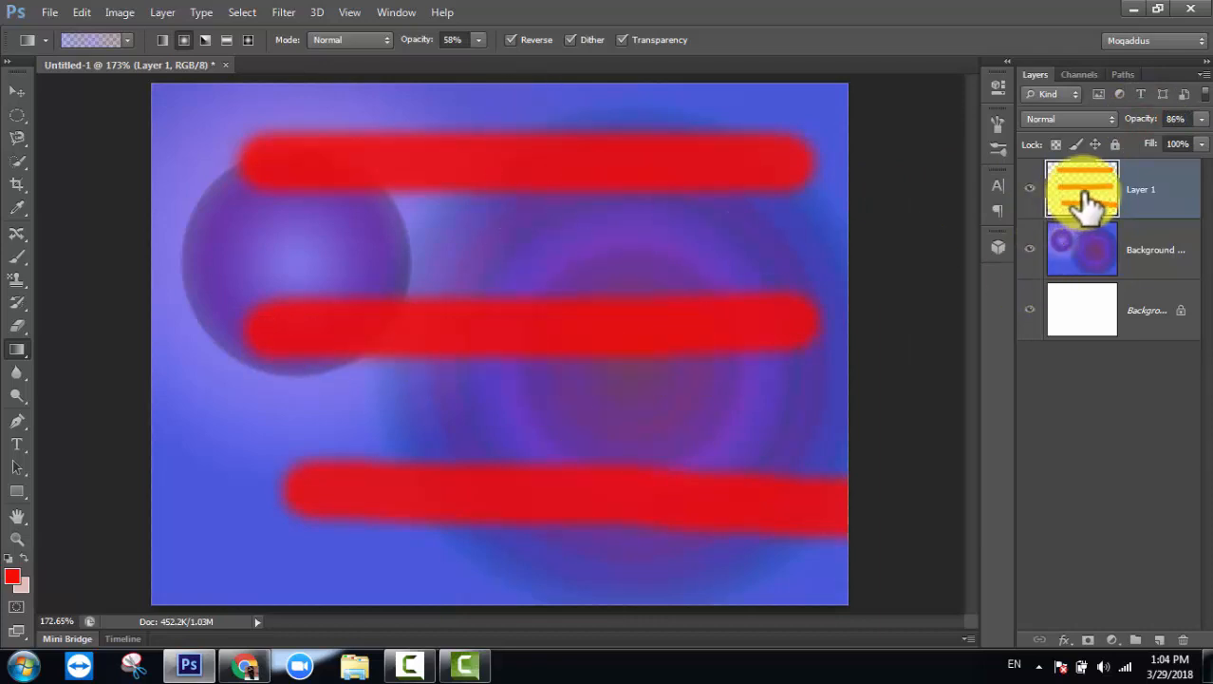
Delete the red stroke layer and the gradient layer, keeping only the Background layer
{"action": "mouse_move", "coordinate": [1134, 205]}
{"action": "left_mouse_down"}
{"action": "mouse_move", "coordinate": [1122, 531]}
{"action": "mouse_move", "coordinate": [1162, 630]}
{"action": "mouse_move", "coordinate": [1191, 638]}
{"action": "left_mouse_up"}
{"action": "mouse_move", "coordinate": [1132, 212]}
{"action": "left_mouse_down"}
{"action": "mouse_move", "coordinate": [1191, 561]}
{"action": "mouse_move", "coordinate": [1198, 622]}
{"action": "mouse_move", "coordinate": [1184, 639]}
{"action": "left_mouse_up"}
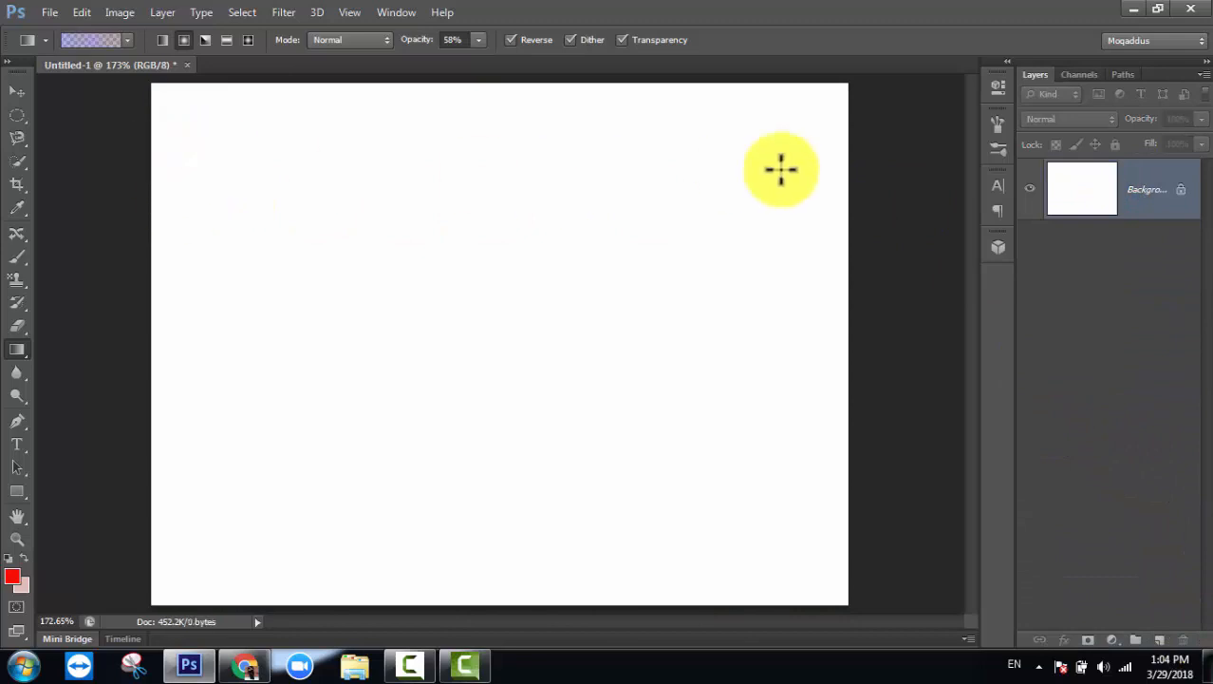
Add a new layer and paint a horizontal red brush stroke across the upper part of the canvas
{"action": "left_click", "coordinate": [1160, 639]}
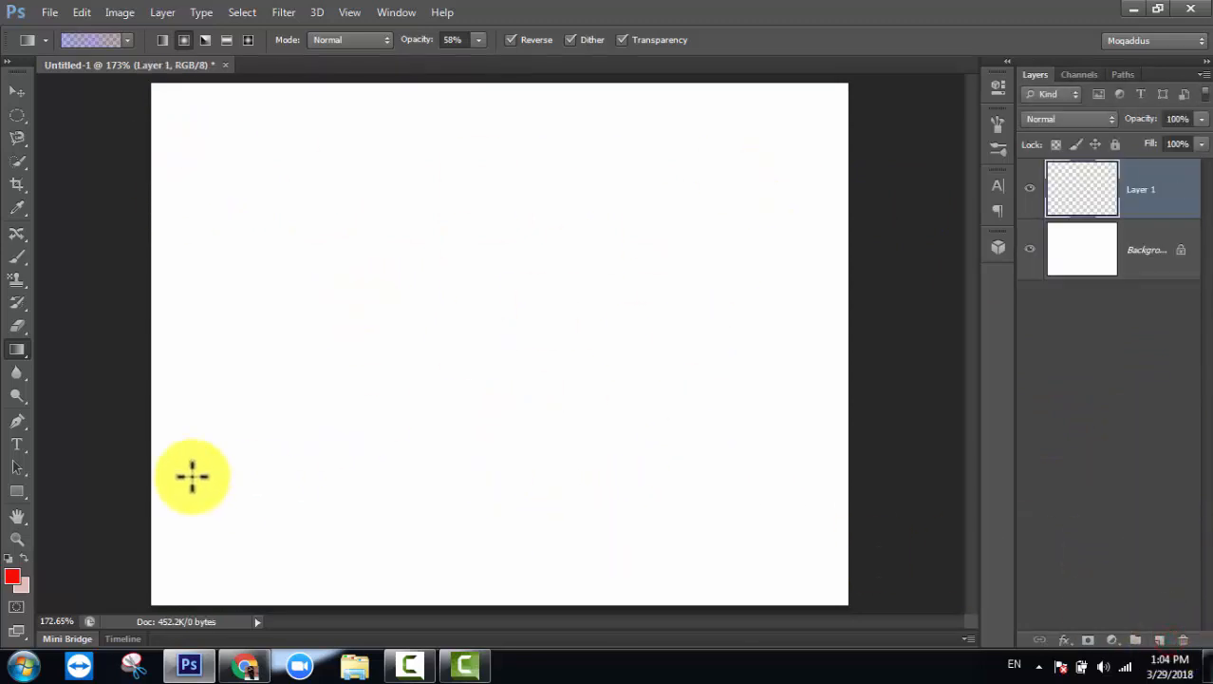
{"action": "left_click", "coordinate": [16, 253]}
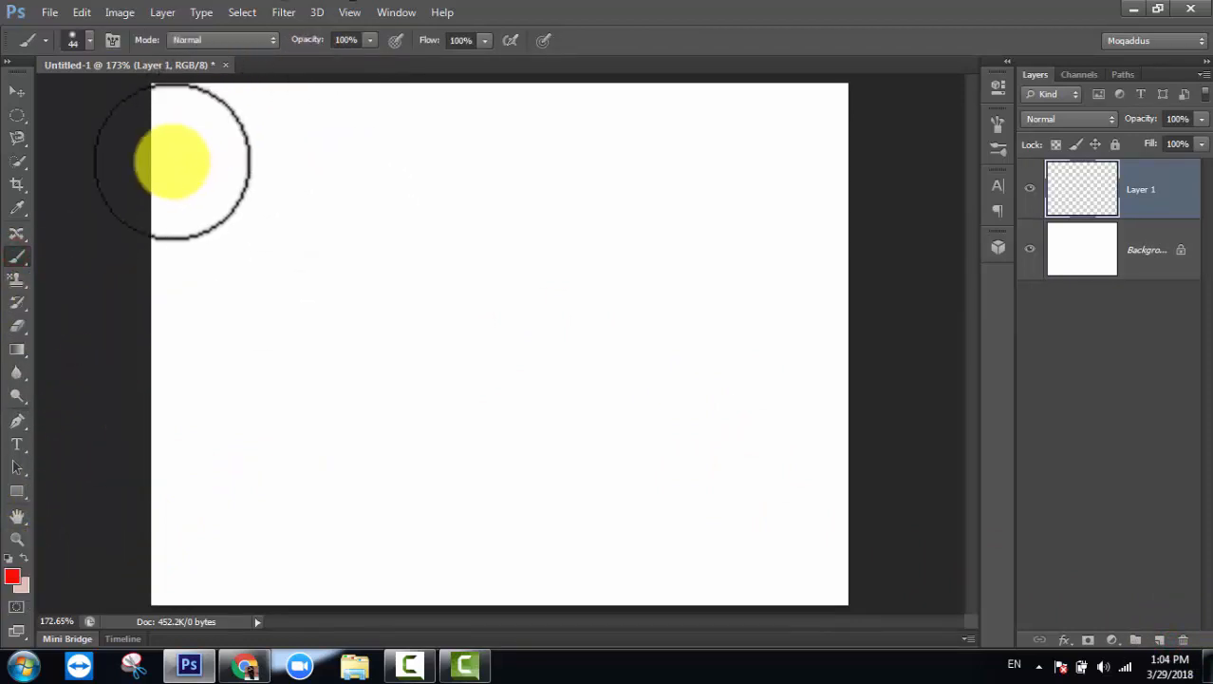
{"action": "left_click_drag", "start_coordinate": [220, 169], "coordinate": [737, 153]}
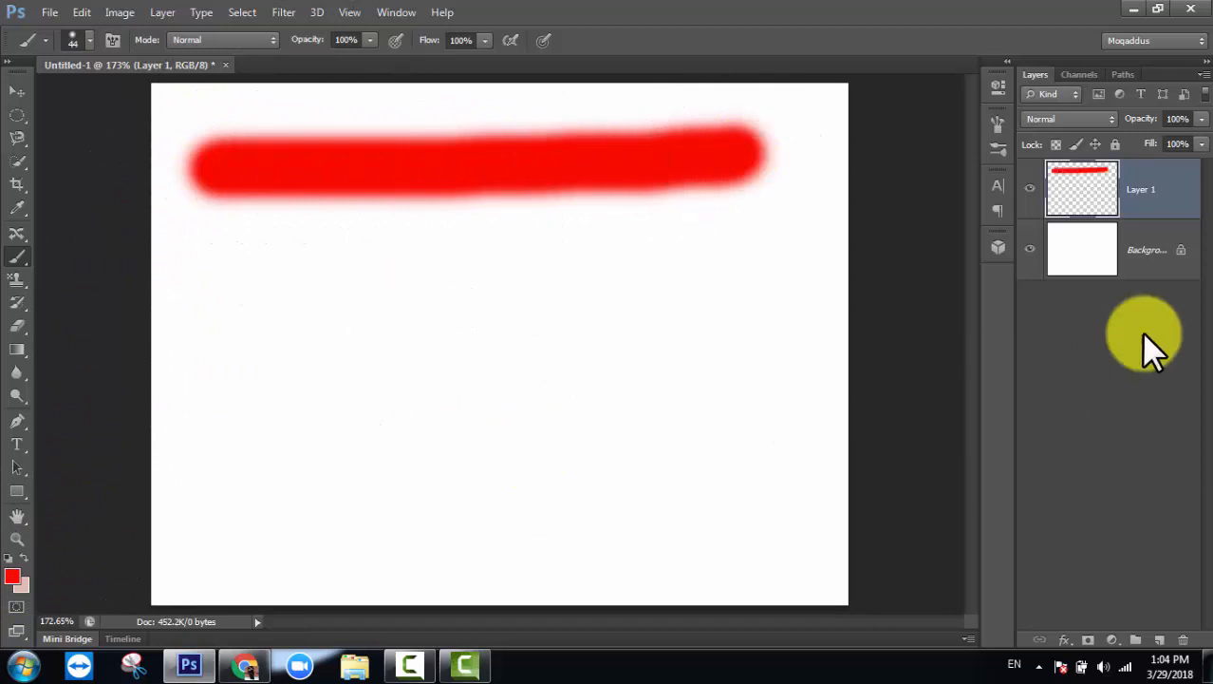
Add a second layer and paint a horizontal green stroke below the red one using a green foreground color
{"action": "left_click", "coordinate": [1159, 639]}
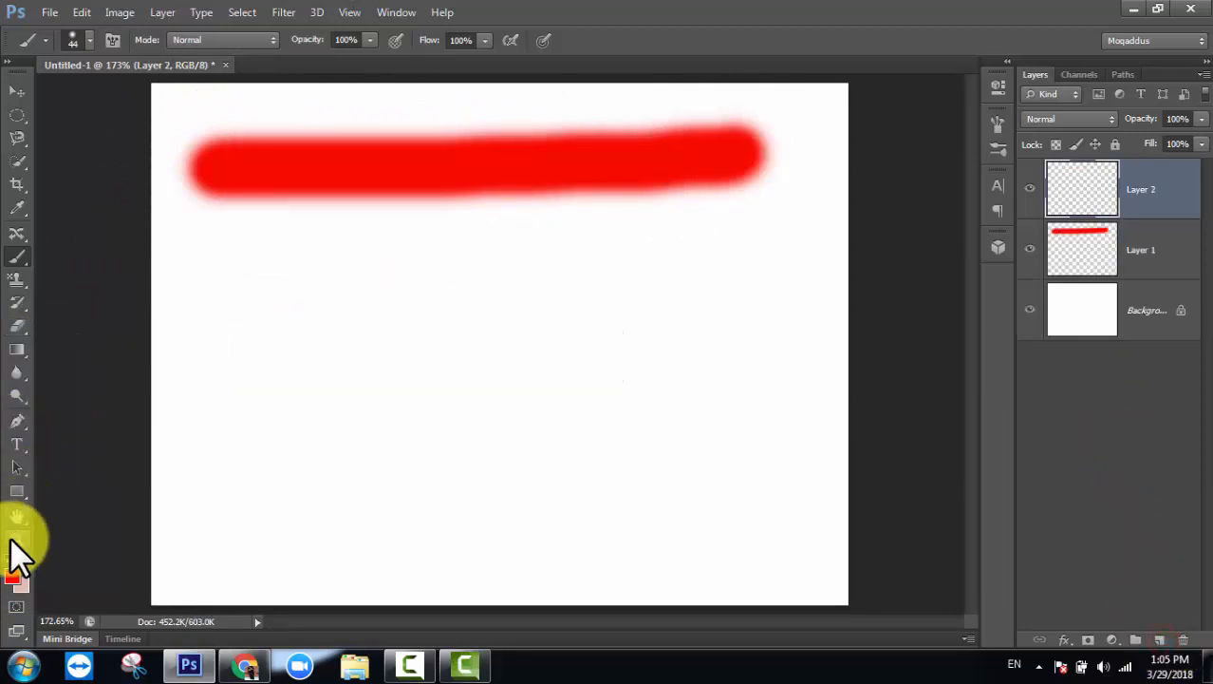
{"action": "left_click", "coordinate": [12, 574]}
{"action": "left_click", "coordinate": [730, 341]}
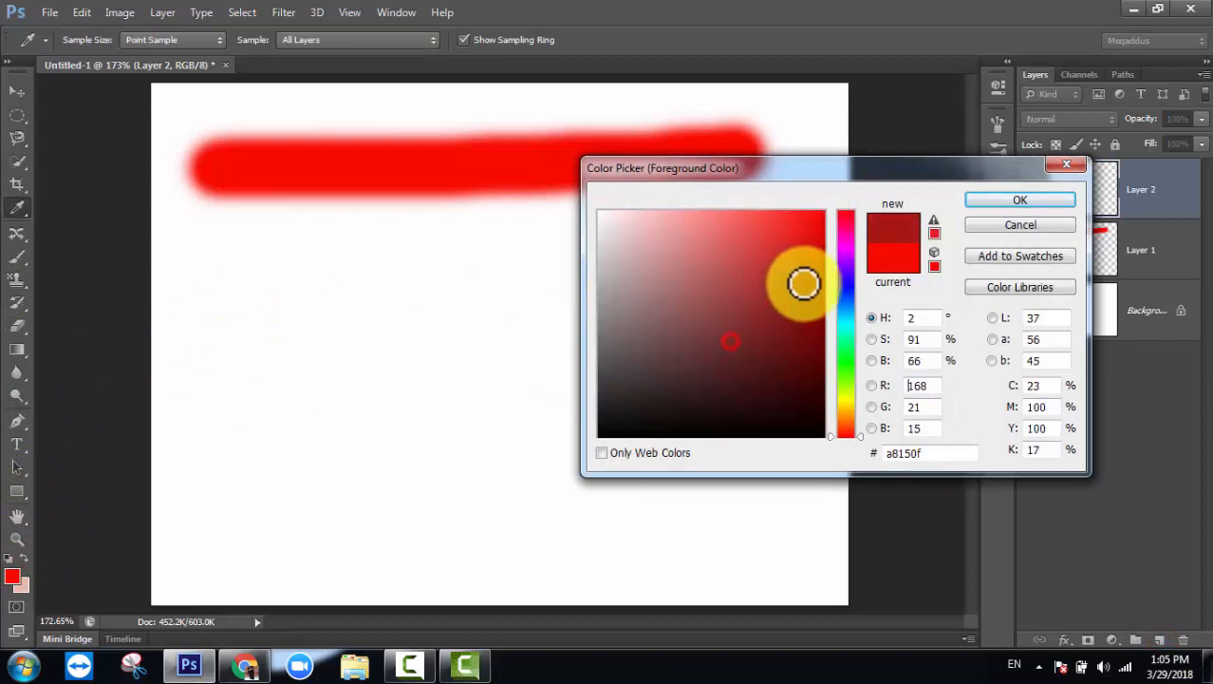
{"action": "mouse_move", "coordinate": [806, 279]}
{"action": "left_mouse_down"}
{"action": "mouse_move", "coordinate": [811, 305]}
{"action": "mouse_move", "coordinate": [782, 250]}
{"action": "left_mouse_up"}
{"action": "left_click", "coordinate": [845, 347]}
{"action": "left_click", "coordinate": [1012, 197]}
{"action": "left_click_drag", "start_coordinate": [220, 336], "coordinate": [765, 329]}
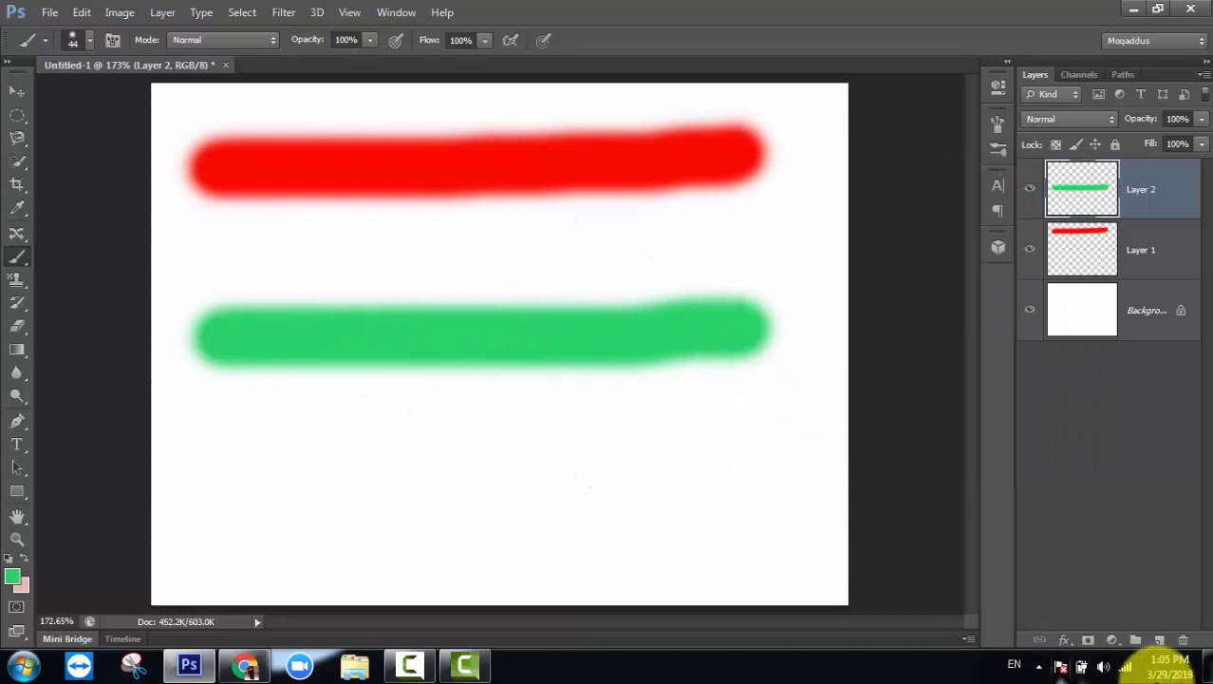
Add a third layer and paint a horizontal blue-violet brush stroke below the green one using a blue-violet foreground color
{"action": "left_click", "coordinate": [1160, 640]}
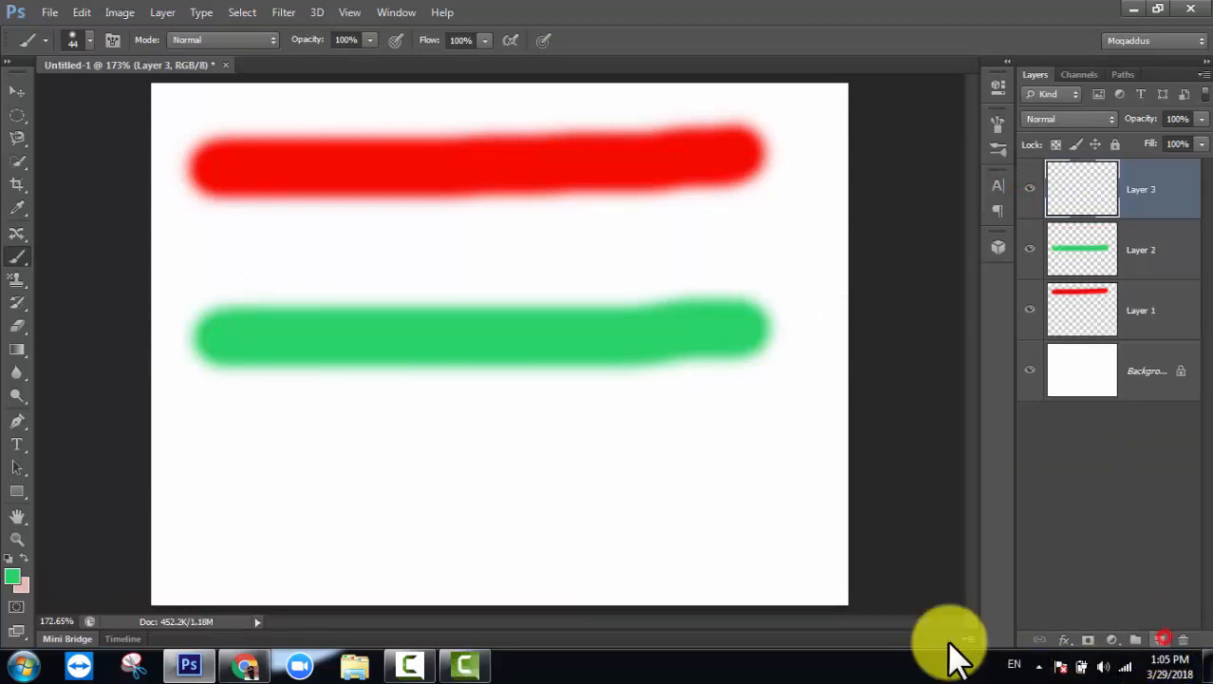
{"action": "left_click", "coordinate": [13, 576]}
{"action": "left_click", "coordinate": [843, 275]}
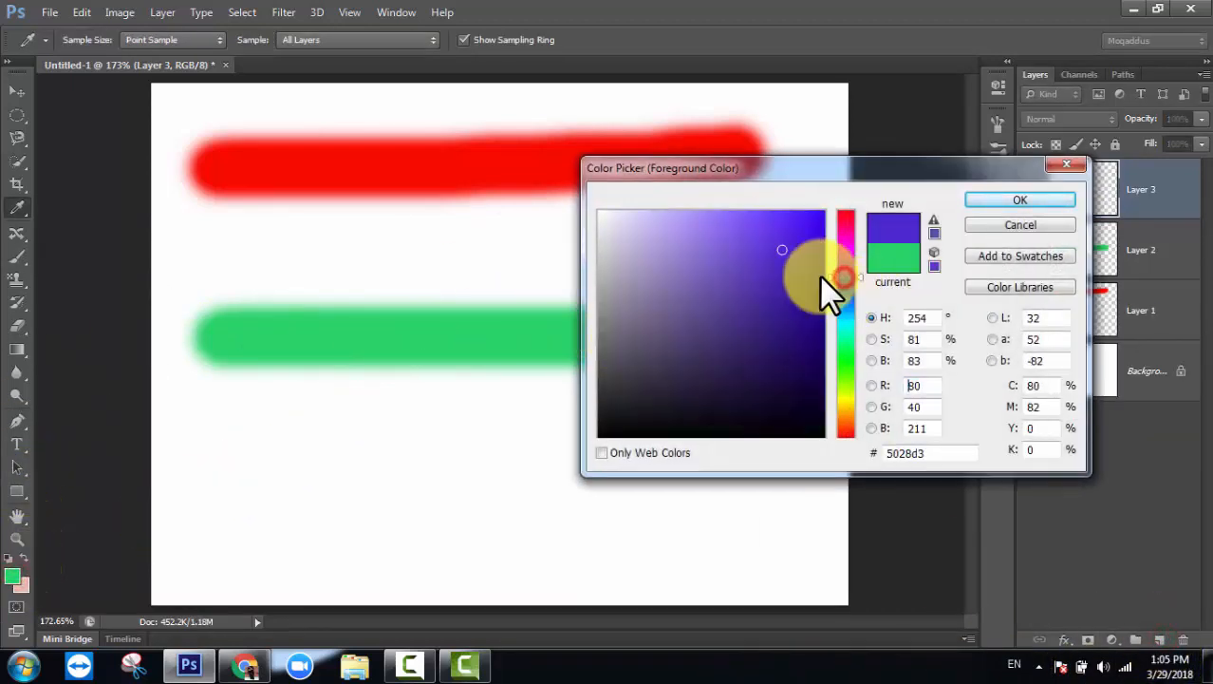
{"action": "left_click", "coordinate": [969, 199]}
{"action": "key", "text": "b"}
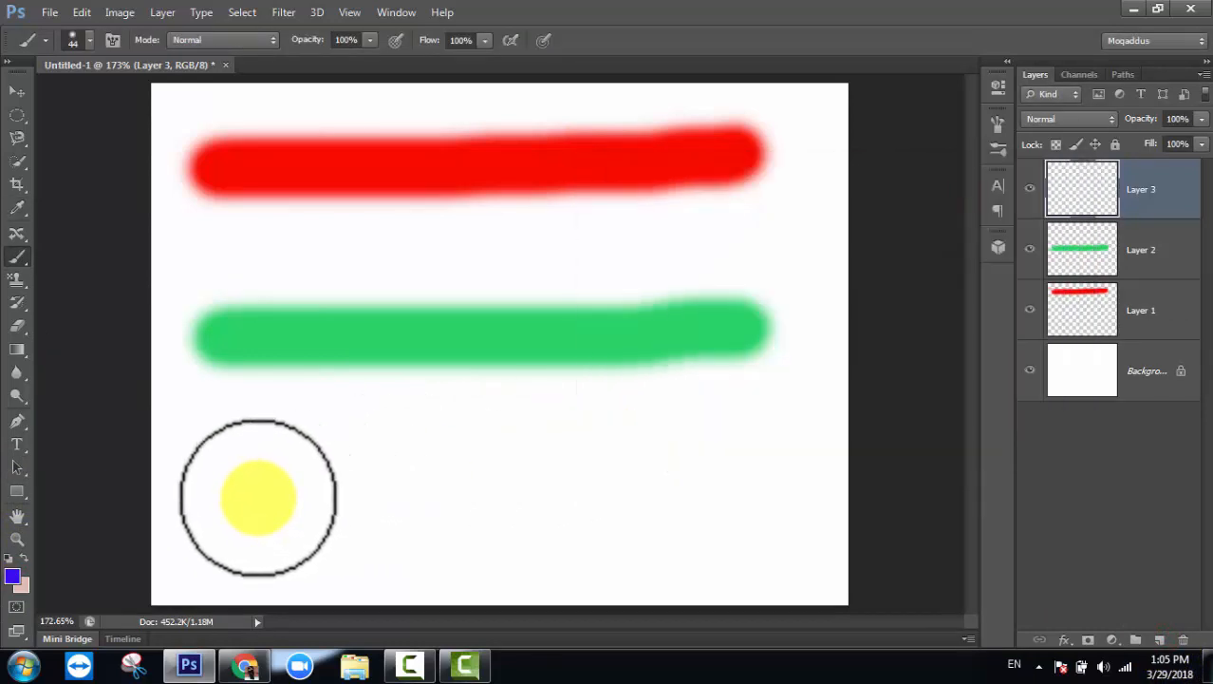
{"action": "mouse_move", "coordinate": [252, 497]}
{"action": "left_mouse_down"}
{"action": "mouse_move", "coordinate": [702, 511]}
{"action": "mouse_move", "coordinate": [769, 497]}
{"action": "left_mouse_up"}
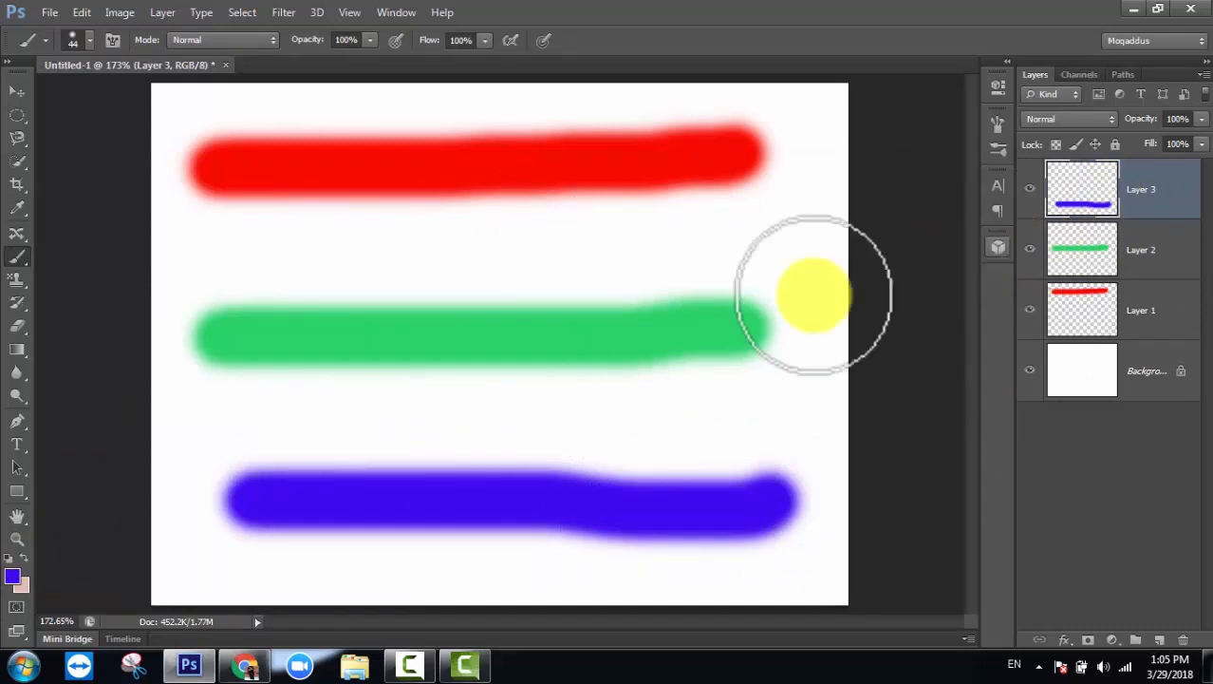
Select the red, green and blue strokes in turn with the Move tool to examine which layer each belongs to
{"action": "left_click", "coordinate": [17, 91]}
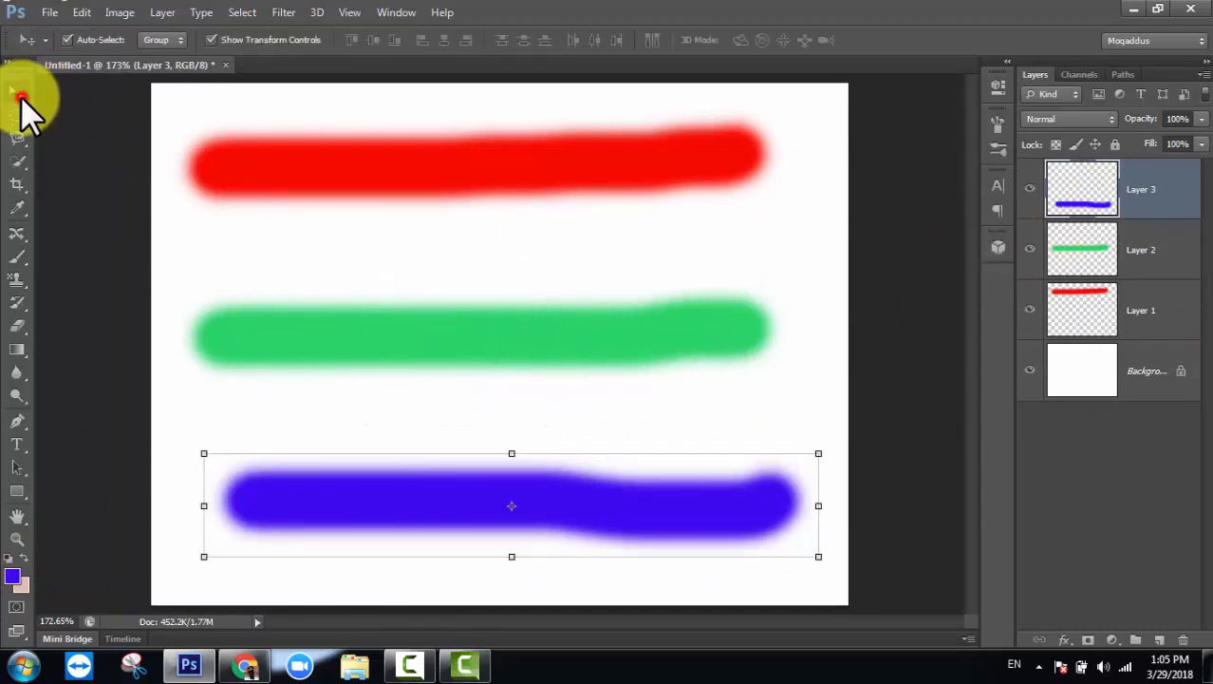
{"action": "left_click", "coordinate": [351, 160]}
{"action": "left_click", "coordinate": [351, 320]}
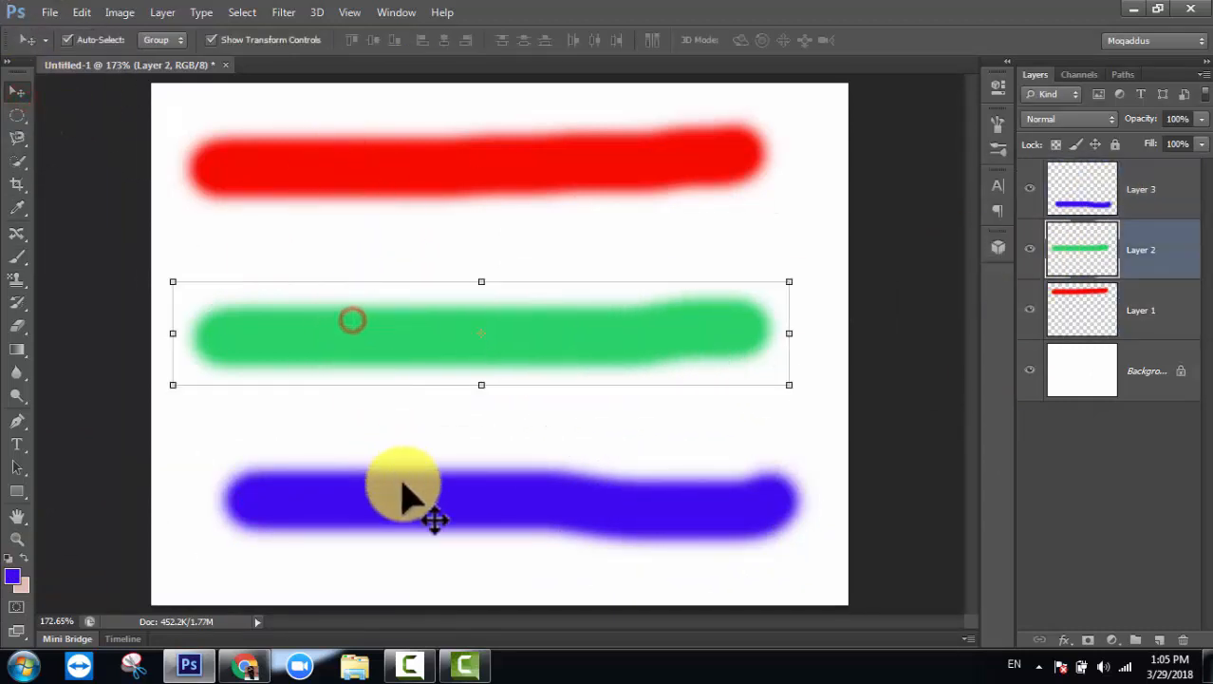
{"action": "left_click", "coordinate": [399, 486]}
{"action": "left_click", "coordinate": [420, 338]}
{"action": "left_click", "coordinate": [452, 199]}
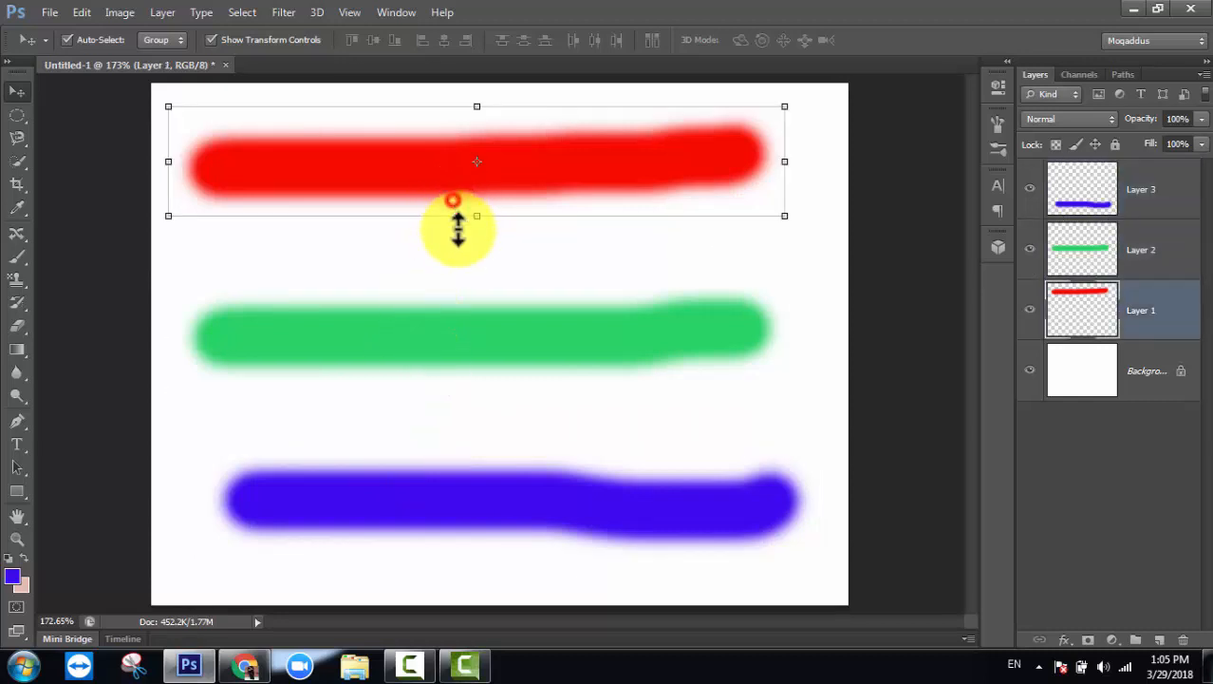
{"action": "left_click", "coordinate": [441, 326]}
{"action": "left_click", "coordinate": [451, 483]}
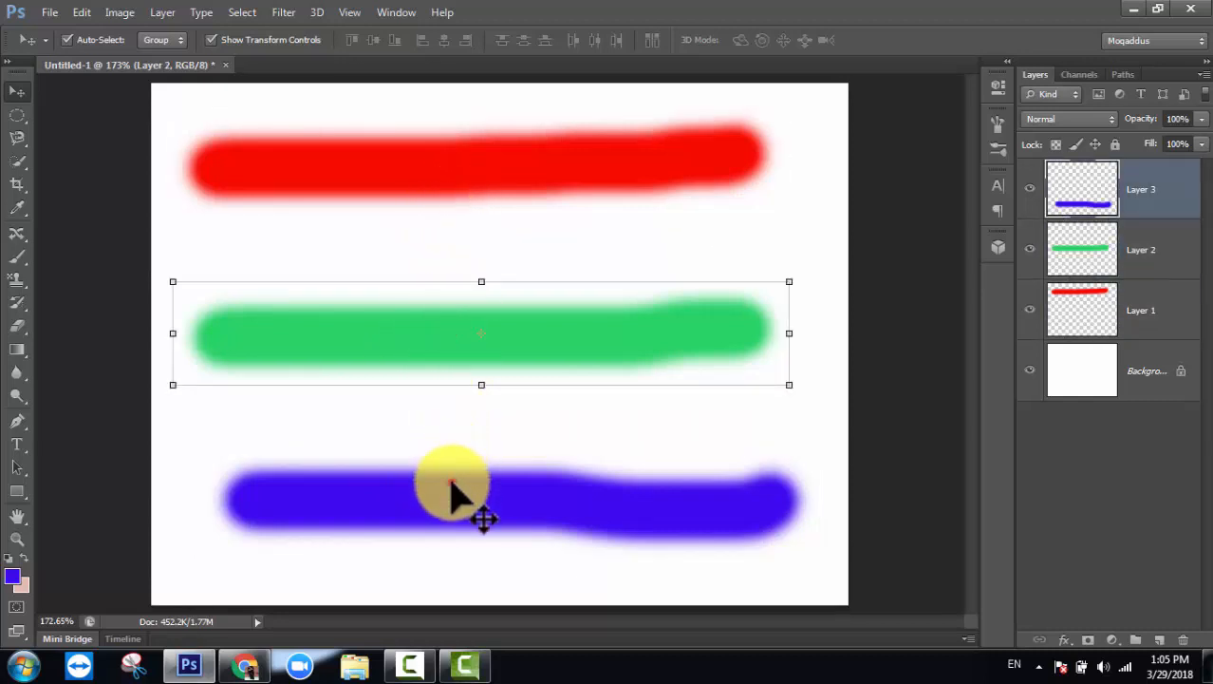
Lower the layer opacity of the green, red and blue strokes one at a time, restoring each to 100%
{"action": "left_click", "coordinate": [550, 325]}
{"action": "left_click_drag", "start_coordinate": [1139, 133], "coordinate": [1082, 176]}
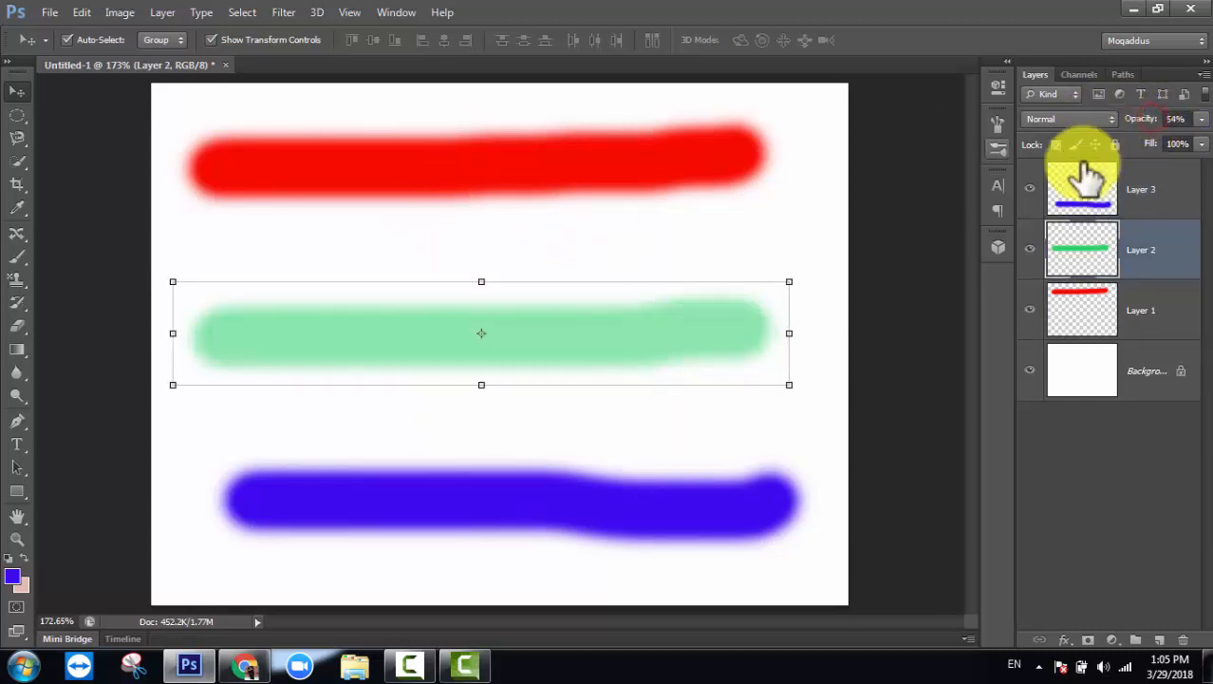
{"action": "mouse_move", "coordinate": [1187, 128]}
{"action": "left_mouse_down"}
{"action": "mouse_move", "coordinate": [1198, 129]}
{"action": "mouse_move", "coordinate": [937, 216]}
{"action": "left_mouse_up"}
{"action": "left_click", "coordinate": [738, 169]}
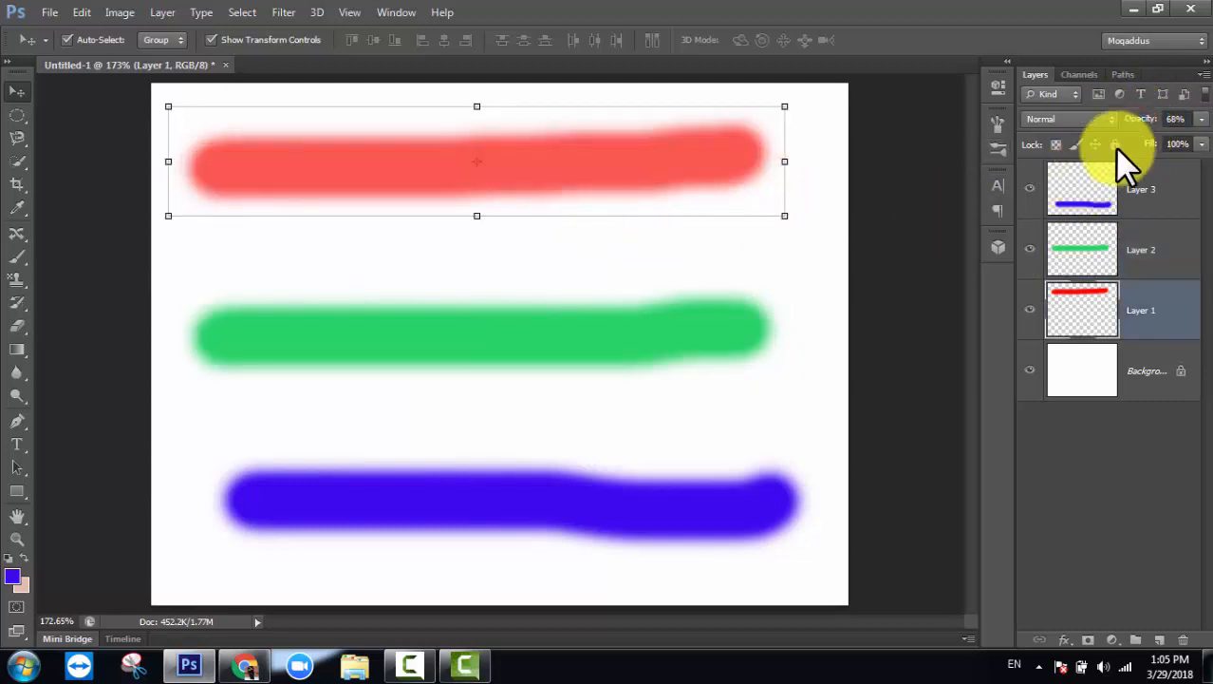
{"action": "mouse_move", "coordinate": [1142, 133]}
{"action": "left_mouse_down"}
{"action": "mouse_move", "coordinate": [1187, 133]}
{"action": "mouse_move", "coordinate": [1091, 131]}
{"action": "left_mouse_up"}
{"action": "left_click", "coordinate": [660, 507]}
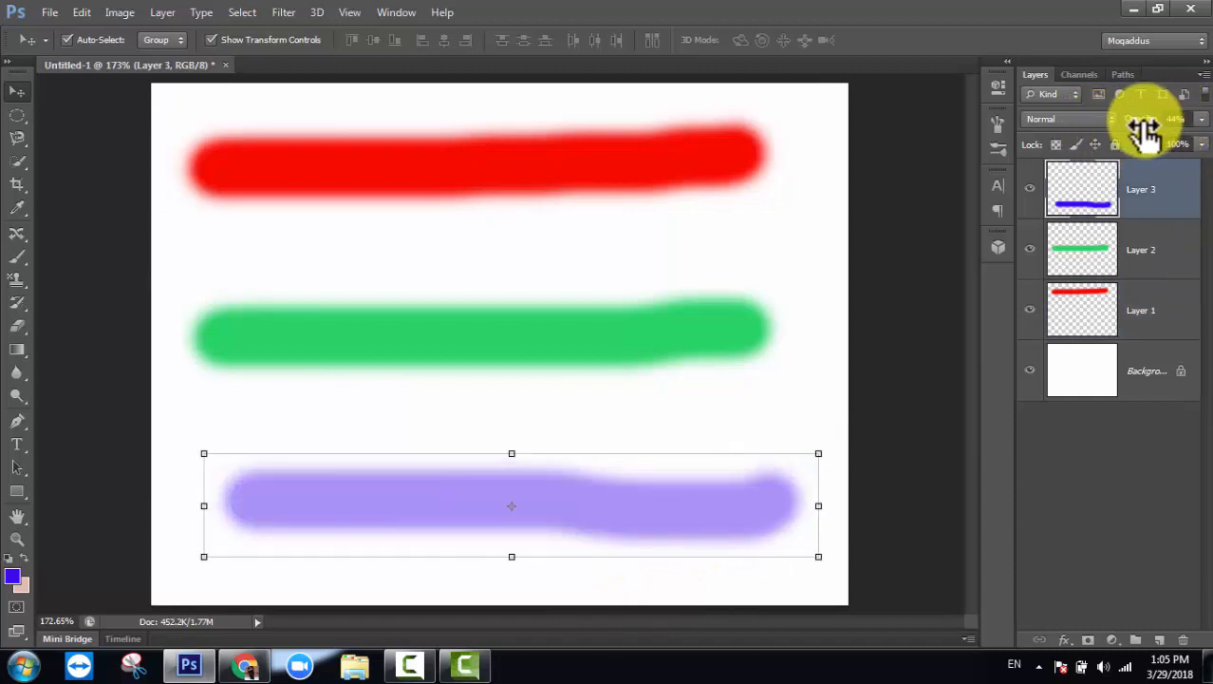
{"action": "left_click_drag", "start_coordinate": [1168, 129], "coordinate": [1155, 131]}
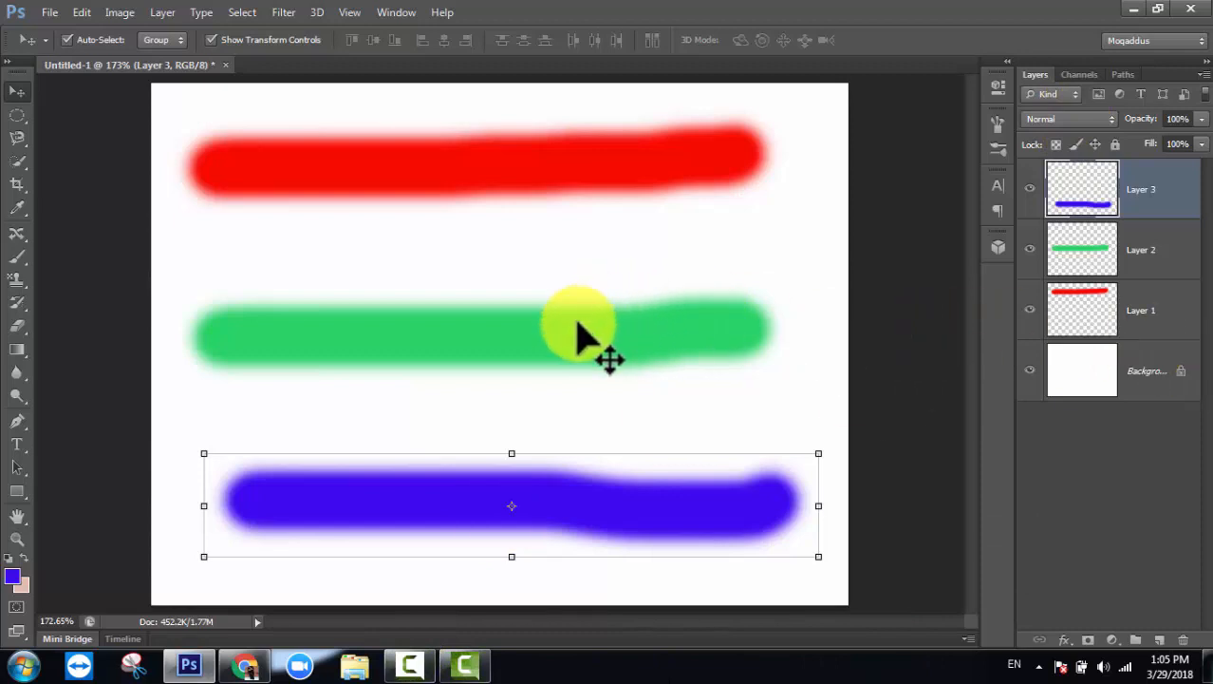
Move the three strokes closer together so their ends line up vertically, and return to the Brush tool
{"action": "left_click_drag", "start_coordinate": [577, 332], "coordinate": [606, 324]}
{"action": "left_click_drag", "start_coordinate": [605, 518], "coordinate": [607, 482]}
{"action": "mouse_move", "coordinate": [610, 190]}
{"action": "left_mouse_down"}
{"action": "mouse_move", "coordinate": [638, 199]}
{"action": "mouse_move", "coordinate": [622, 212]}
{"action": "mouse_move", "coordinate": [632, 219]}
{"action": "left_mouse_up"}
{"action": "left_click_drag", "start_coordinate": [612, 339], "coordinate": [609, 328]}
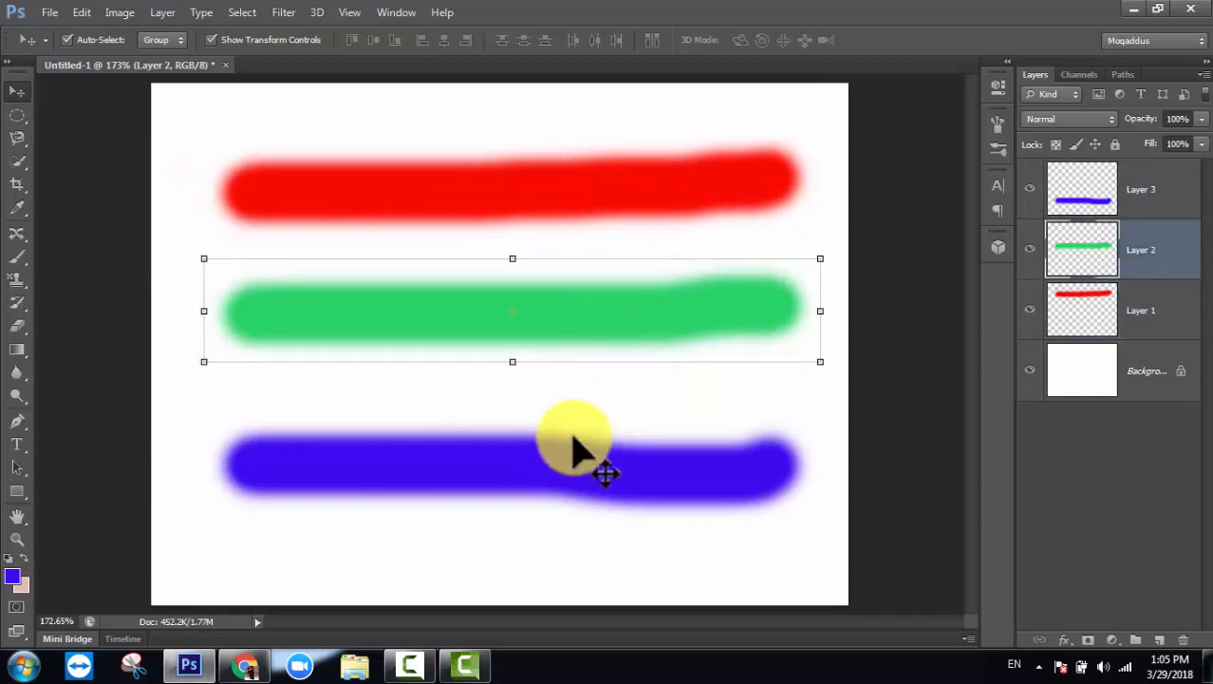
{"action": "left_click_drag", "start_coordinate": [569, 441], "coordinate": [573, 423]}
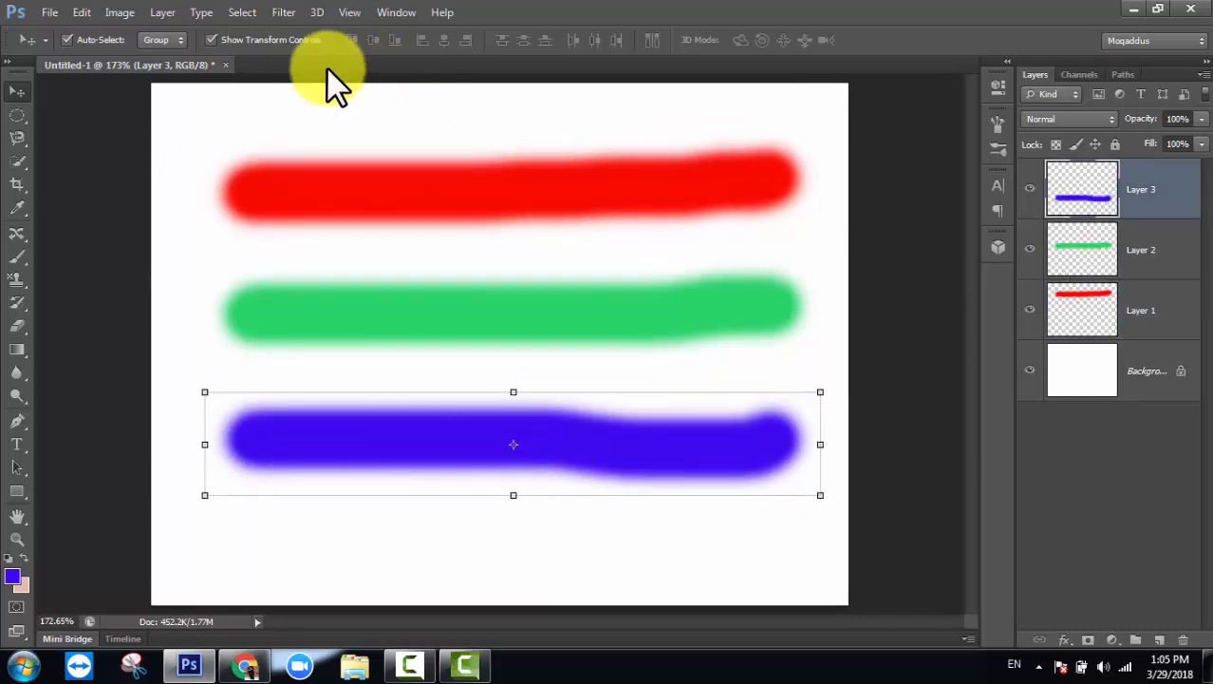
{"action": "left_click", "coordinate": [16, 254]}
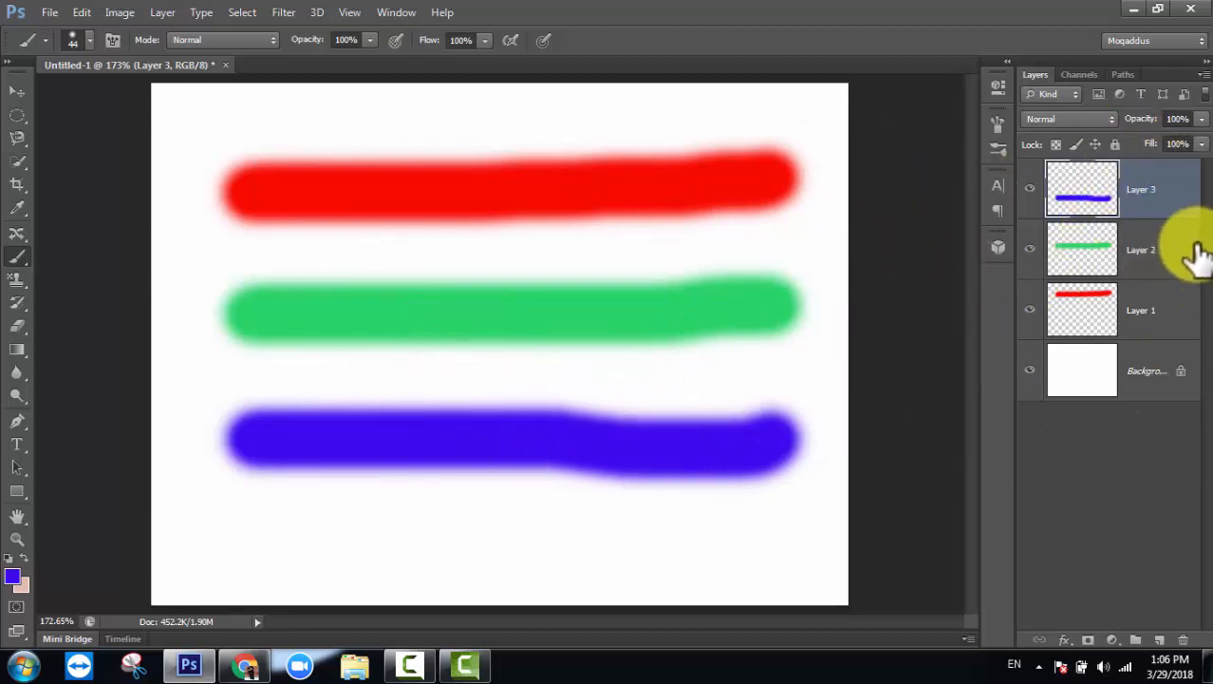
Preview the Drop Shadow, Color Overlay and Stroke layer styles on the green stroke's layer, and discard them
{"action": "double_click", "coordinate": [1140, 255]}
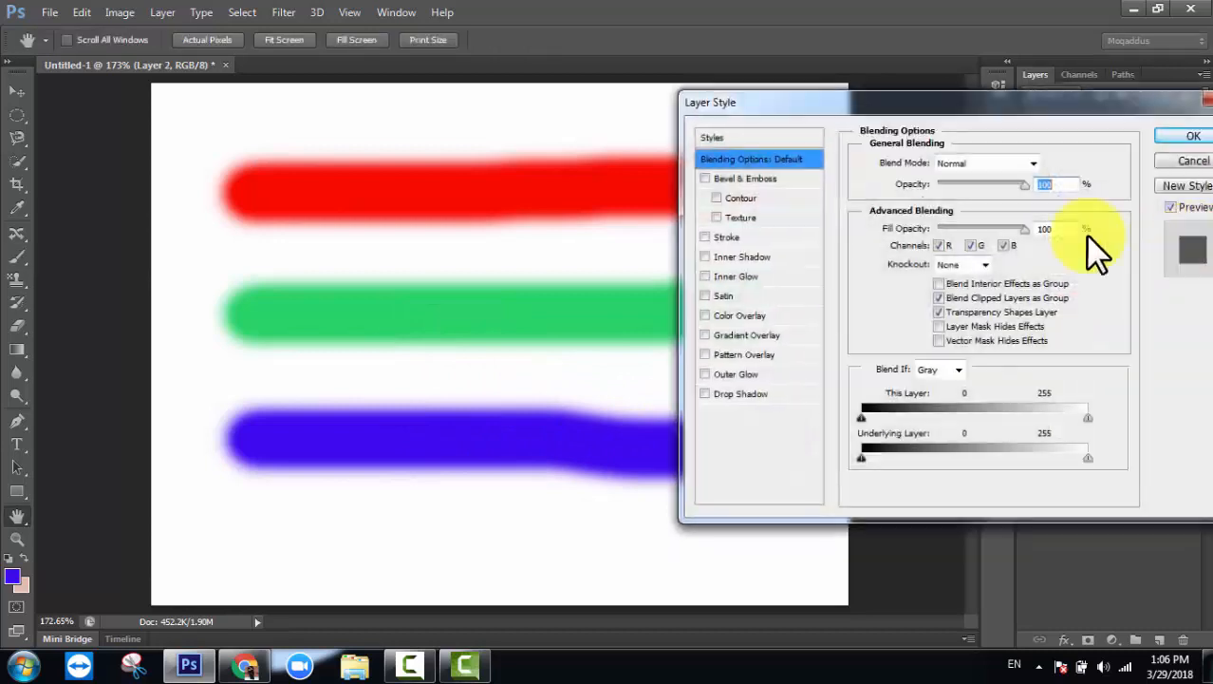
{"action": "left_click", "coordinate": [737, 393]}
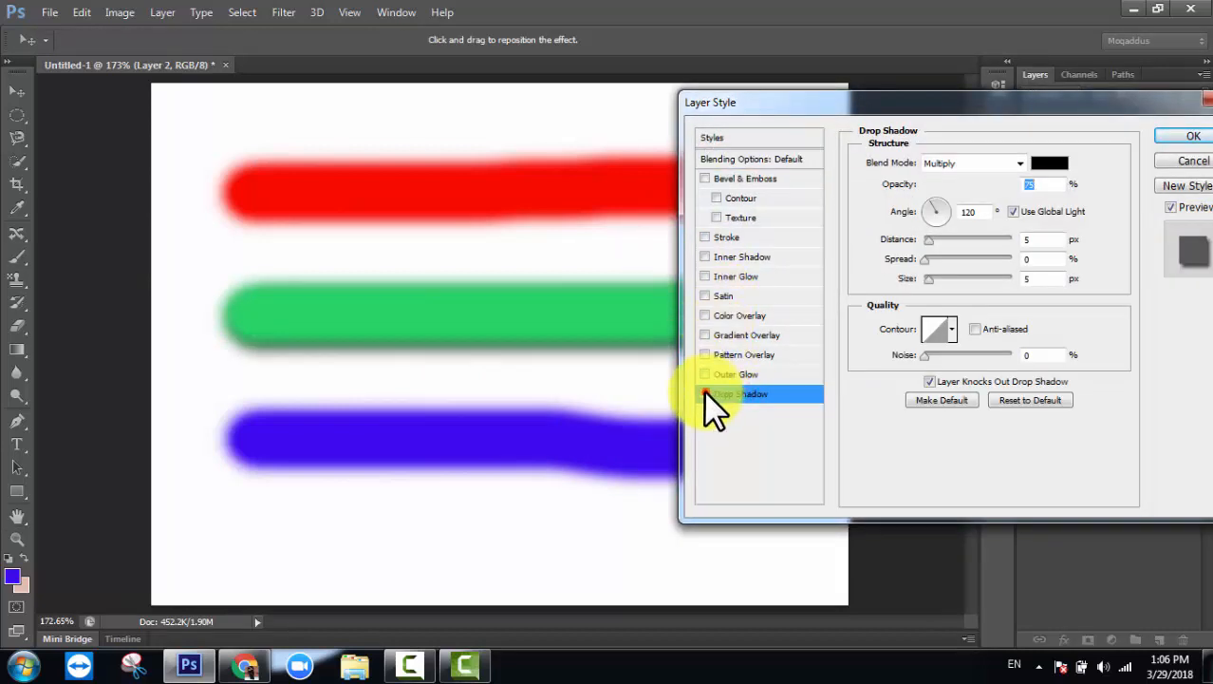
{"action": "left_click", "coordinate": [704, 391]}
{"action": "left_click", "coordinate": [737, 316]}
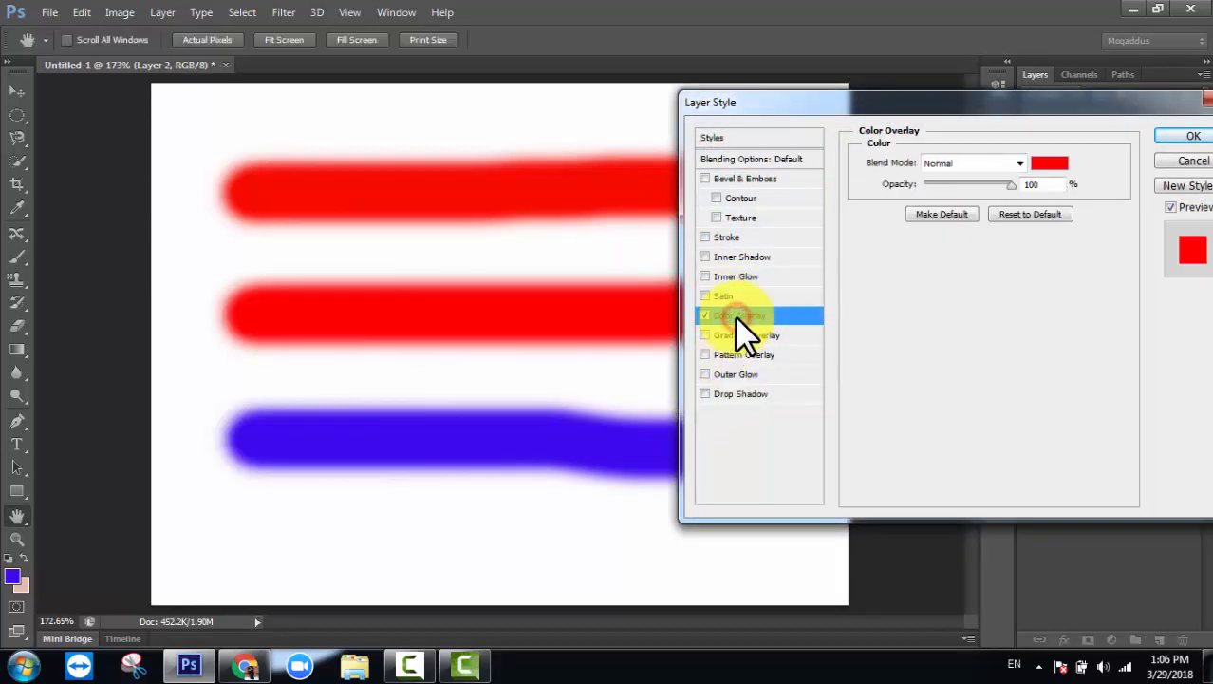
{"action": "left_click", "coordinate": [706, 236]}
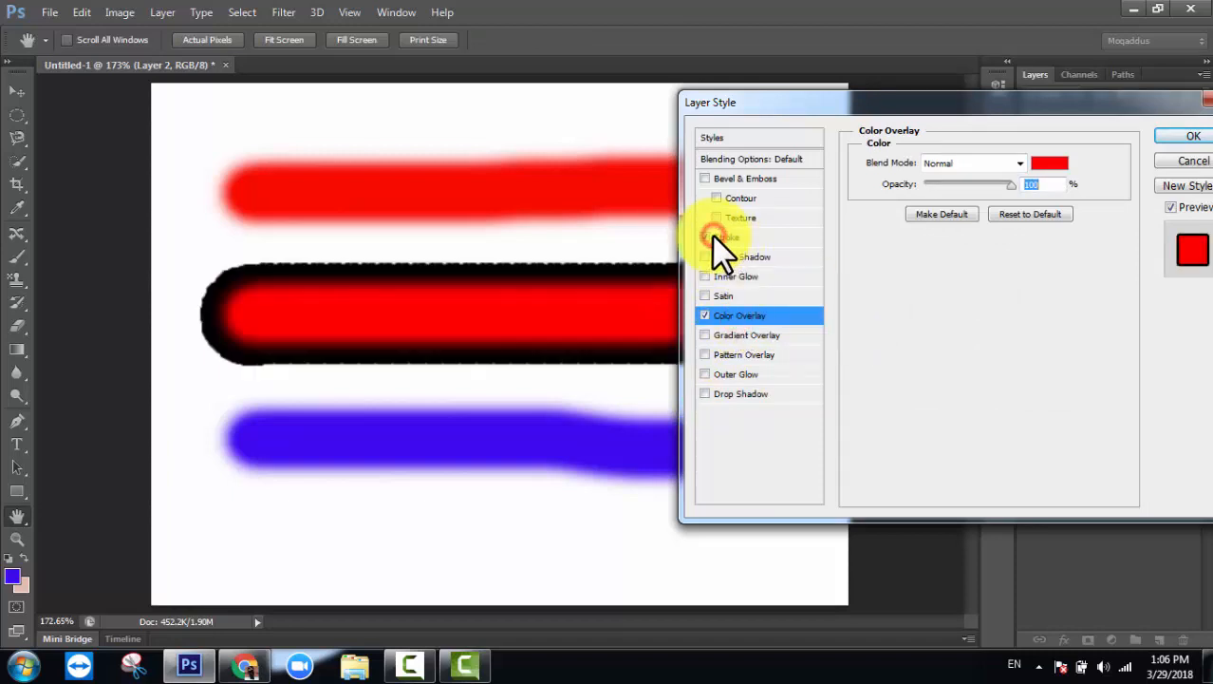
{"action": "left_click", "coordinate": [708, 237]}
{"action": "left_click", "coordinate": [704, 315]}
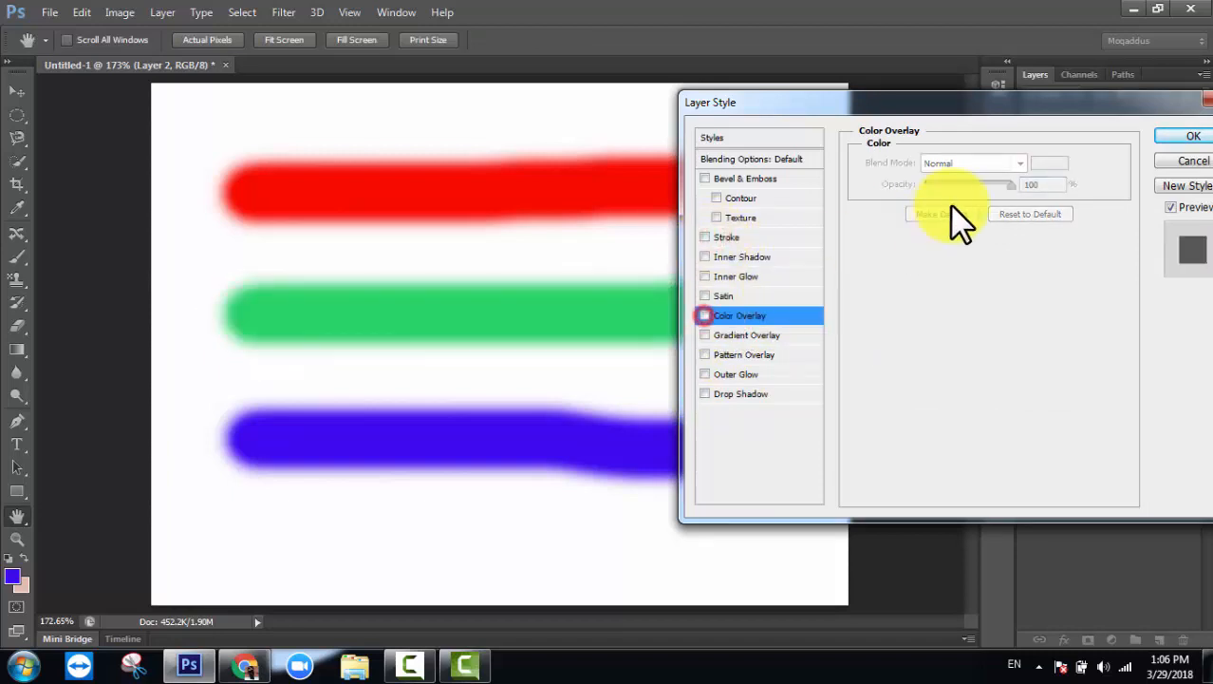
{"action": "left_click", "coordinate": [1162, 162]}
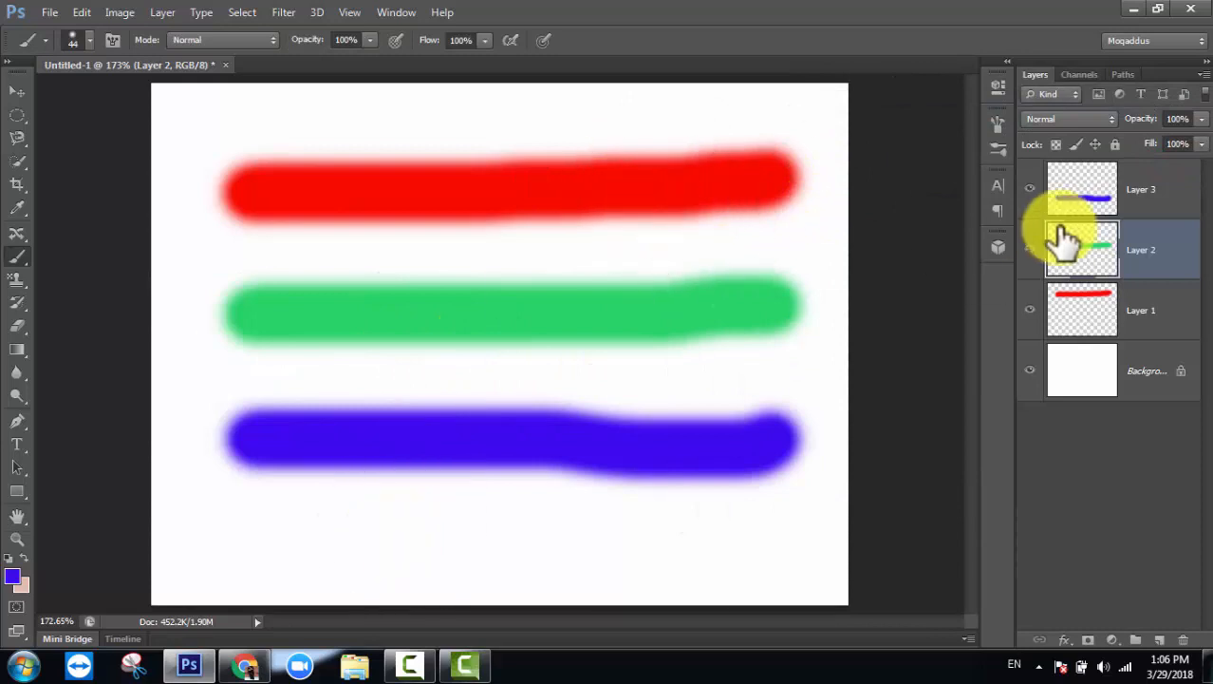
Select the stroke layers in turn, and delete Layer 1 with the red stroke
{"action": "left_click", "coordinate": [1157, 194]}
{"action": "left_click", "coordinate": [1149, 253]}
{"action": "left_click", "coordinate": [1154, 300]}
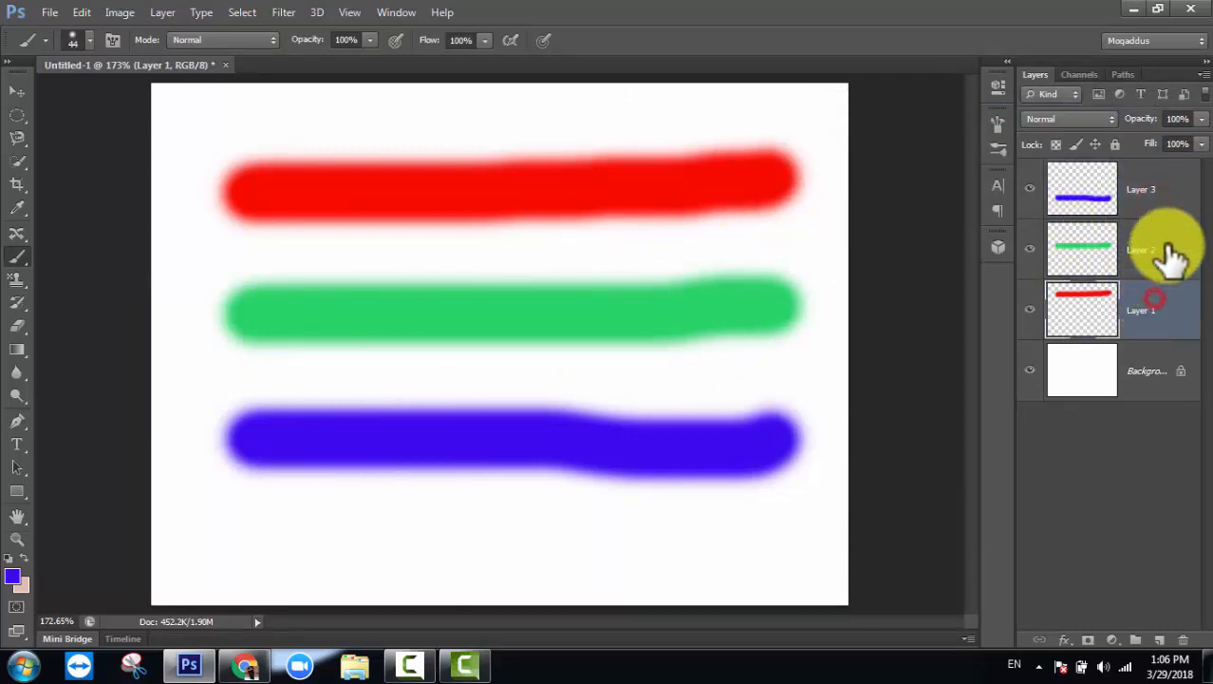
{"action": "left_click", "coordinate": [1169, 244]}
{"action": "left_click", "coordinate": [1151, 191]}
{"action": "left_click", "coordinate": [1158, 245]}
{"action": "left_click", "coordinate": [1157, 305]}
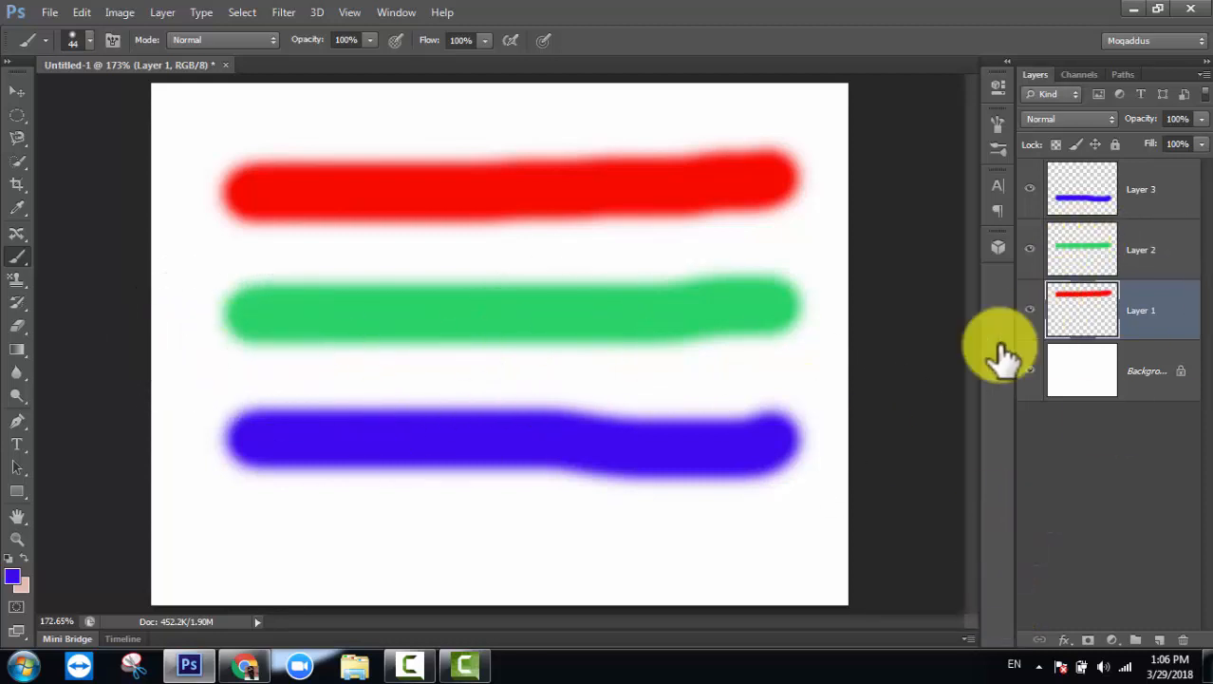
{"action": "left_click_drag", "start_coordinate": [1159, 317], "coordinate": [1183, 639]}
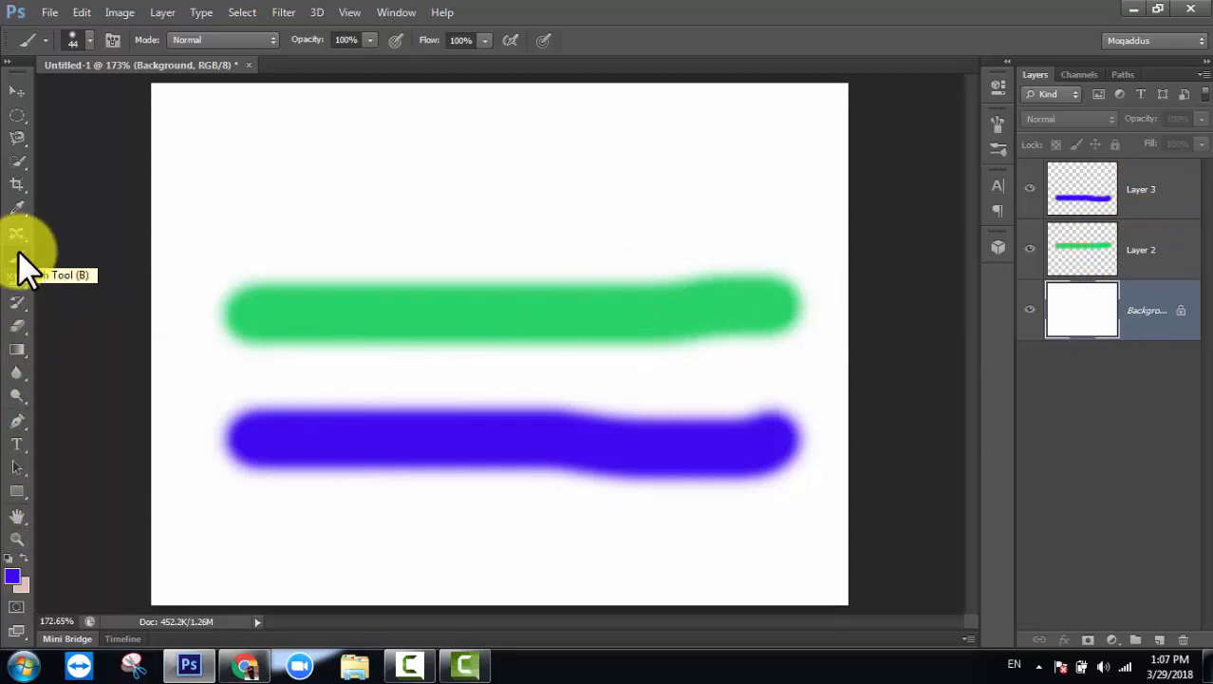
Try a stroke with the Pattern Stamp tool on the Background layer, and undo it
{"action": "left_click", "coordinate": [17, 281]}
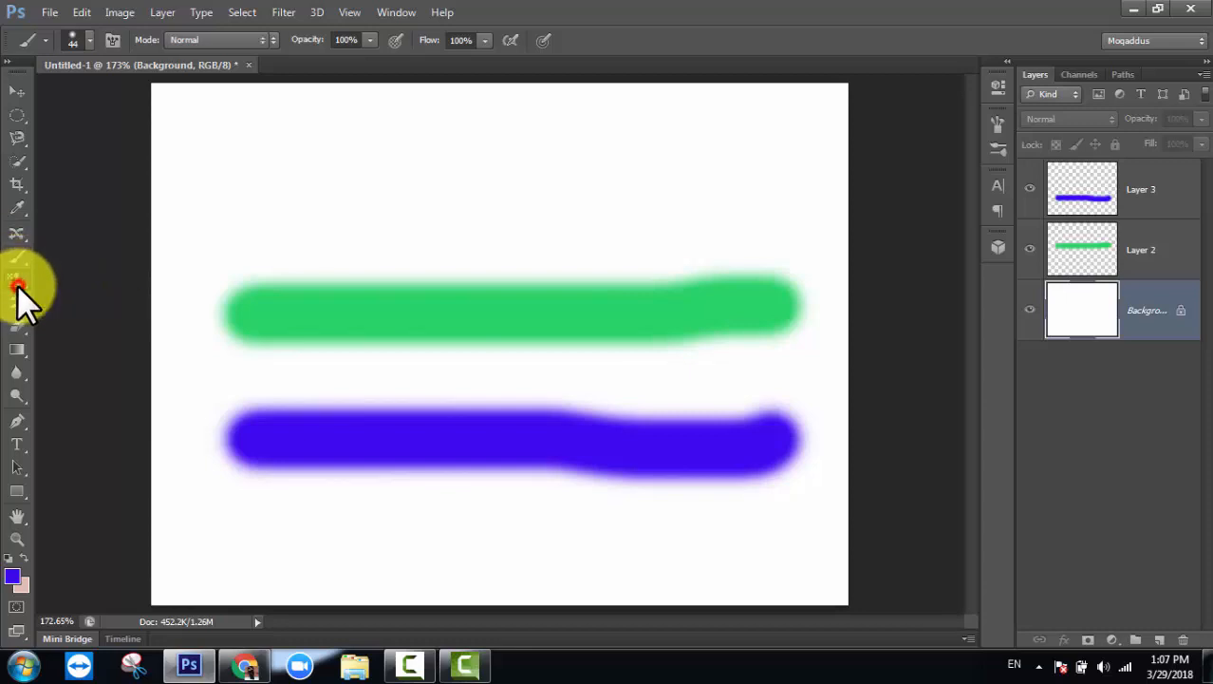
{"action": "left_click", "coordinate": [87, 293]}
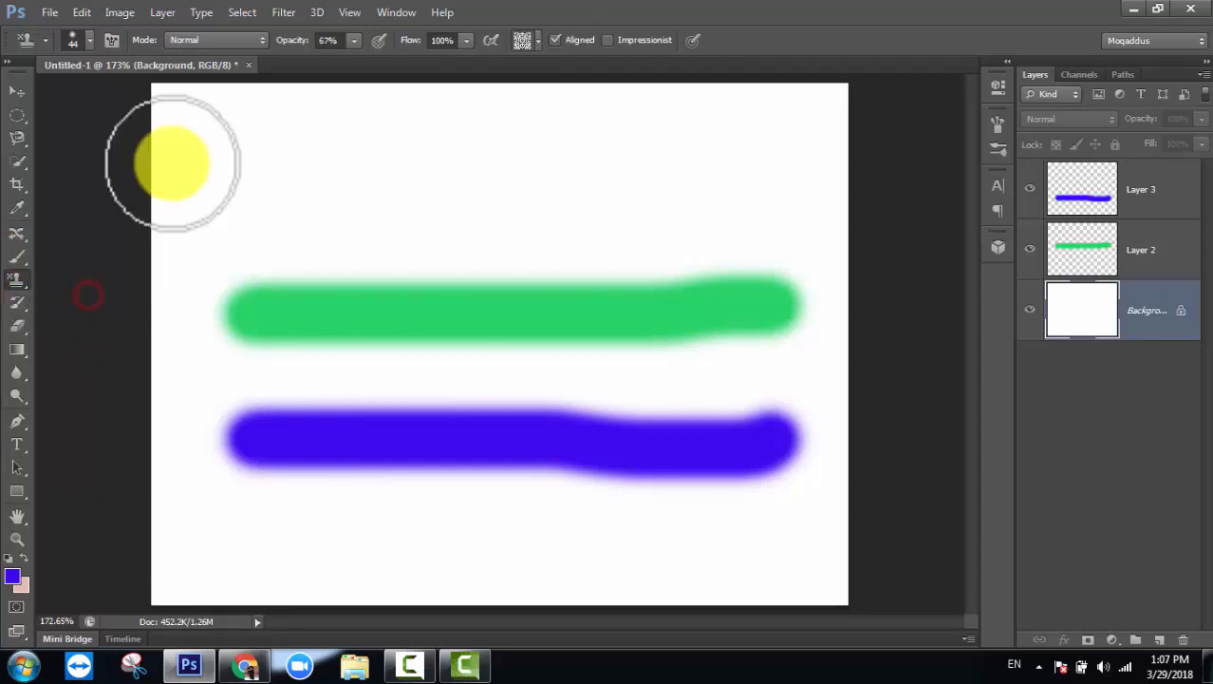
{"action": "left_click", "coordinate": [14, 282]}
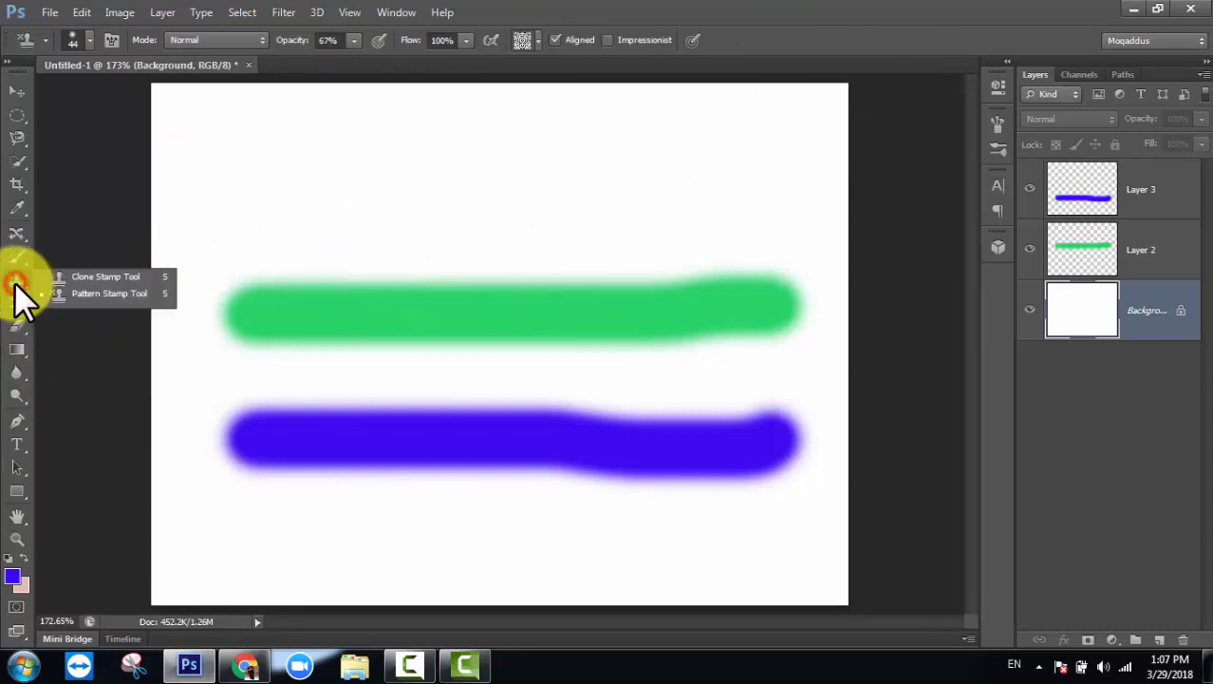
{"action": "left_click", "coordinate": [19, 282]}
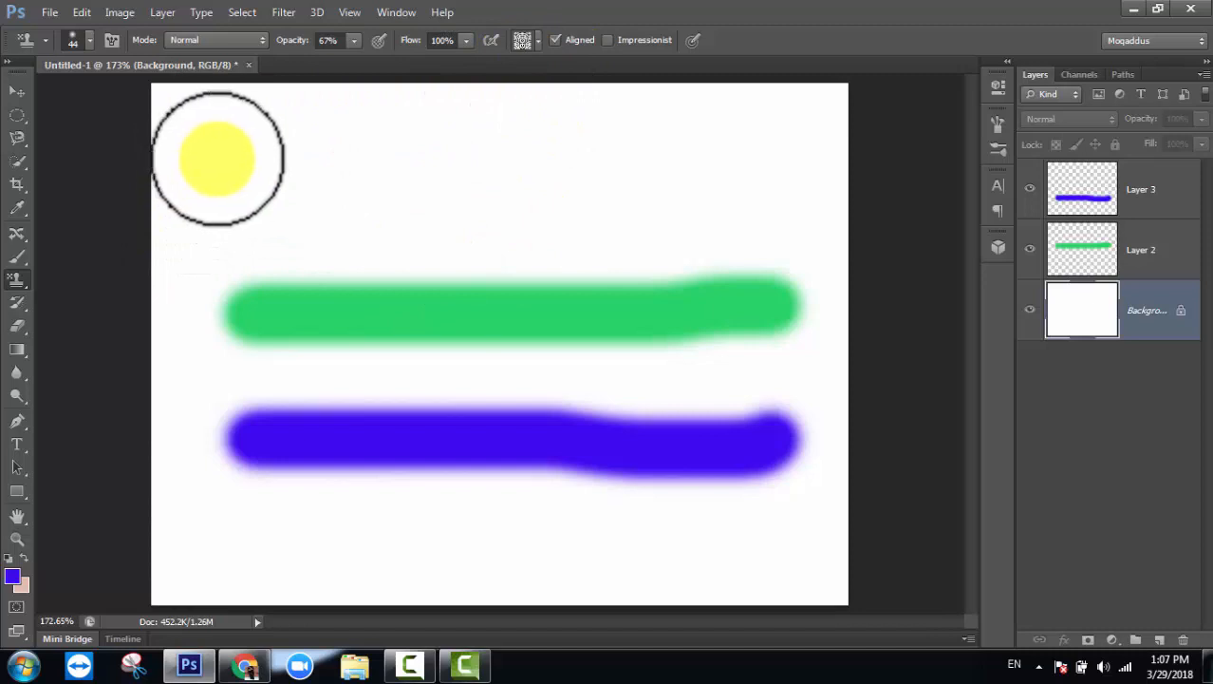
{"action": "mouse_move", "coordinate": [190, 154]}
{"action": "left_mouse_down"}
{"action": "mouse_move", "coordinate": [746, 211]}
{"action": "mouse_move", "coordinate": [14, 303]}
{"action": "mouse_move", "coordinate": [618, 356]}
{"action": "mouse_move", "coordinate": [325, 509]}
{"action": "mouse_move", "coordinate": [54, 574]}
{"action": "mouse_move", "coordinate": [785, 466]}
{"action": "mouse_move", "coordinate": [795, 389]}
{"action": "mouse_move", "coordinate": [257, 428]}
{"action": "mouse_move", "coordinate": [225, 292]}
{"action": "mouse_move", "coordinate": [736, 238]}
{"action": "mouse_move", "coordinate": [813, 314]}
{"action": "mouse_move", "coordinate": [320, 230]}
{"action": "mouse_move", "coordinate": [788, 103]}
{"action": "mouse_move", "coordinate": [839, 239]}
{"action": "mouse_move", "coordinate": [403, 228]}
{"action": "mouse_move", "coordinate": [190, 102]}
{"action": "mouse_move", "coordinate": [352, 415]}
{"action": "mouse_move", "coordinate": [873, 520]}
{"action": "mouse_move", "coordinate": [408, 581]}
{"action": "mouse_move", "coordinate": [190, 474]}
{"action": "mouse_move", "coordinate": [496, 385]}
{"action": "mouse_move", "coordinate": [601, 537]}
{"action": "mouse_move", "coordinate": [437, 354]}
{"action": "mouse_move", "coordinate": [57, 351]}
{"action": "left_mouse_up"}
{"action": "key", "text": "ctrl+z"}
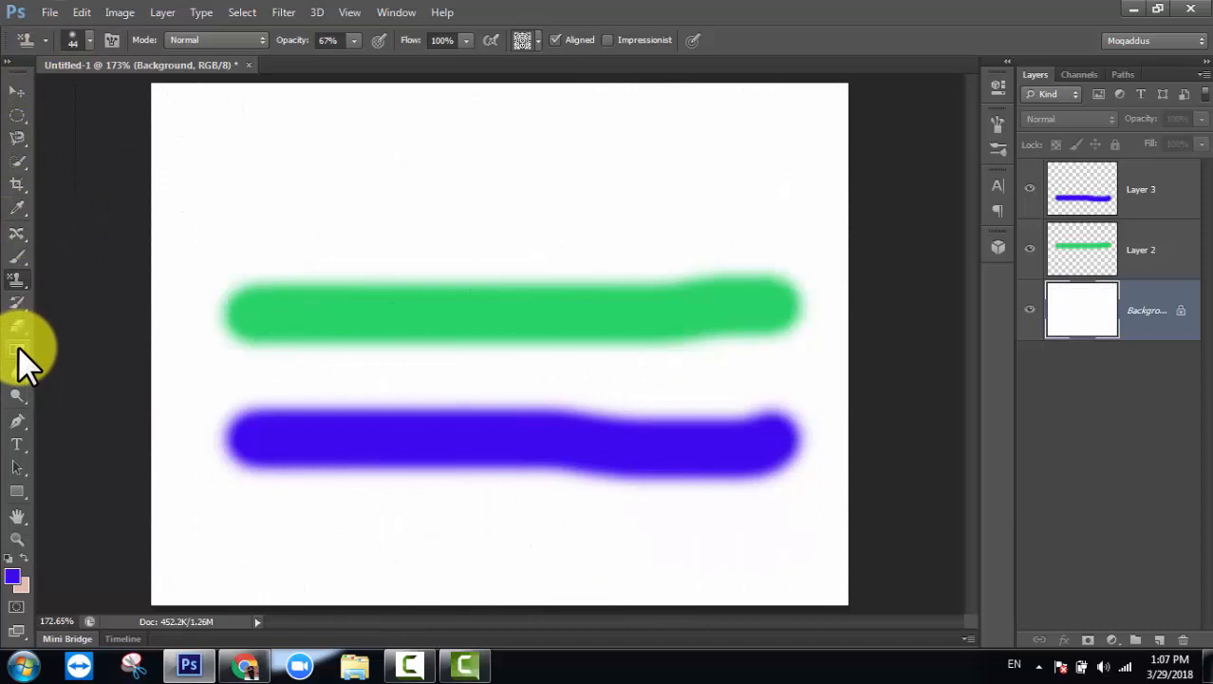
Fill the Background layer with a reversed radial gradient at 58% opacity, running from the upper-left to the lower-right of the canvas
{"action": "left_click", "coordinate": [17, 349]}
{"action": "left_click_drag", "start_coordinate": [207, 143], "coordinate": [783, 581]}
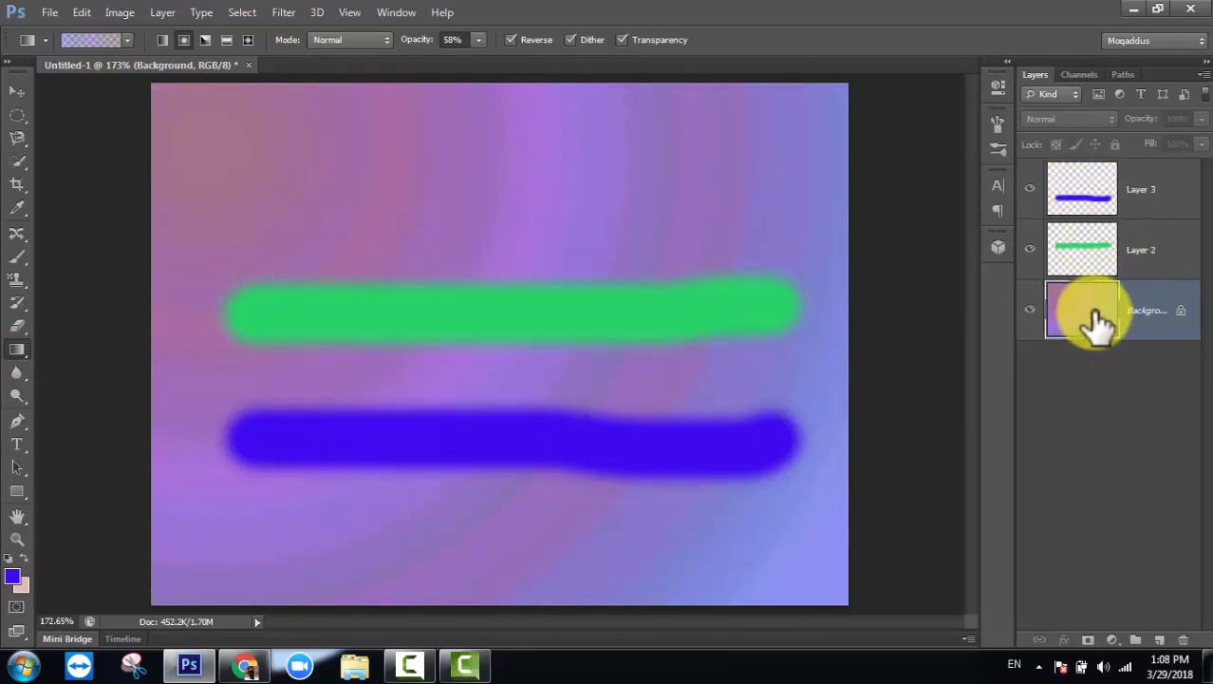
Hide and reshow the green stroke layer, the blue stroke layer and the gradient Background layer one at a time
{"action": "left_click", "coordinate": [1153, 183]}
{"action": "left_click", "coordinate": [1161, 251]}
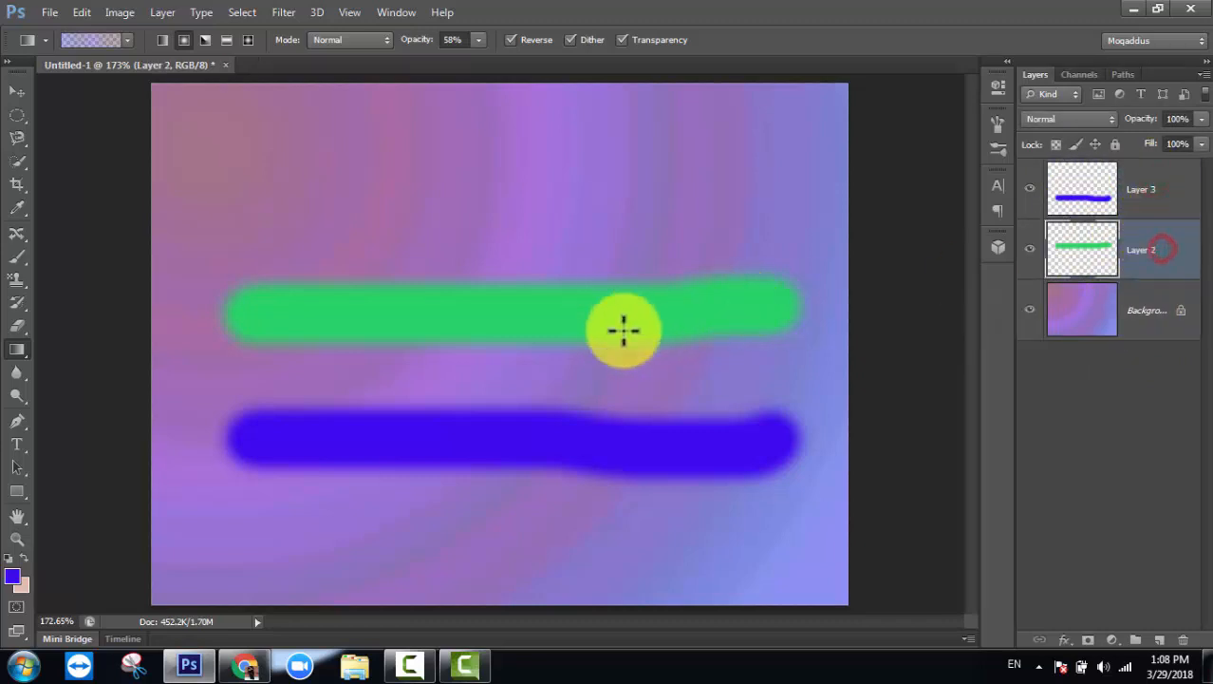
{"action": "left_click", "coordinate": [1033, 250]}
{"action": "left_click", "coordinate": [1033, 249]}
{"action": "left_click", "coordinate": [1029, 189]}
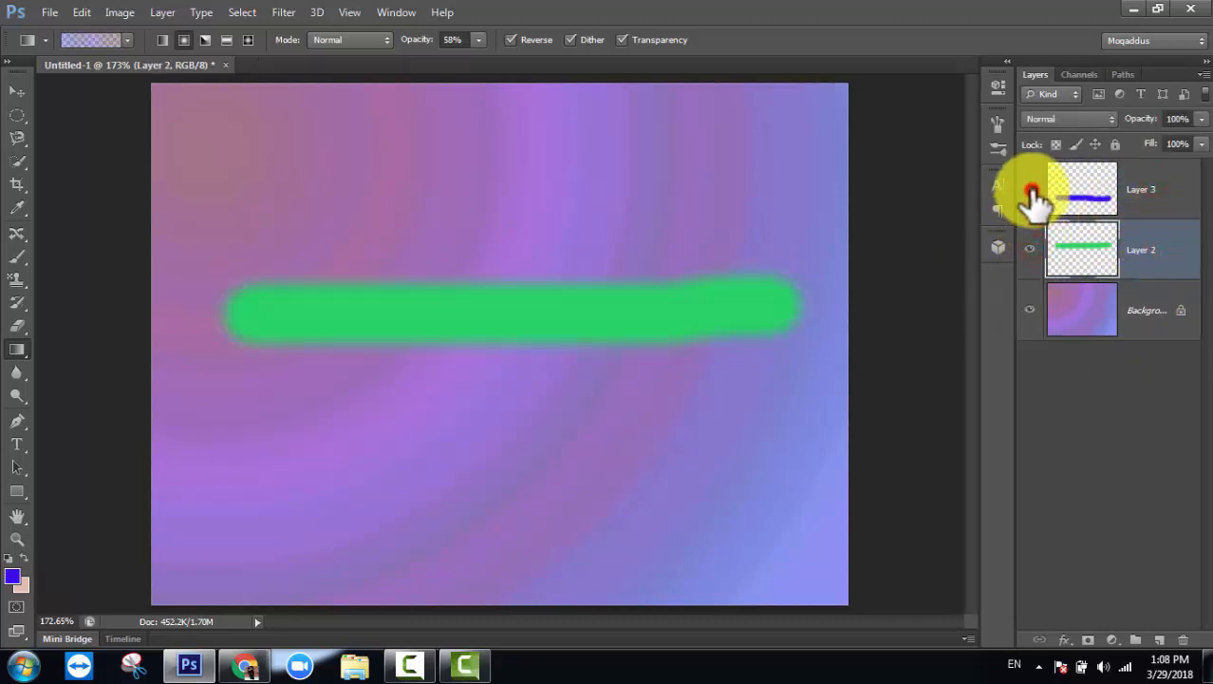
{"action": "left_click", "coordinate": [1029, 189]}
{"action": "left_click", "coordinate": [1033, 310]}
{"action": "left_click", "coordinate": [1033, 311]}
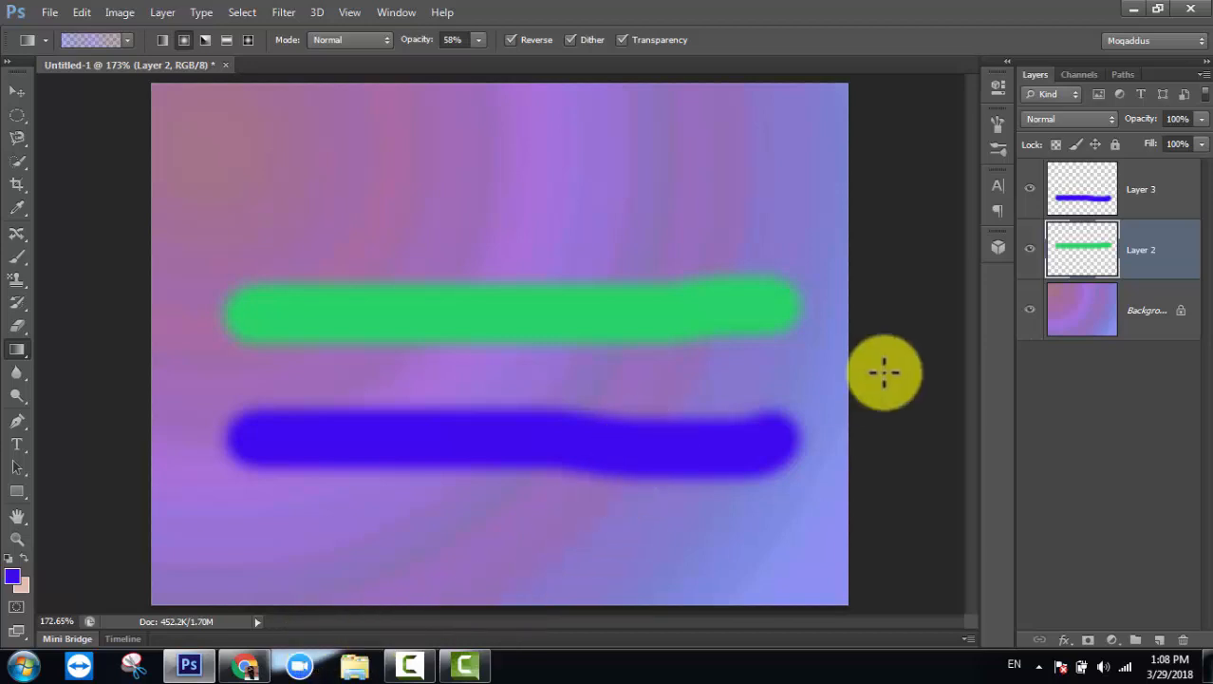
Add a new layer above the blue stroke layer and paint a magenta brush stroke across the canvas above the green stroke
{"action": "left_click", "coordinate": [1149, 185]}
{"action": "left_click", "coordinate": [1154, 637]}
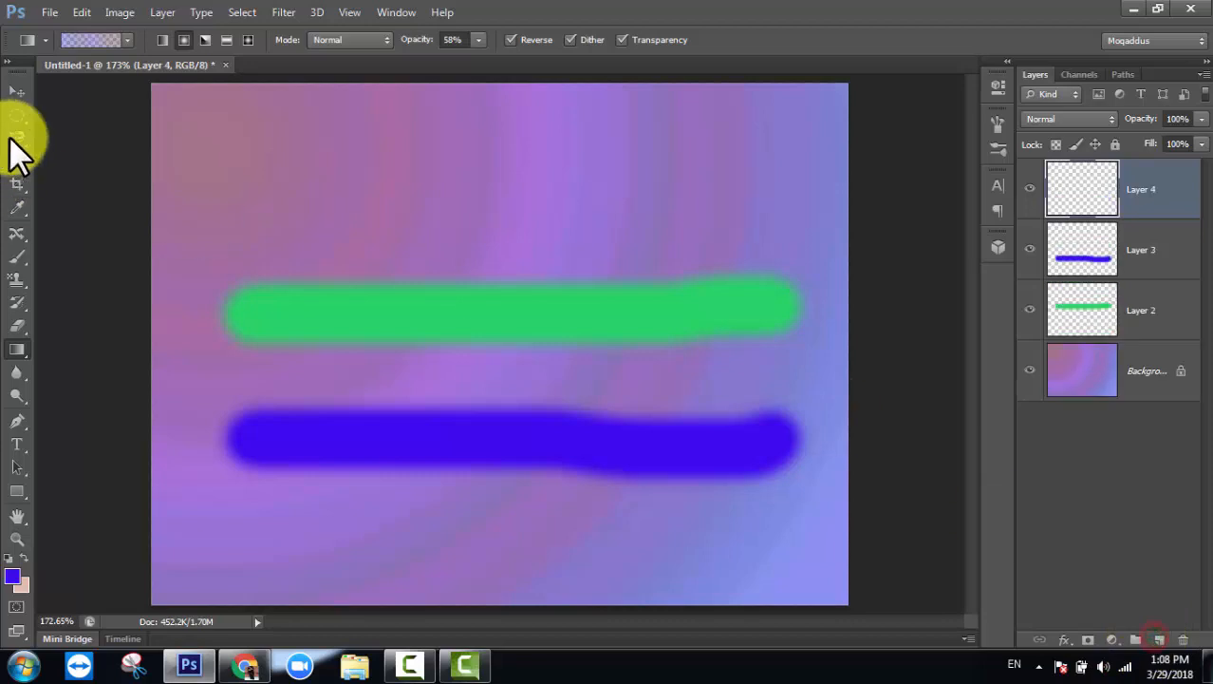
{"action": "left_click", "coordinate": [16, 258]}
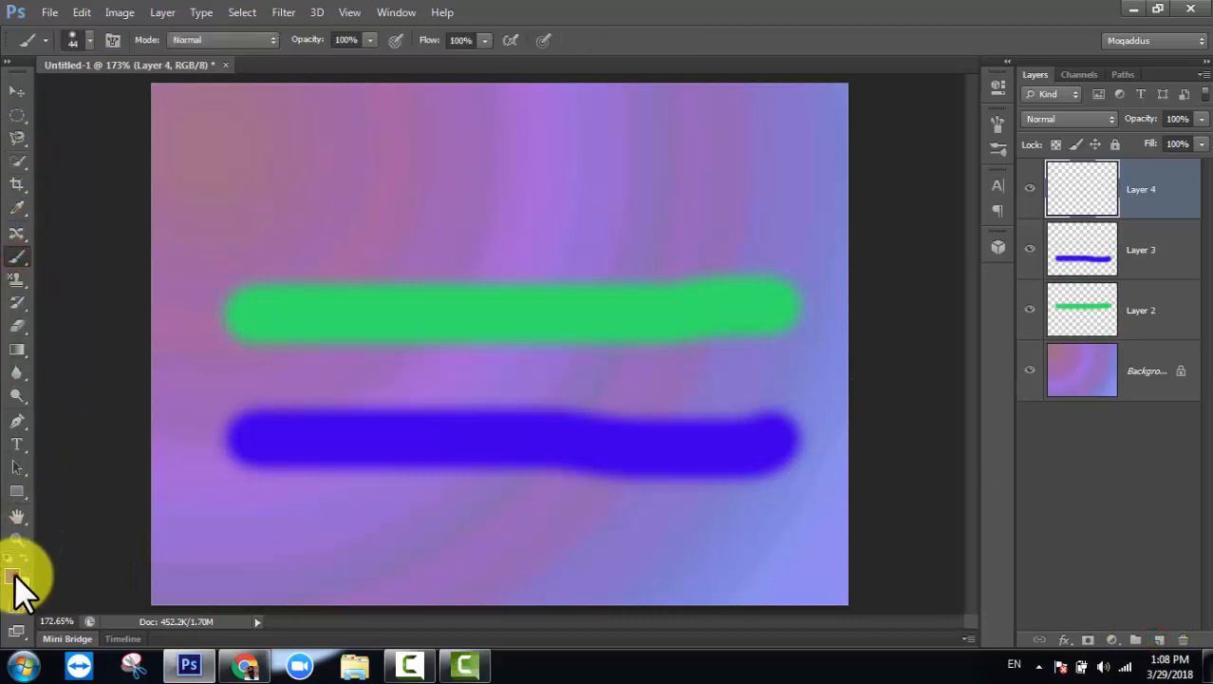
{"action": "left_click", "coordinate": [14, 573]}
{"action": "left_click", "coordinate": [844, 354]}
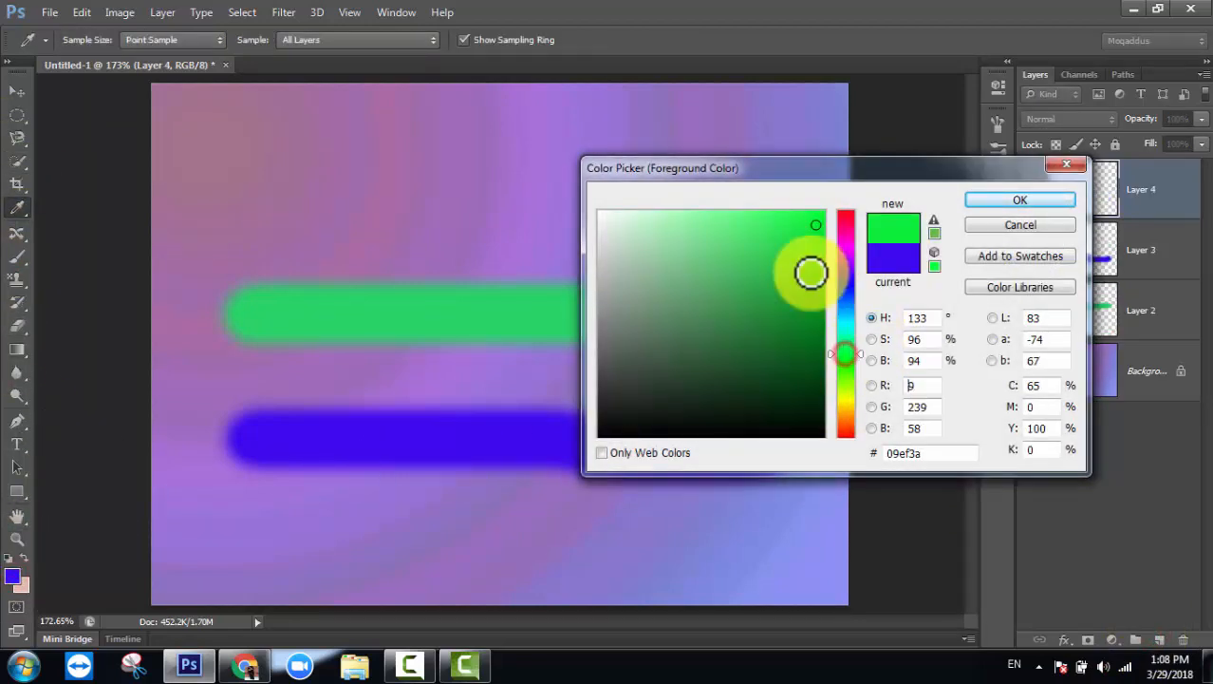
{"action": "left_click_drag", "start_coordinate": [835, 236], "coordinate": [843, 242]}
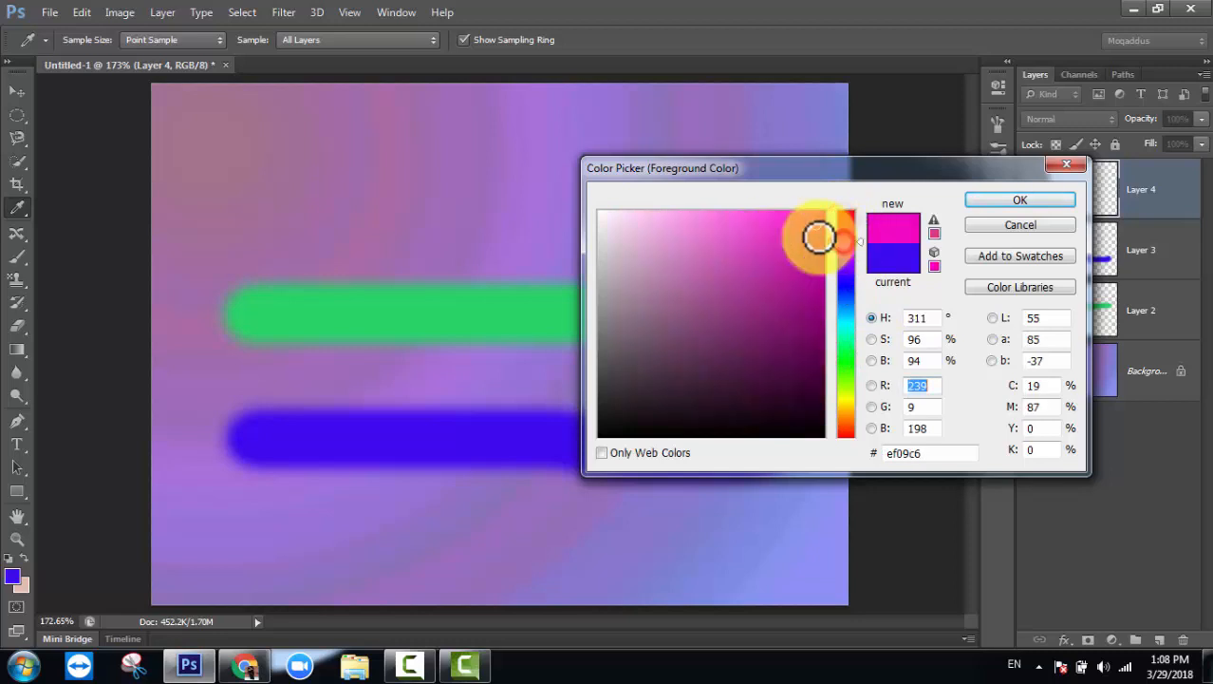
{"action": "left_click", "coordinate": [985, 201]}
{"action": "left_click_drag", "start_coordinate": [245, 190], "coordinate": [786, 190]}
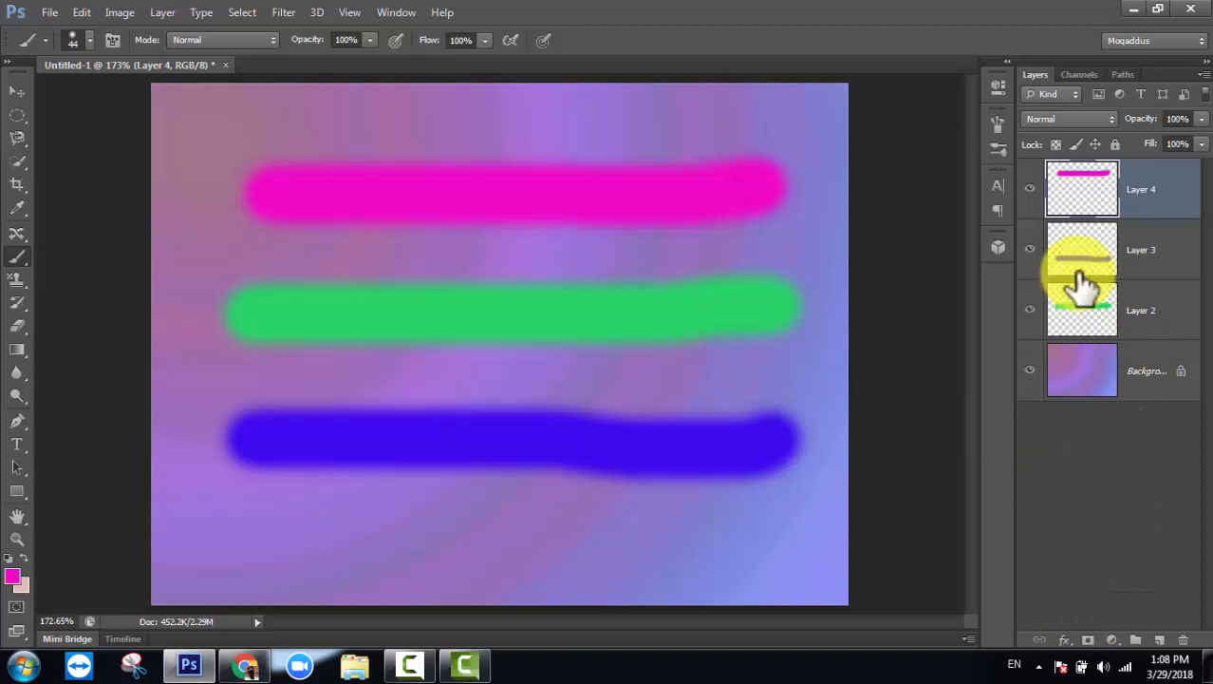
Select the magenta, blue and green stroke layers one after another to show which layer holds each stroke
{"action": "left_click", "coordinate": [1148, 251]}
{"action": "left_click", "coordinate": [1156, 302]}
{"action": "left_click", "coordinate": [1160, 194]}
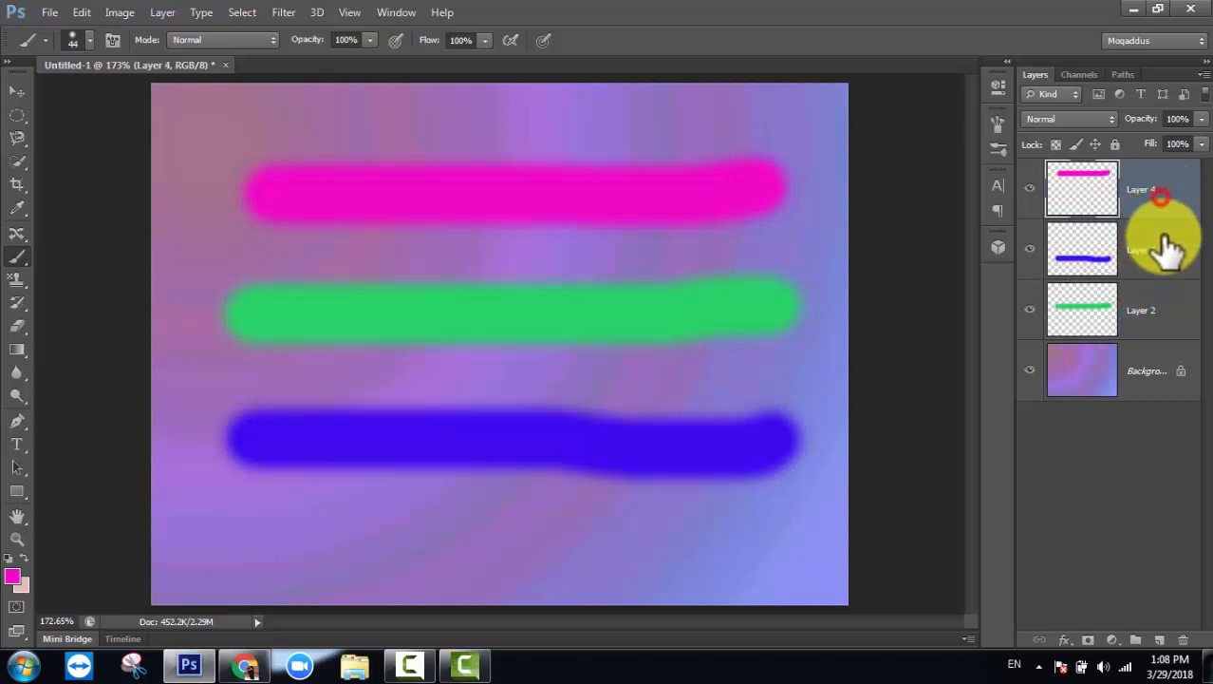
{"action": "left_click", "coordinate": [1164, 251]}
{"action": "left_click", "coordinate": [1160, 195]}
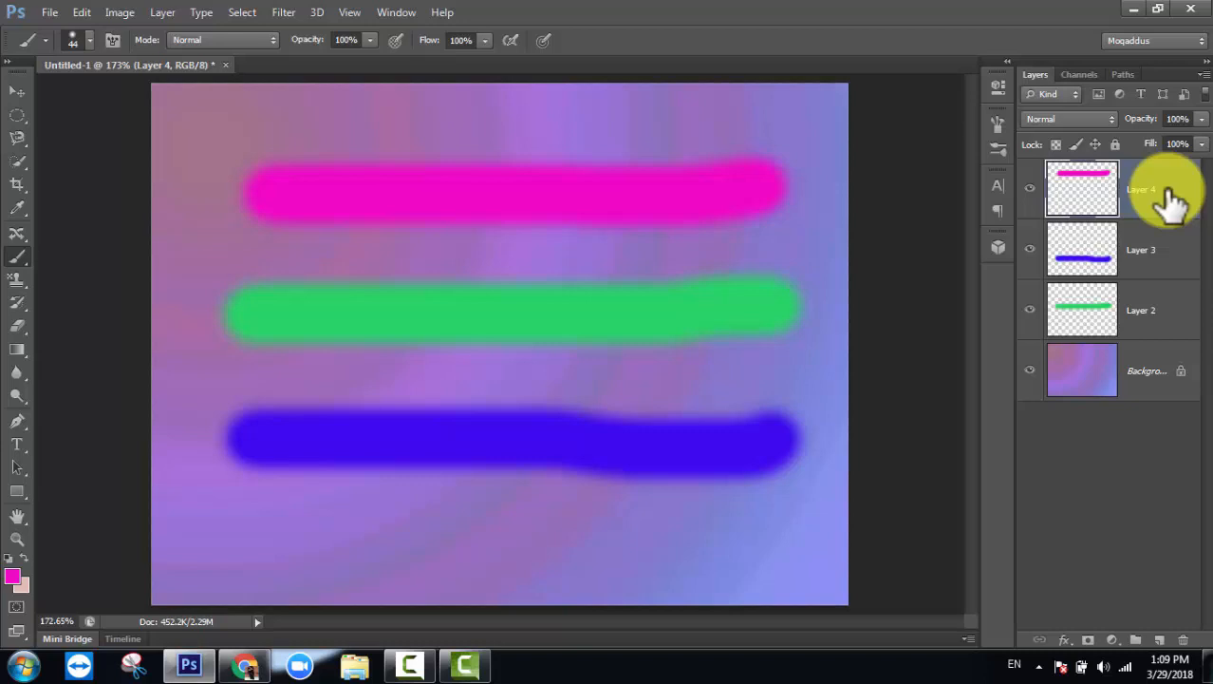
{"action": "left_click", "coordinate": [1167, 250]}
{"action": "left_click", "coordinate": [1173, 306]}
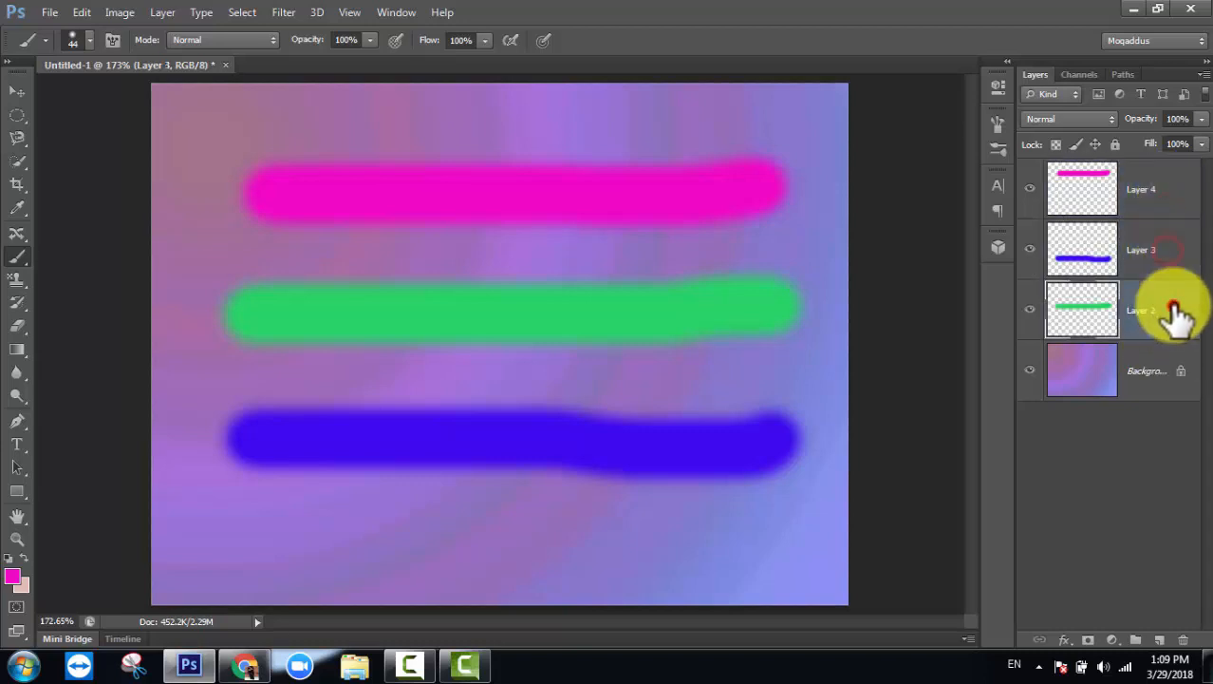
Select Layer 4, Layer 3 and Layer 2 together, group them, and ungroup them again
{"action": "left_click", "coordinate": [1164, 190]}
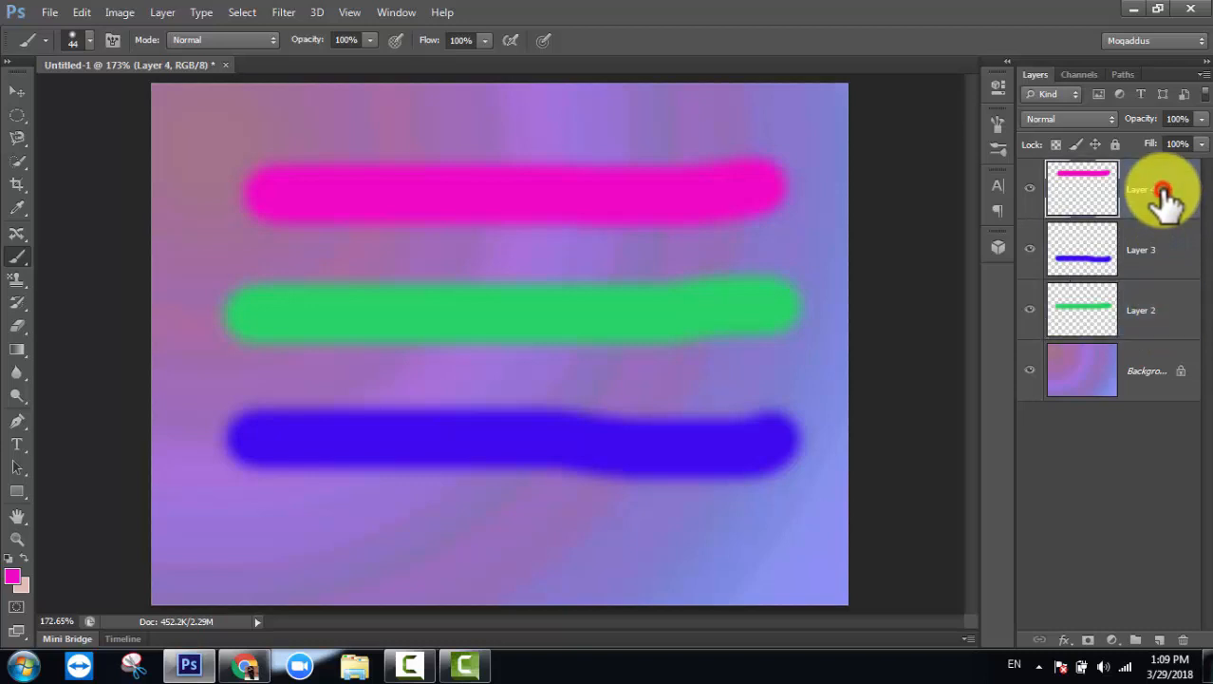
{"action": "left_click", "coordinate": [1163, 250], "text": "shift"}
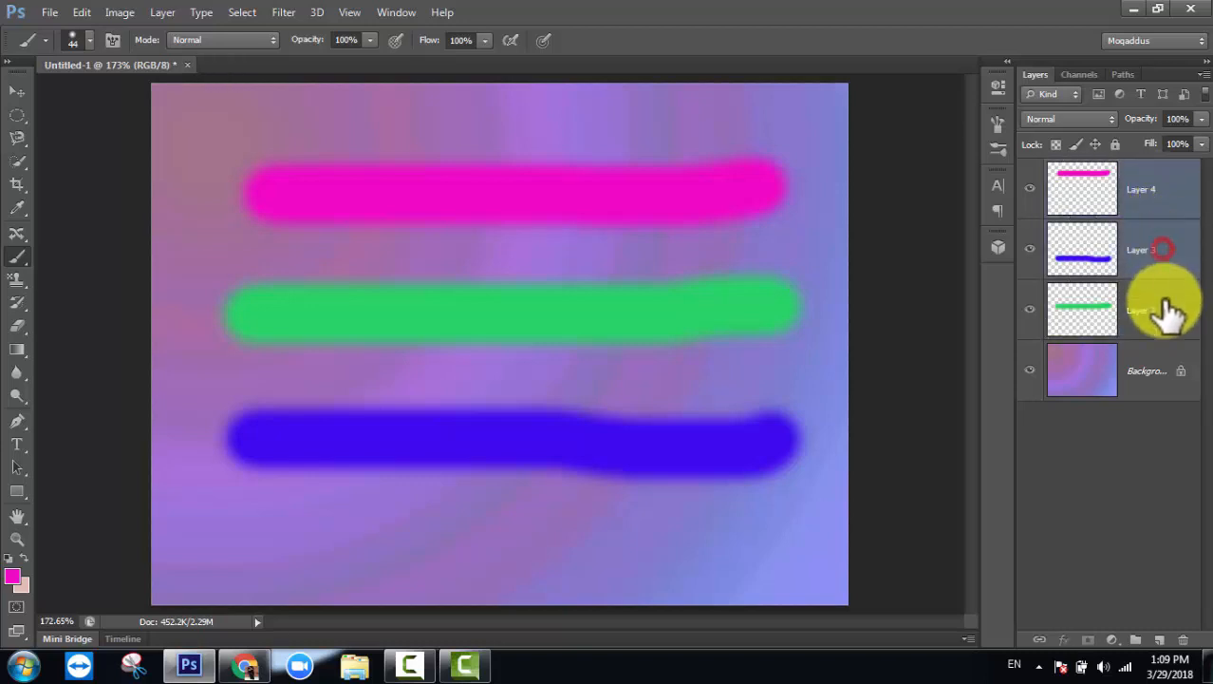
{"action": "left_click", "coordinate": [1171, 309], "text": "shift"}
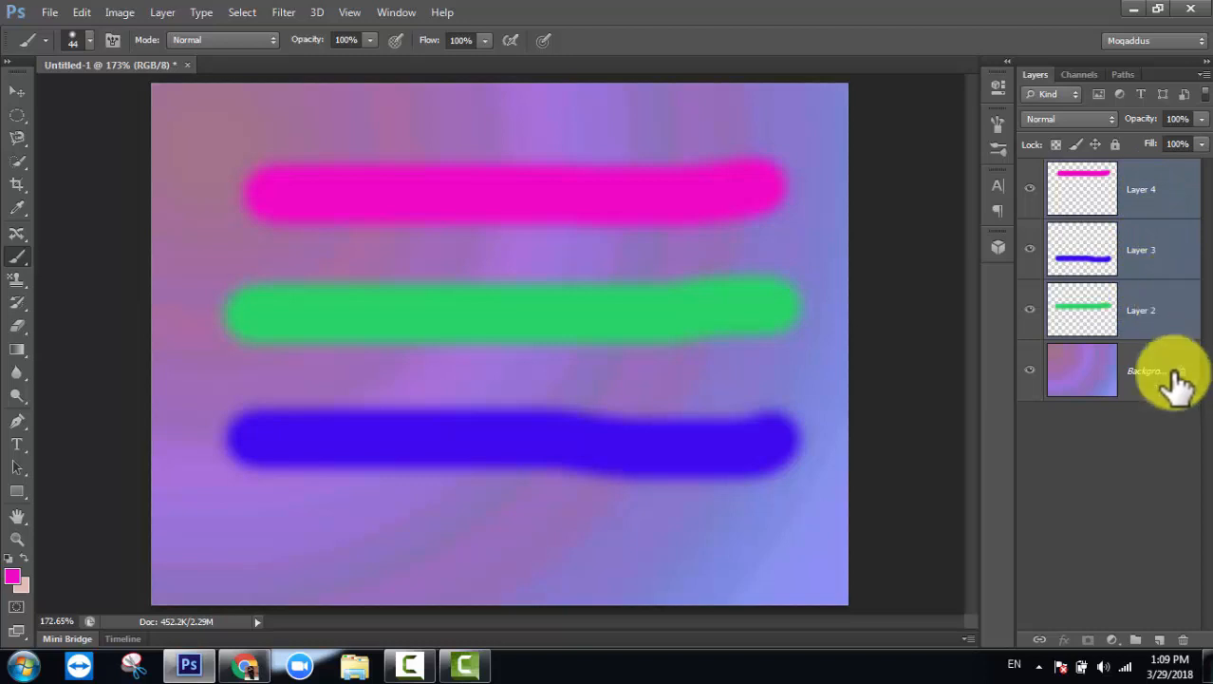
{"action": "left_click_drag", "start_coordinate": [1158, 328], "coordinate": [1132, 640]}
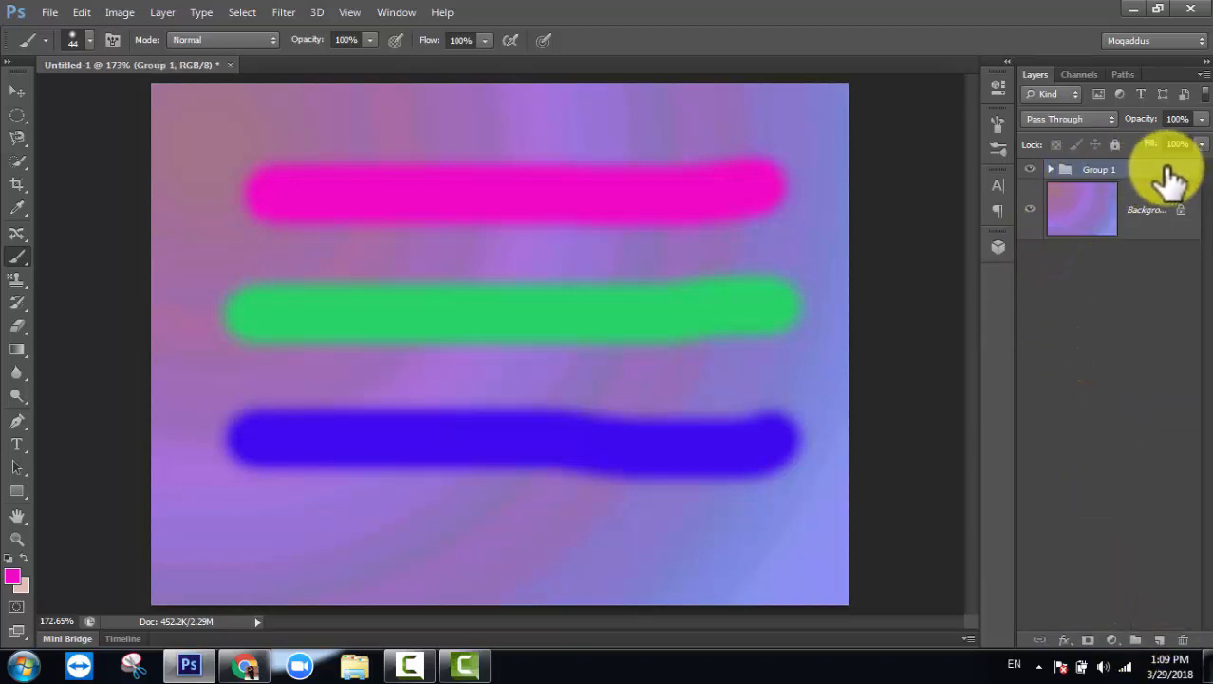
{"action": "key", "text": "ctrl+shift+g"}
{"action": "left_click", "coordinate": [1114, 462]}
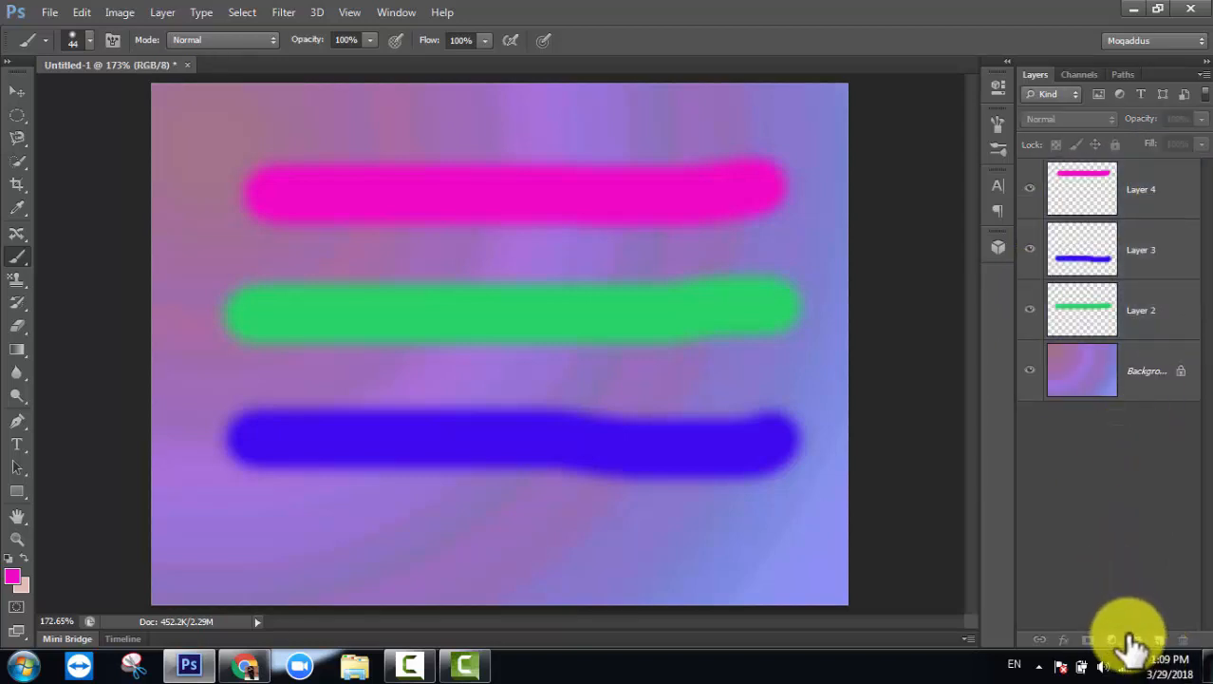
Create an empty layer group, move the magenta, blue and green stroke layers into it, and collapse the group
{"action": "left_click", "coordinate": [1135, 639]}
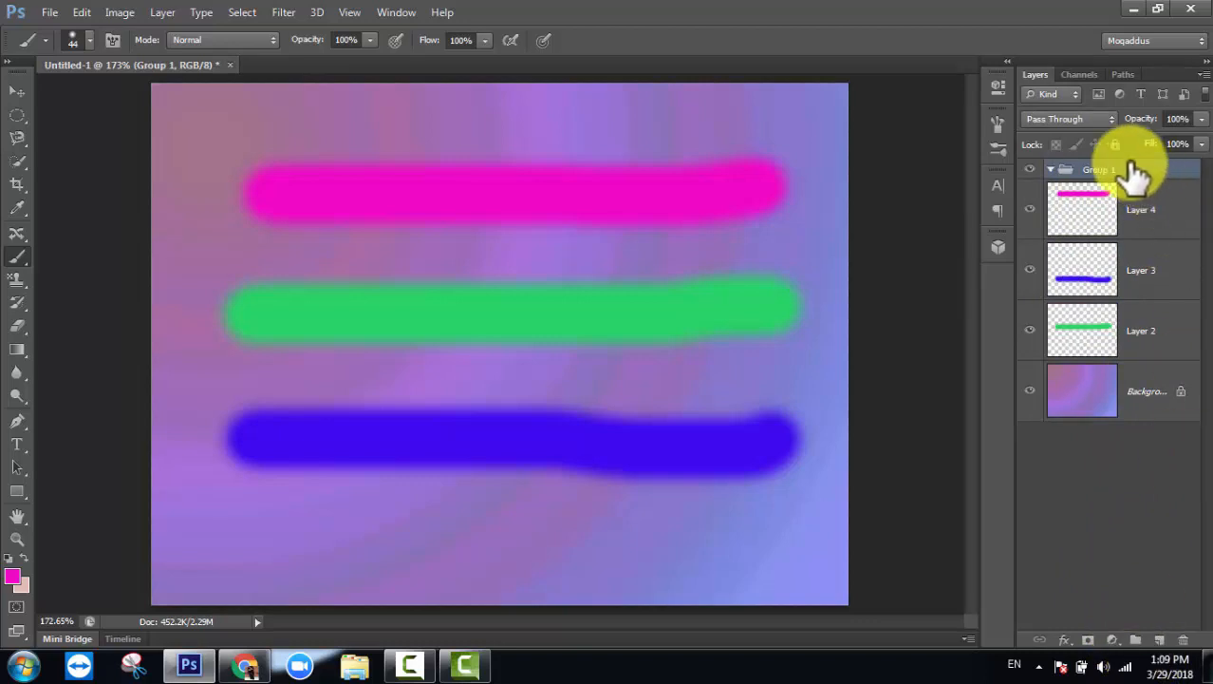
{"action": "left_click_drag", "start_coordinate": [1130, 223], "coordinate": [1150, 197]}
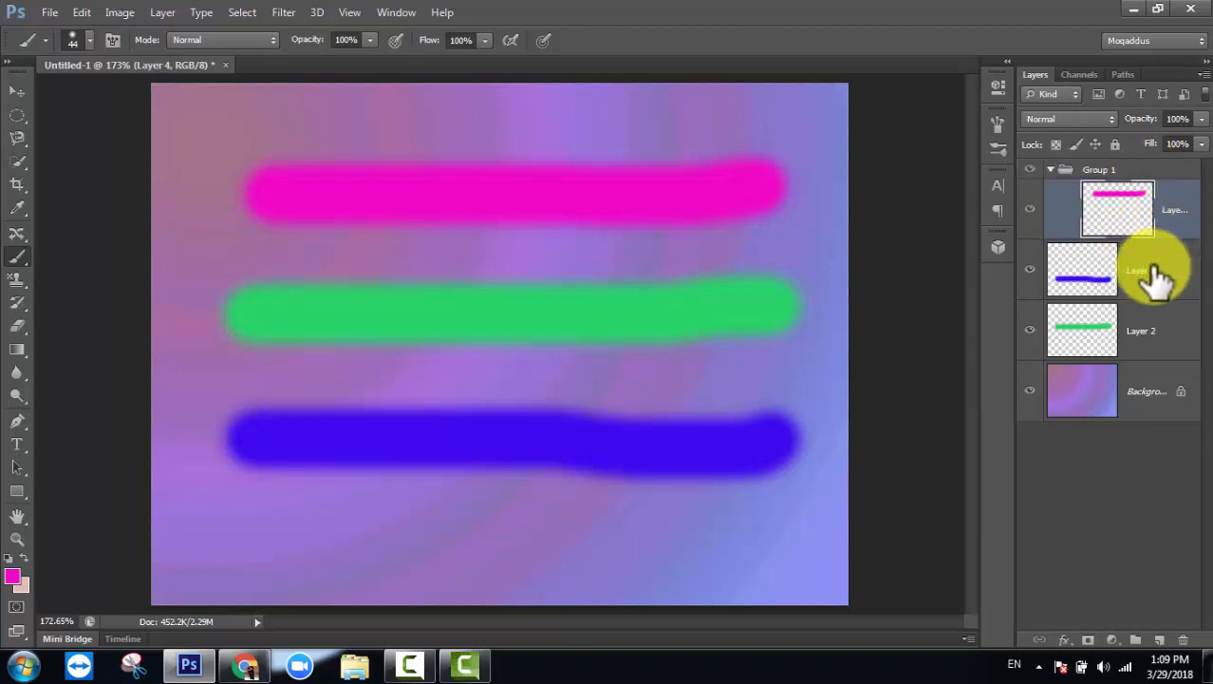
{"action": "left_click_drag", "start_coordinate": [1159, 271], "coordinate": [1150, 168]}
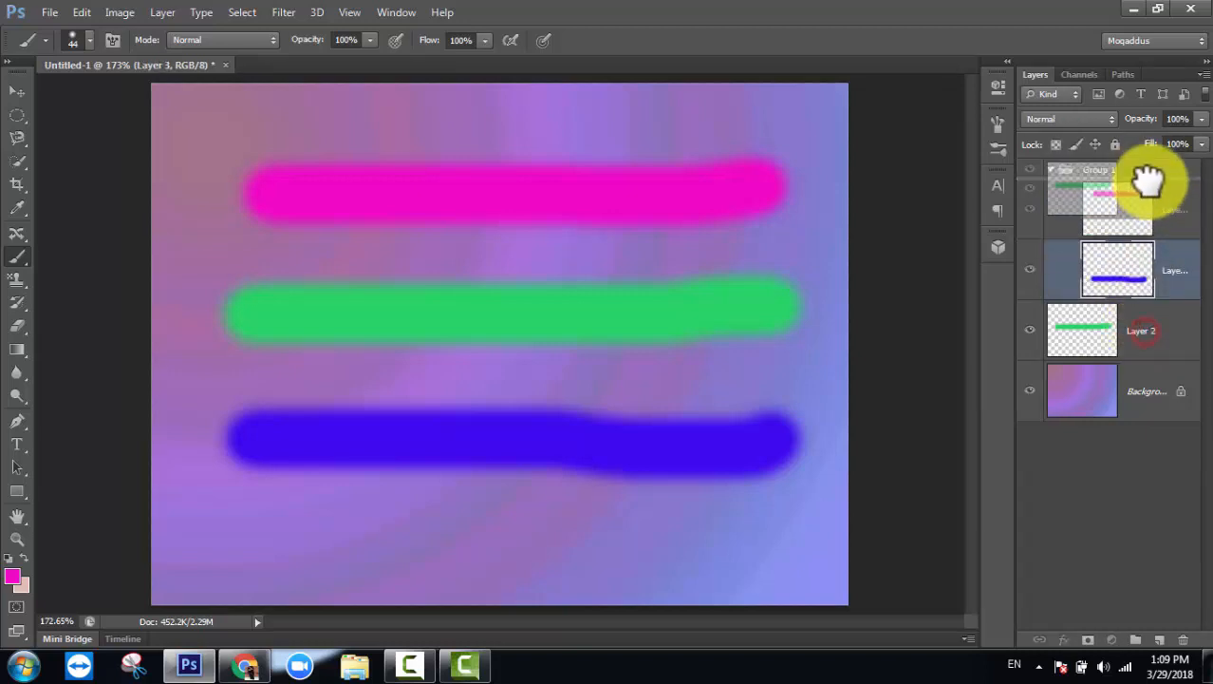
{"action": "left_click", "coordinate": [1052, 170]}
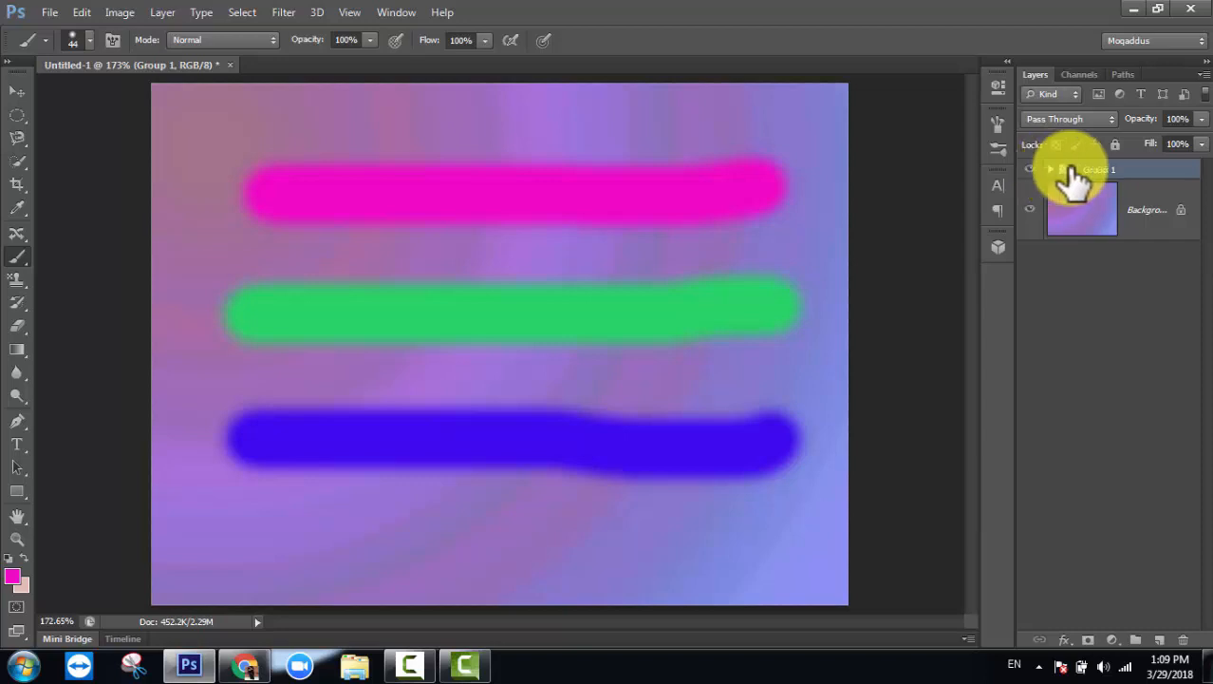
Expand the group, and hide and reshow the blue, green and magenta stroke layers inside it one at a time
{"action": "left_click", "coordinate": [1052, 169]}
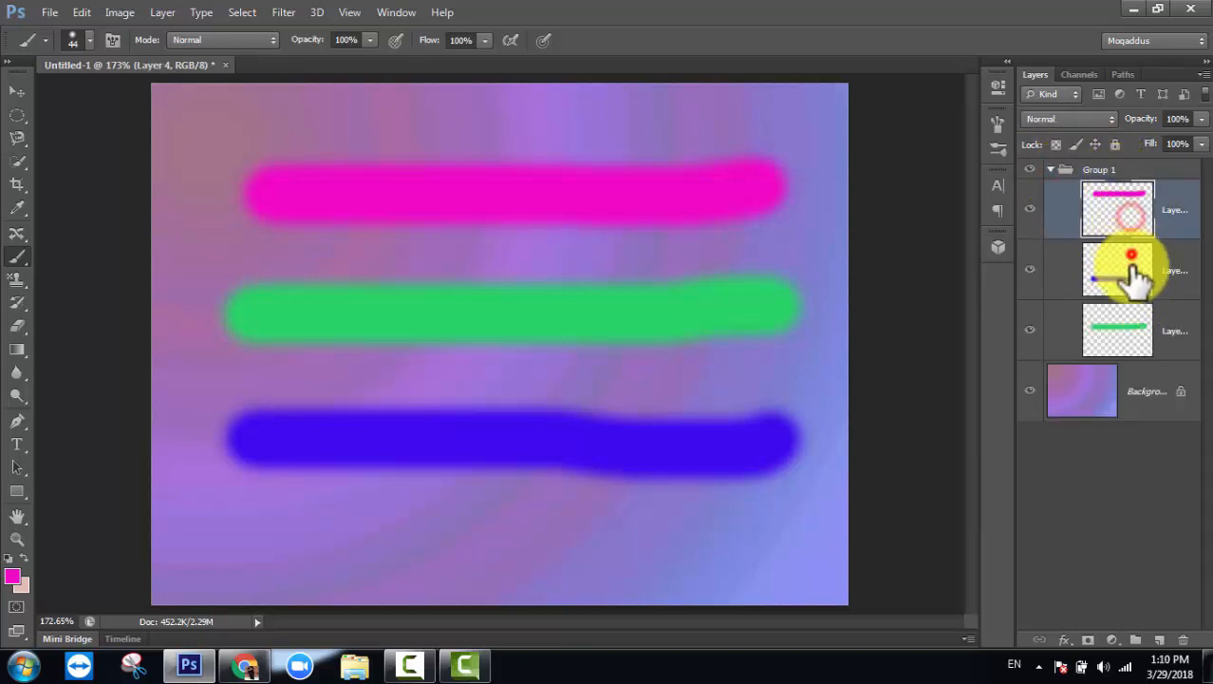
{"action": "left_click", "coordinate": [1113, 328]}
{"action": "left_click", "coordinate": [1027, 272]}
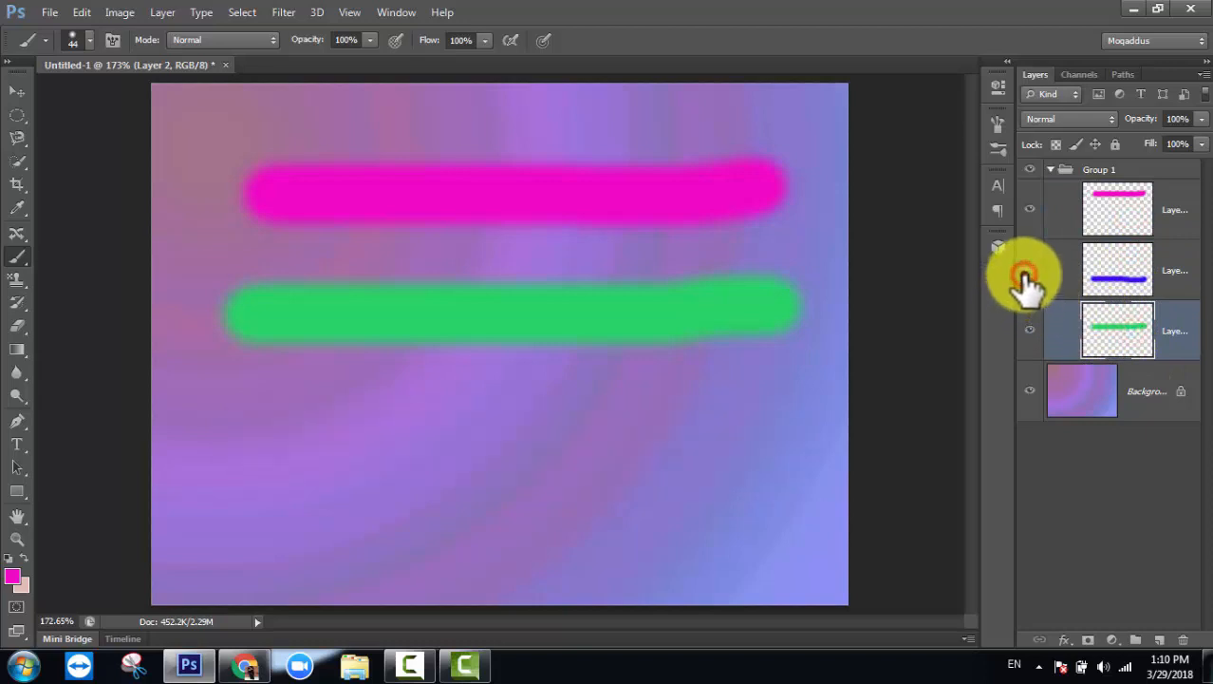
{"action": "left_click", "coordinate": [1027, 272]}
{"action": "left_click", "coordinate": [1030, 329]}
{"action": "left_click", "coordinate": [1030, 331]}
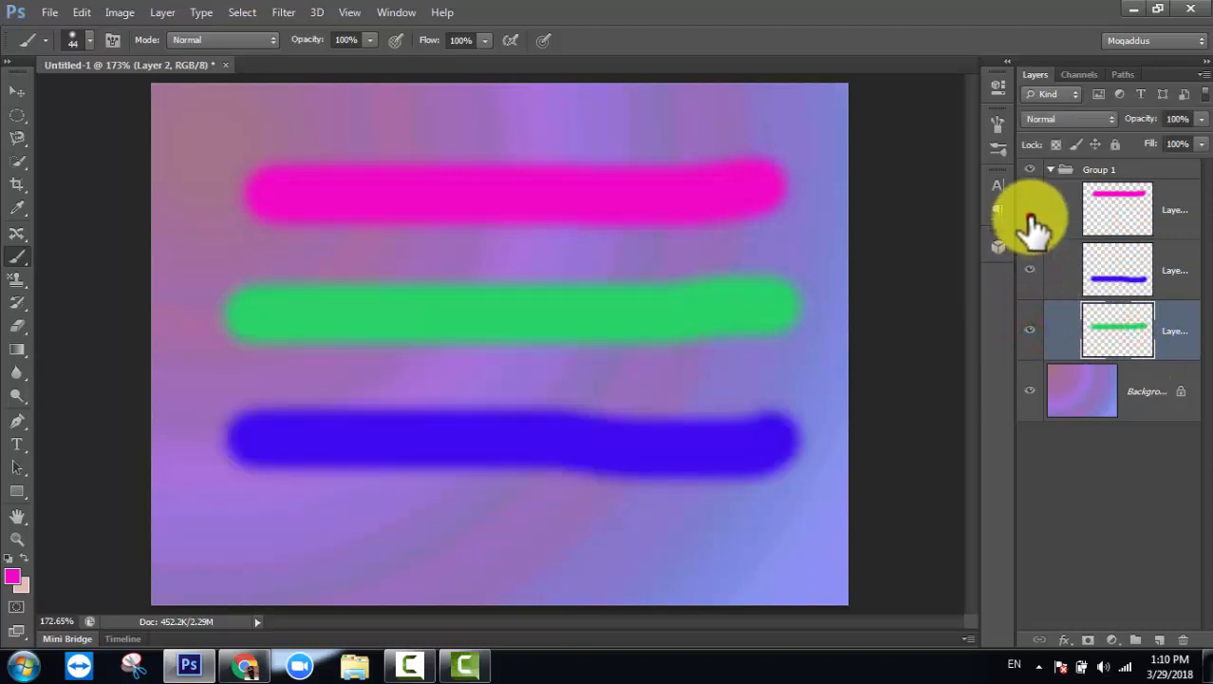
{"action": "left_click", "coordinate": [1030, 209]}
{"action": "left_click", "coordinate": [1030, 209]}
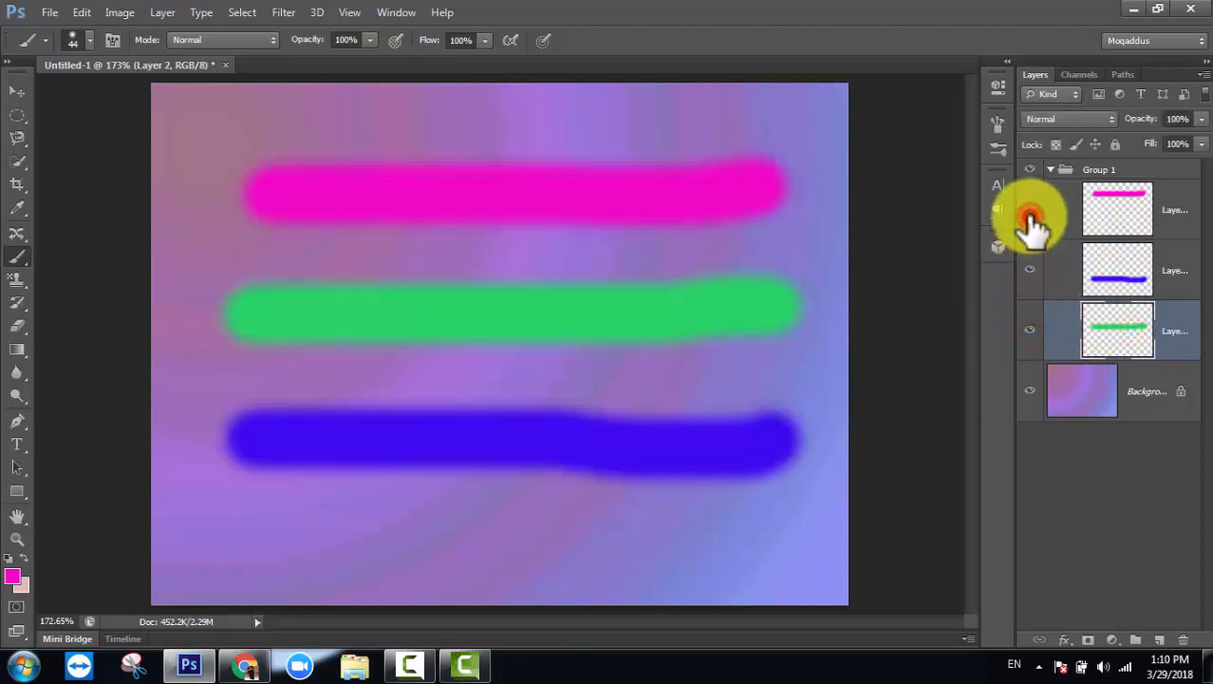
Collapse the group and rename it as Brush Tool, and hide and reshow the whole group
{"action": "left_click", "coordinate": [1050, 171]}
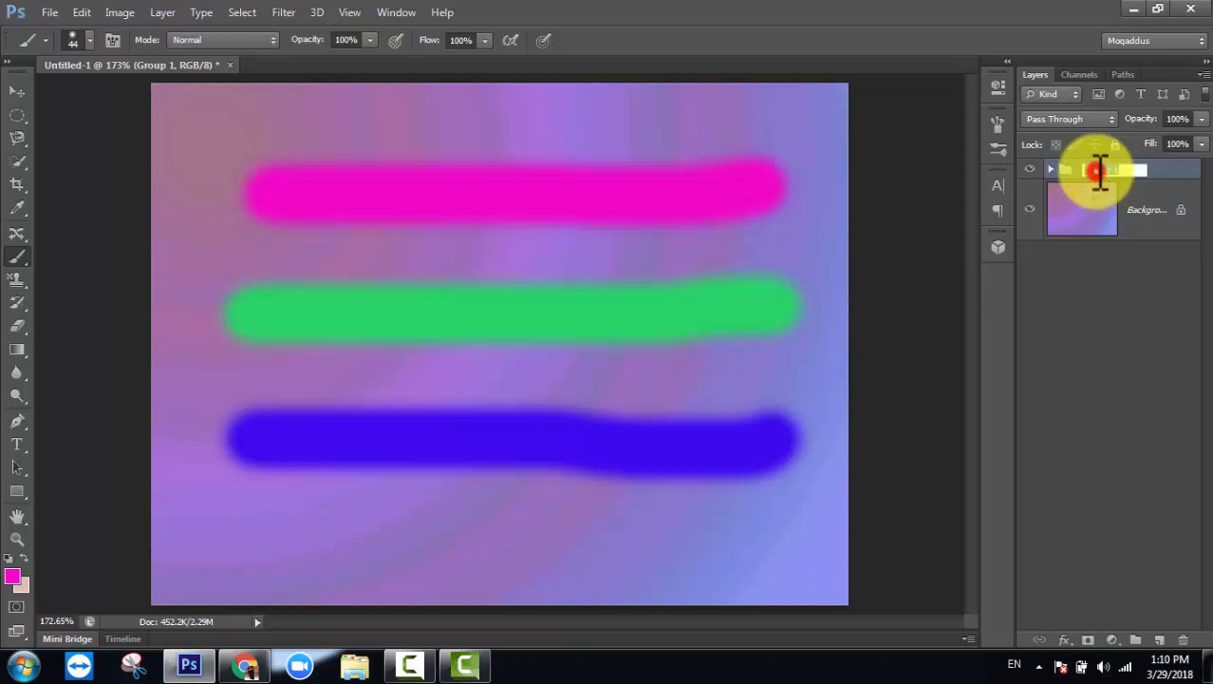
{"action": "double_click", "coordinate": [1099, 171]}
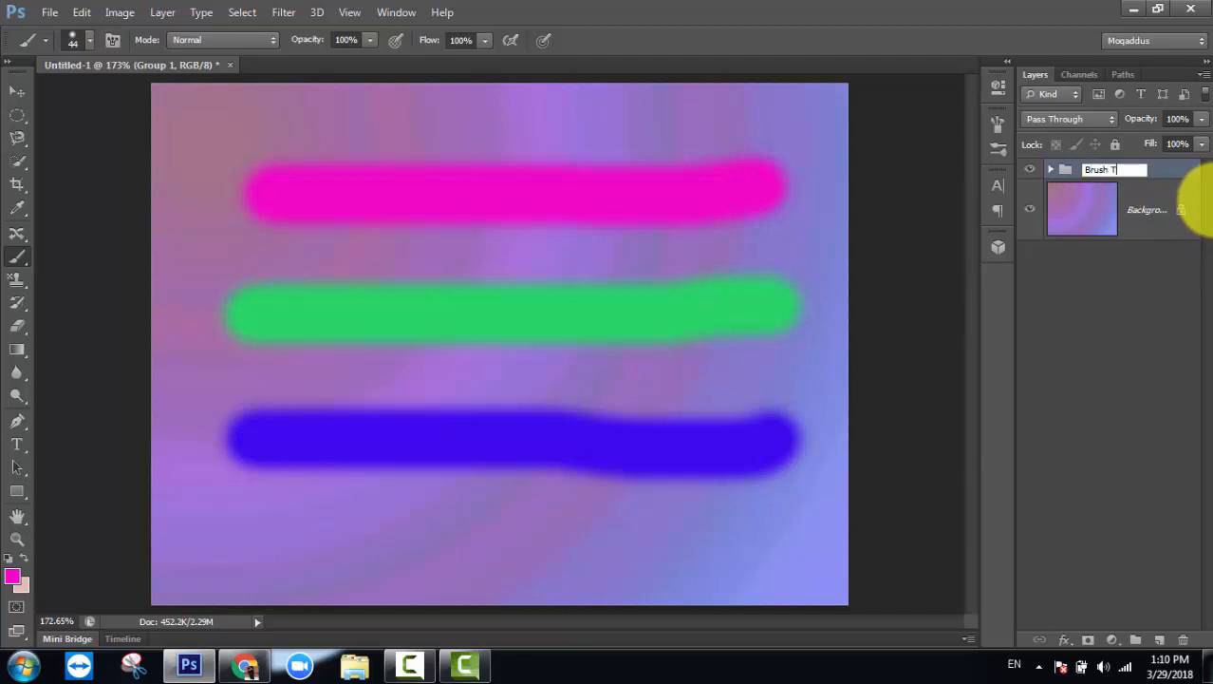
{"action": "left_click", "coordinate": [1058, 304]}
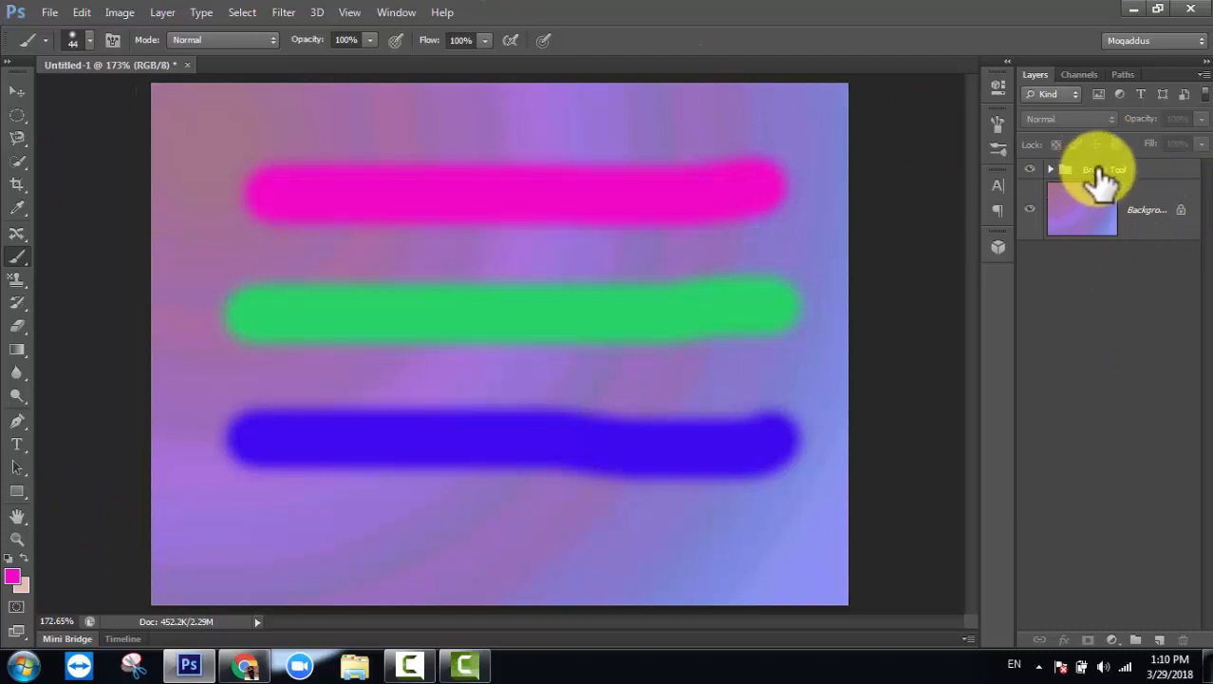
{"action": "left_click", "coordinate": [1033, 171]}
{"action": "left_click", "coordinate": [1033, 171]}
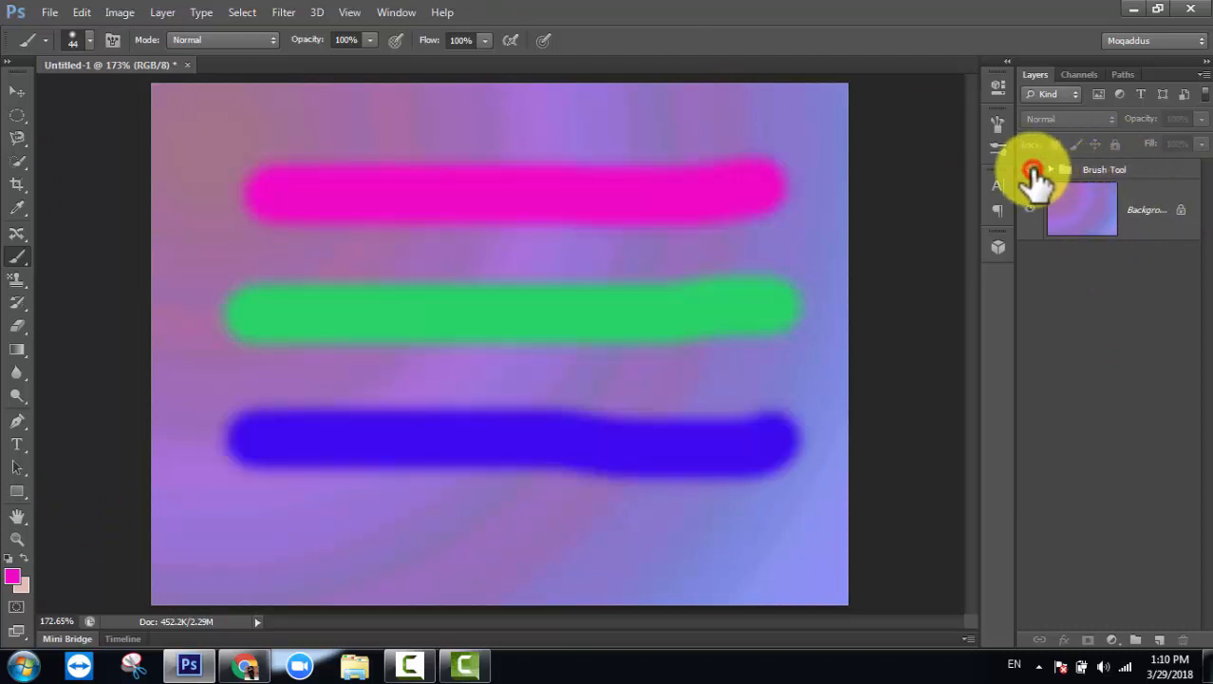
Try a Drop Shadow and a red Color Overlay on the Brush Tool group, and cancel the layer style changes
{"action": "double_click", "coordinate": [1188, 174]}
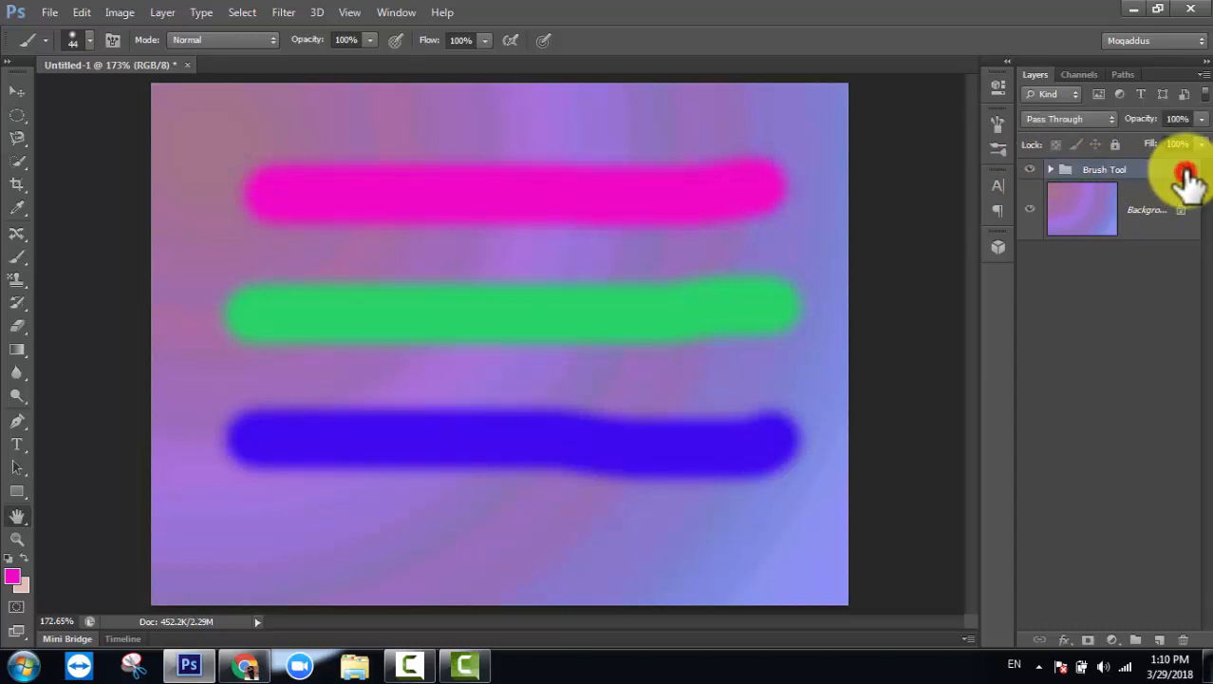
{"action": "left_click", "coordinate": [727, 393]}
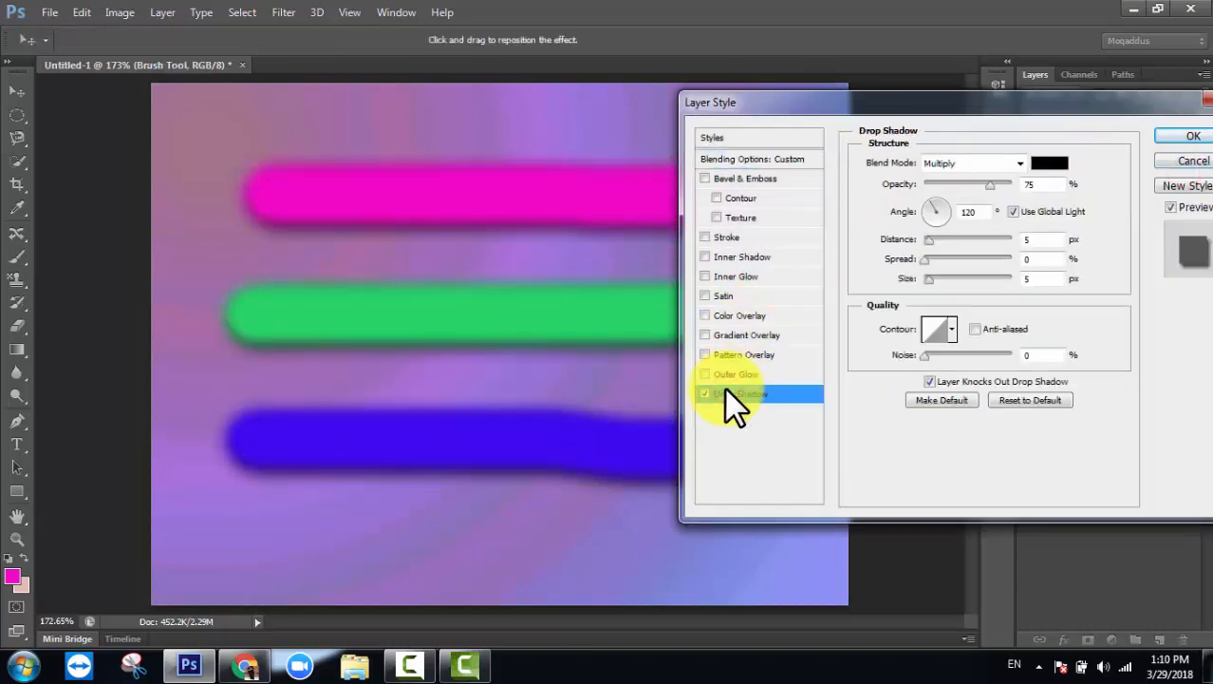
{"action": "left_click", "coordinate": [726, 315]}
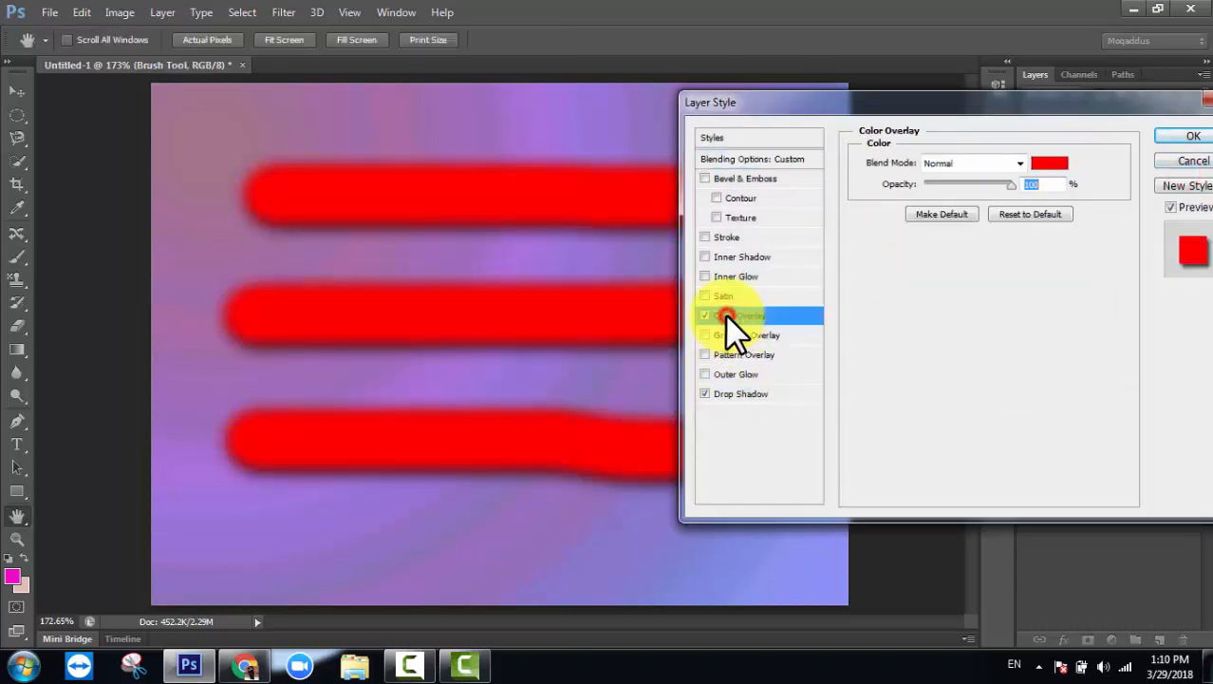
{"action": "left_click", "coordinate": [1160, 161]}
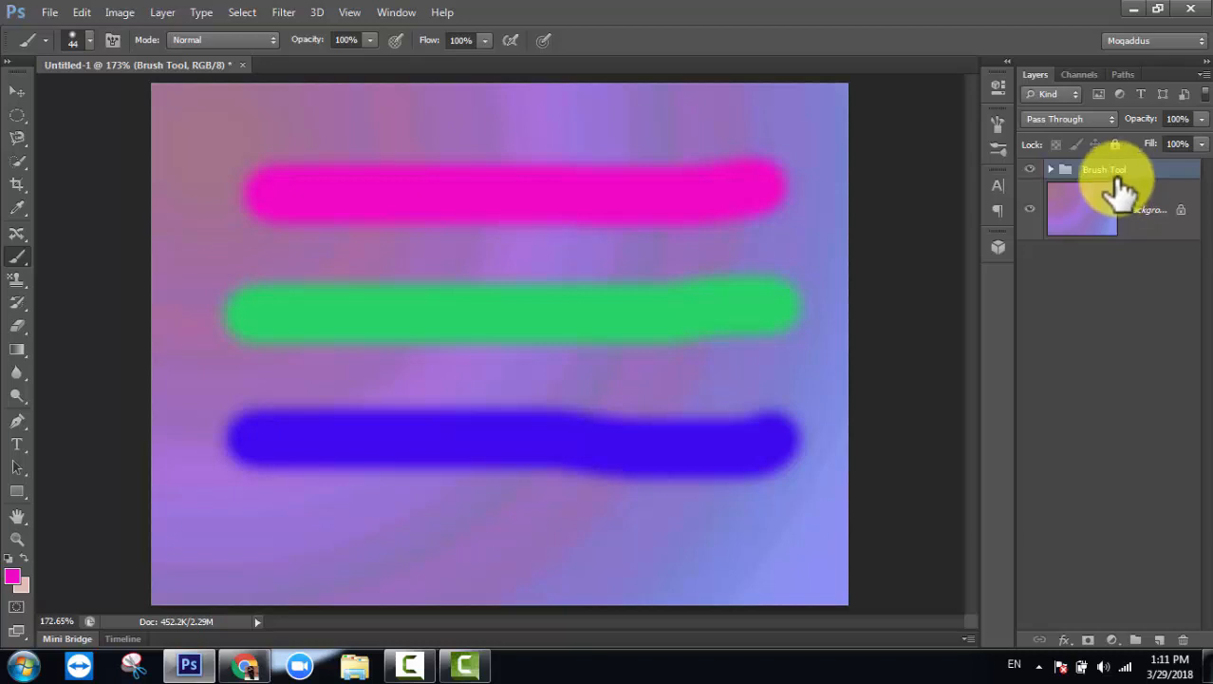
{"action": "double_click", "coordinate": [1168, 174]}
{"action": "left_click", "coordinate": [1194, 163]}
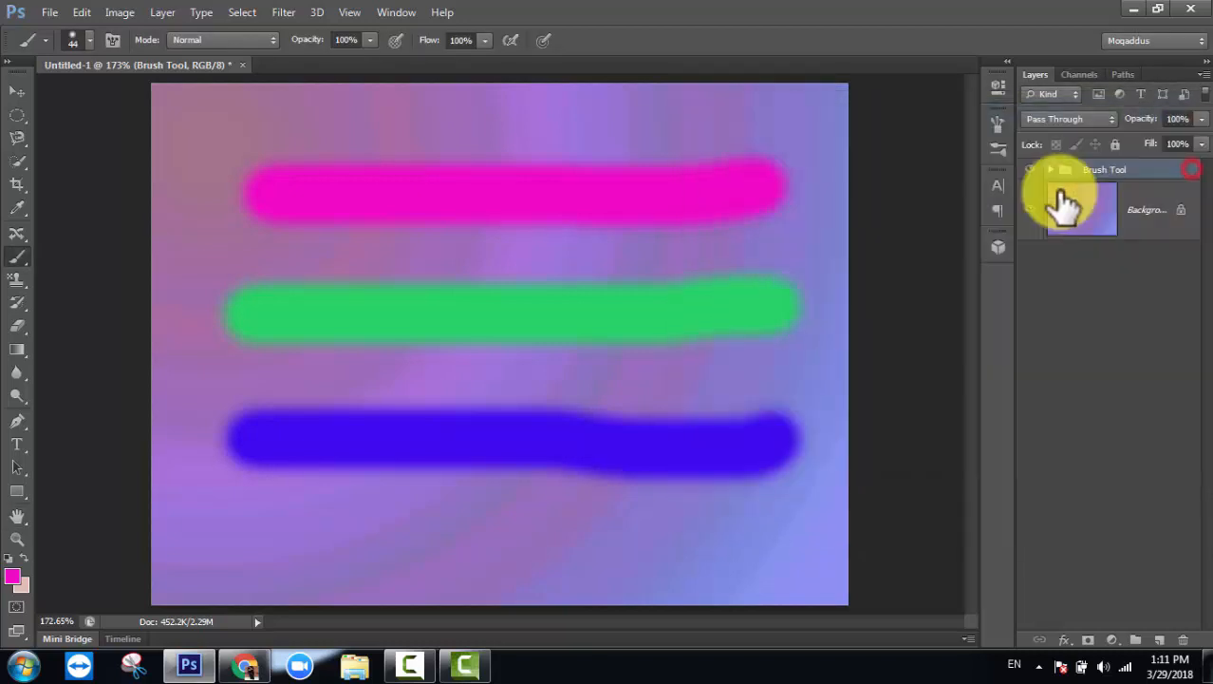
Expand the Brush Tool group and add a new empty layer above the magenta stroke layer inside it
{"action": "left_click", "coordinate": [1050, 170]}
{"action": "left_click", "coordinate": [1112, 205]}
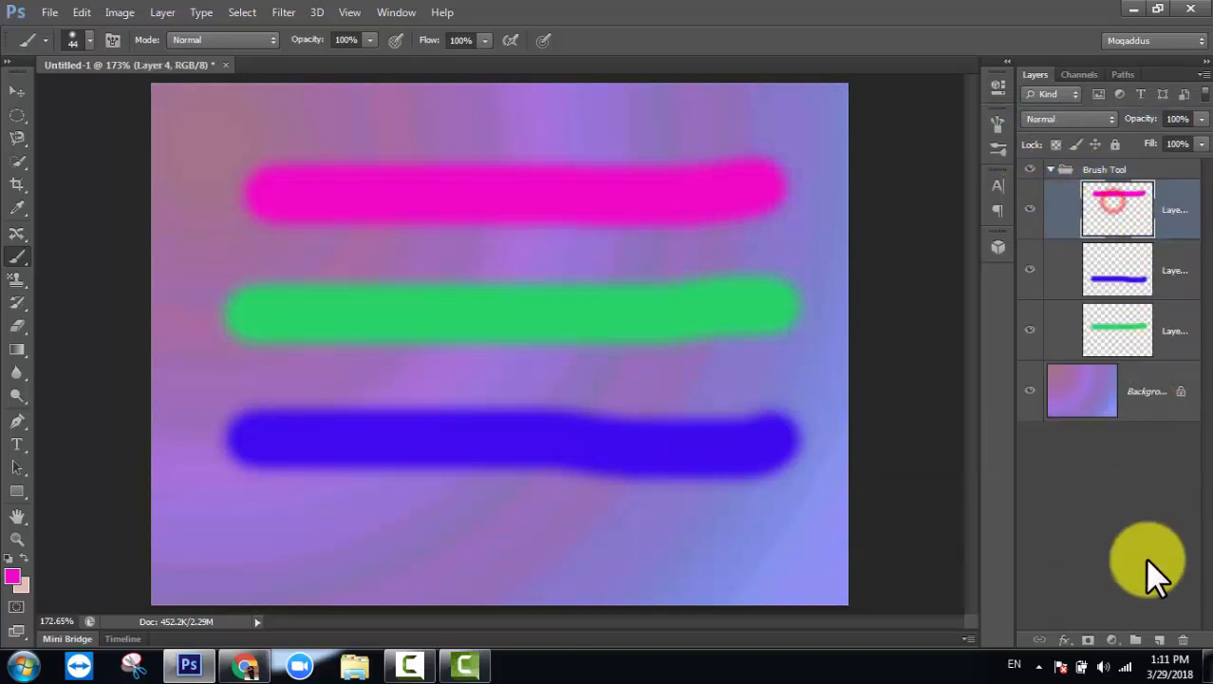
{"action": "left_click", "coordinate": [1160, 639]}
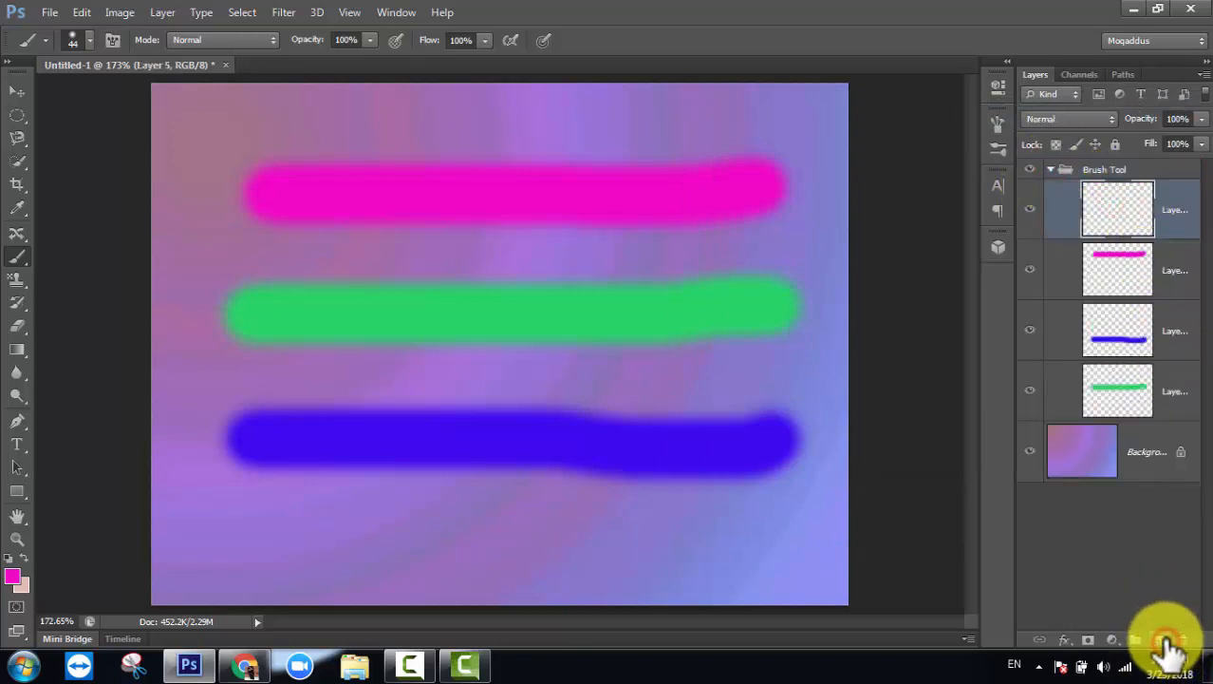
Paint the circle pattern over the Background layer with the Pattern Stamp tool at 67% opacity
{"action": "left_click", "coordinate": [1080, 459]}
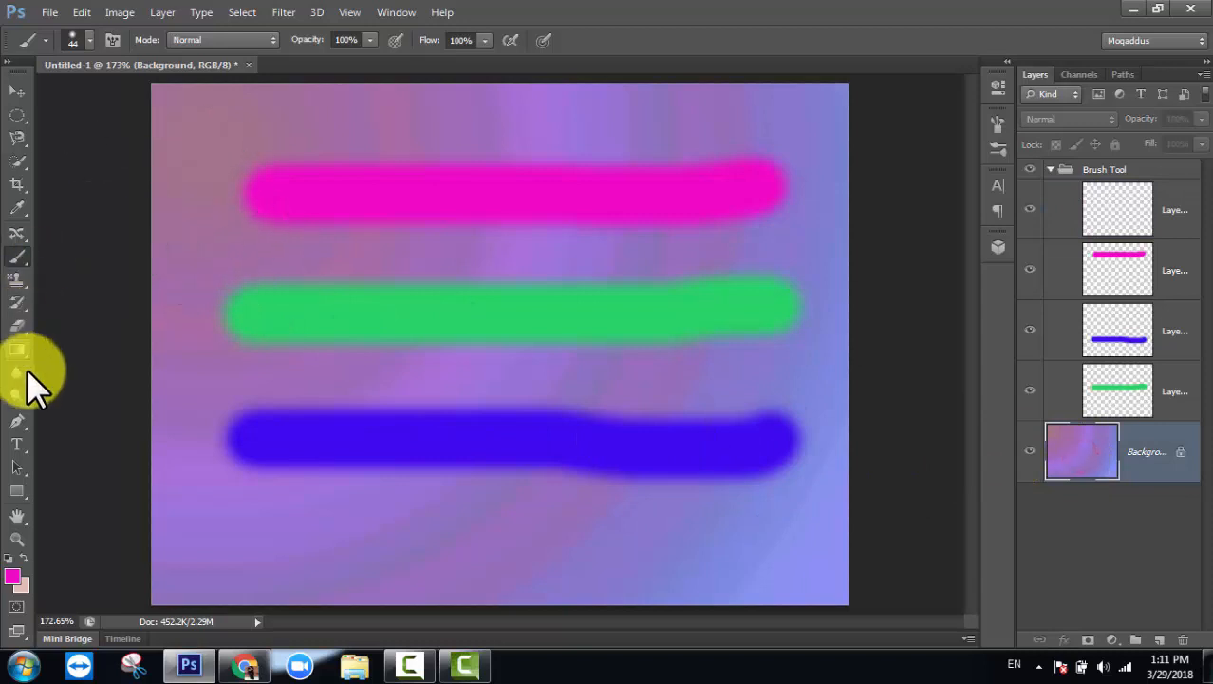
{"action": "left_click", "coordinate": [16, 278]}
{"action": "mouse_move", "coordinate": [582, 198]}
{"action": "left_mouse_down"}
{"action": "mouse_move", "coordinate": [476, 425]}
{"action": "mouse_move", "coordinate": [423, 598]}
{"action": "mouse_move", "coordinate": [497, 641]}
{"action": "mouse_move", "coordinate": [371, 249]}
{"action": "mouse_move", "coordinate": [232, 97]}
{"action": "mouse_move", "coordinate": [713, 384]}
{"action": "mouse_move", "coordinate": [748, 613]}
{"action": "mouse_move", "coordinate": [807, 255]}
{"action": "left_mouse_up"}
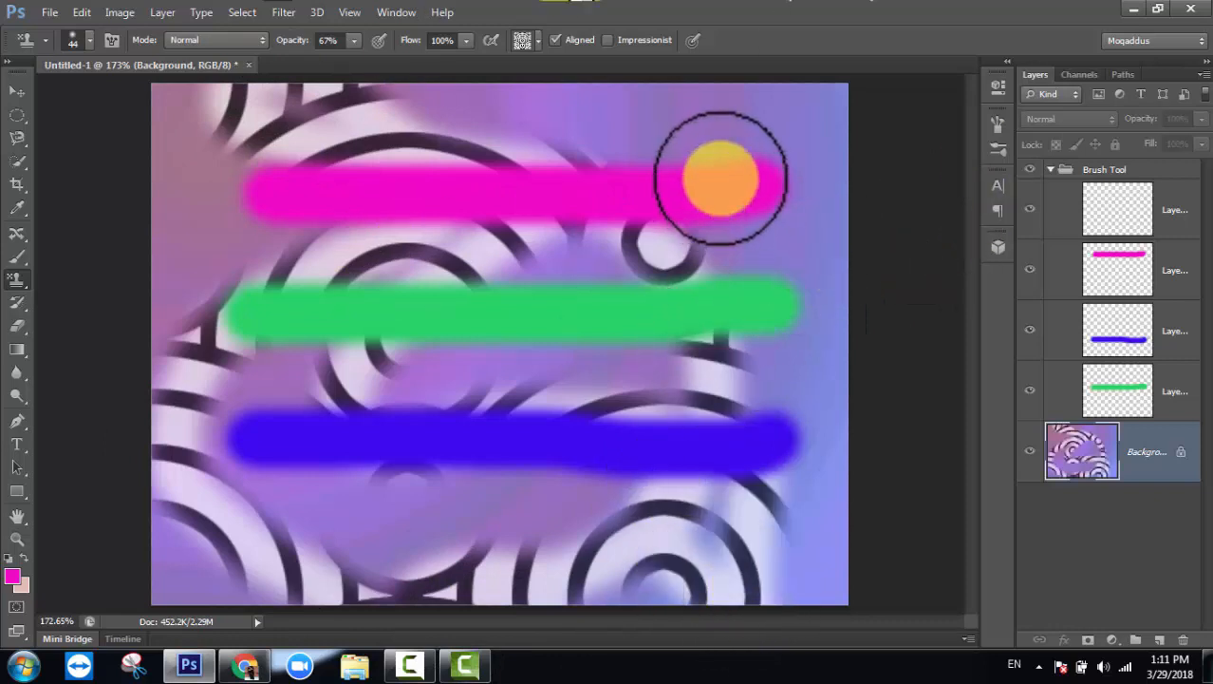
{"action": "mouse_move", "coordinate": [721, 178]}
{"action": "left_mouse_down"}
{"action": "mouse_move", "coordinate": [711, 330]}
{"action": "mouse_move", "coordinate": [896, 552]}
{"action": "left_mouse_up"}
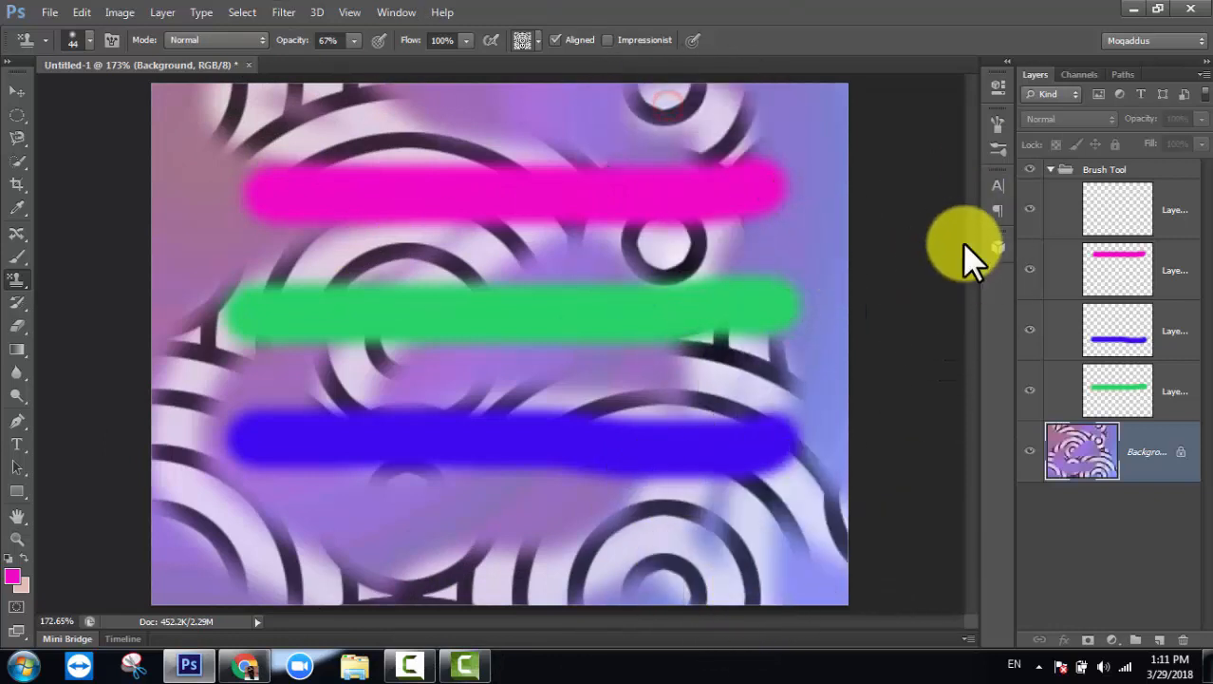
Paint three diagonal magenta strokes with a 44 px bristle brush on the empty layer in the Brush Tool group
{"action": "left_click", "coordinate": [1160, 231]}
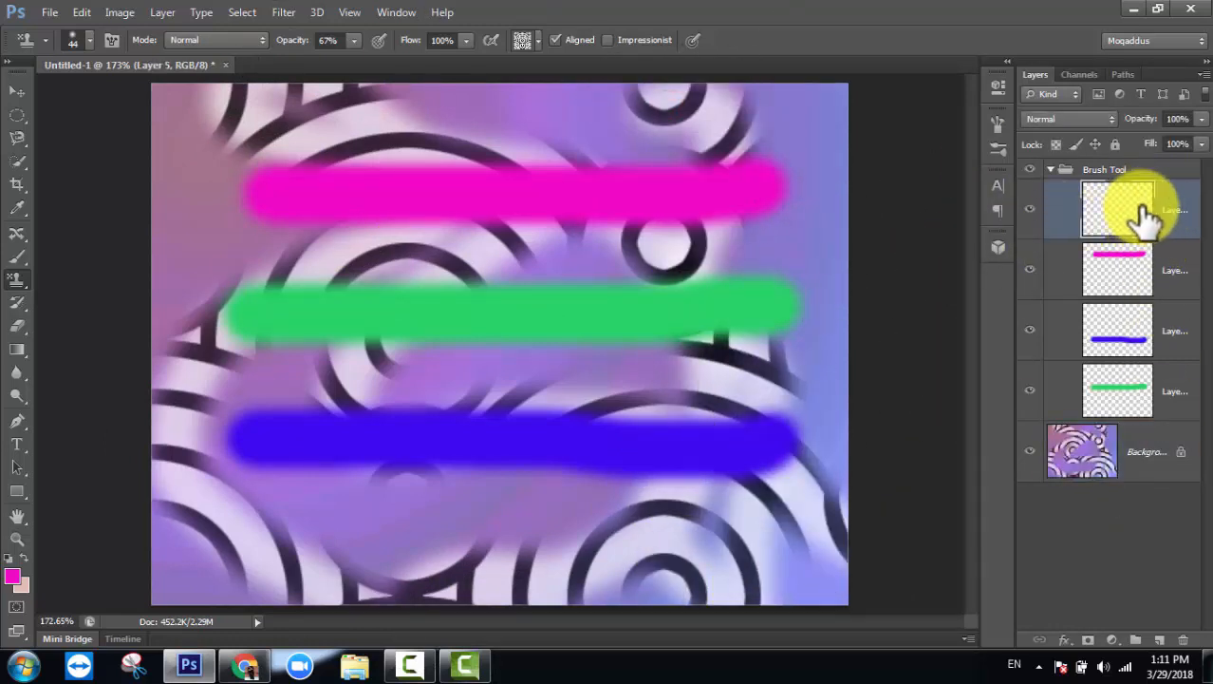
{"action": "left_click", "coordinate": [17, 258]}
{"action": "left_click", "coordinate": [82, 38]}
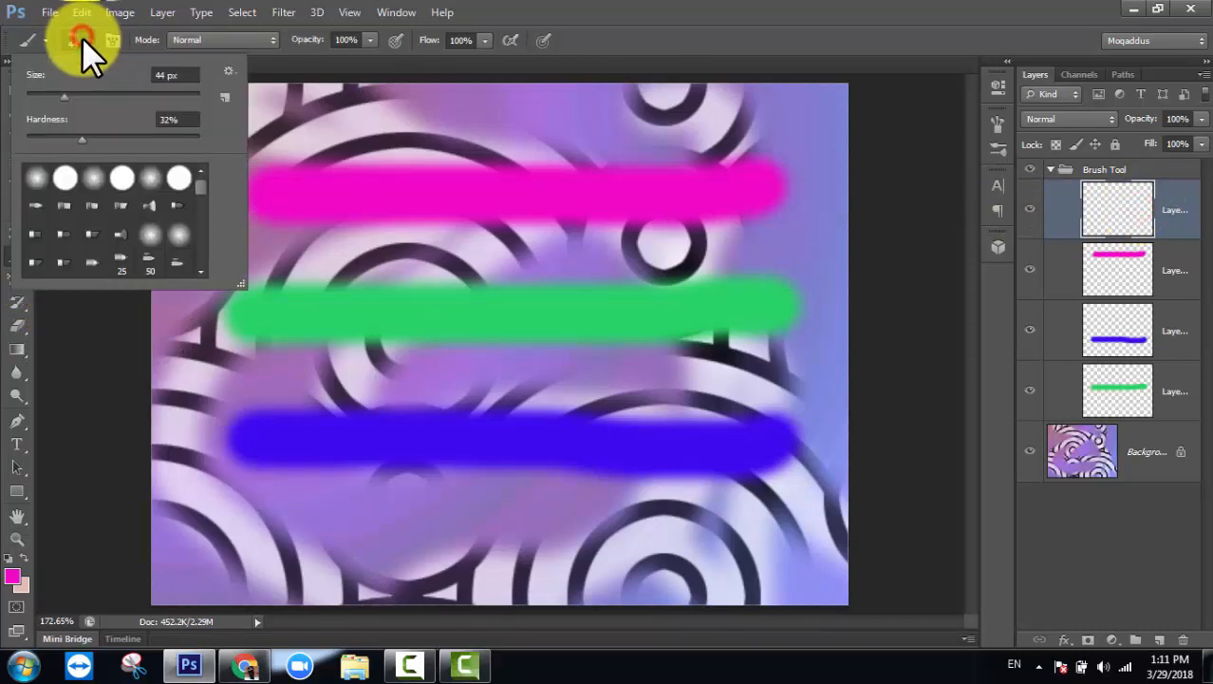
{"action": "right_click", "coordinate": [463, 197]}
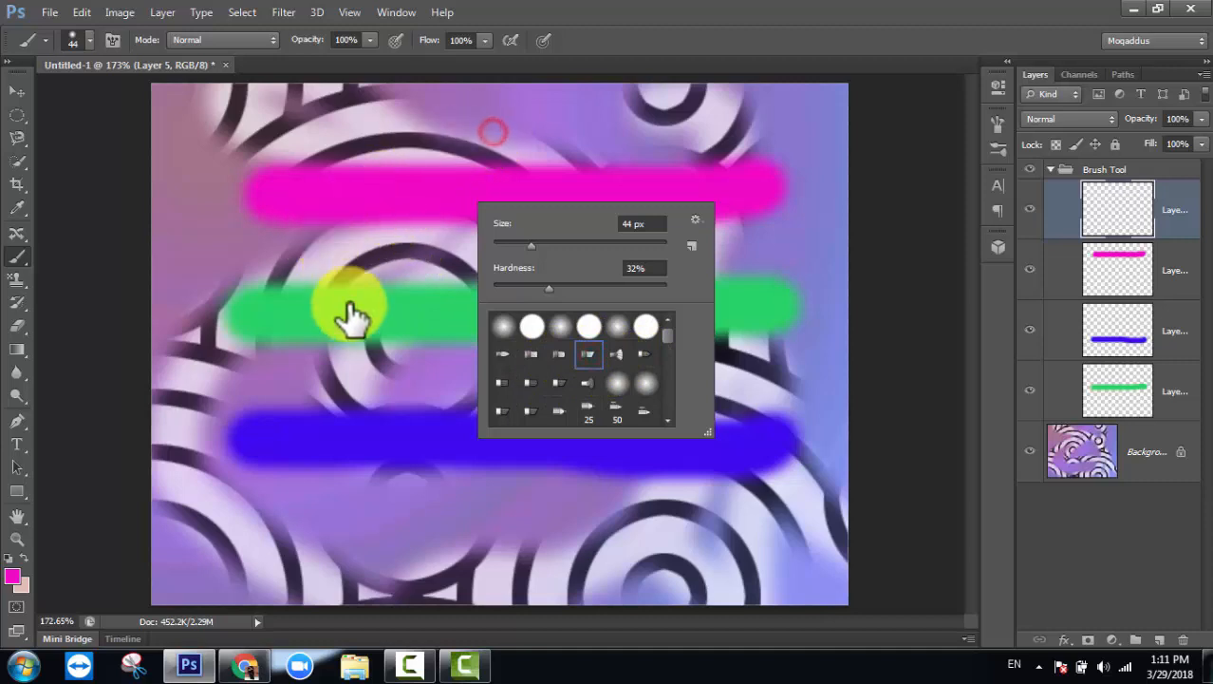
{"action": "left_click", "coordinate": [389, 454]}
{"action": "left_click_drag", "start_coordinate": [787, 231], "coordinate": [370, 450]}
{"action": "left_click_drag", "start_coordinate": [826, 370], "coordinate": [461, 554]}
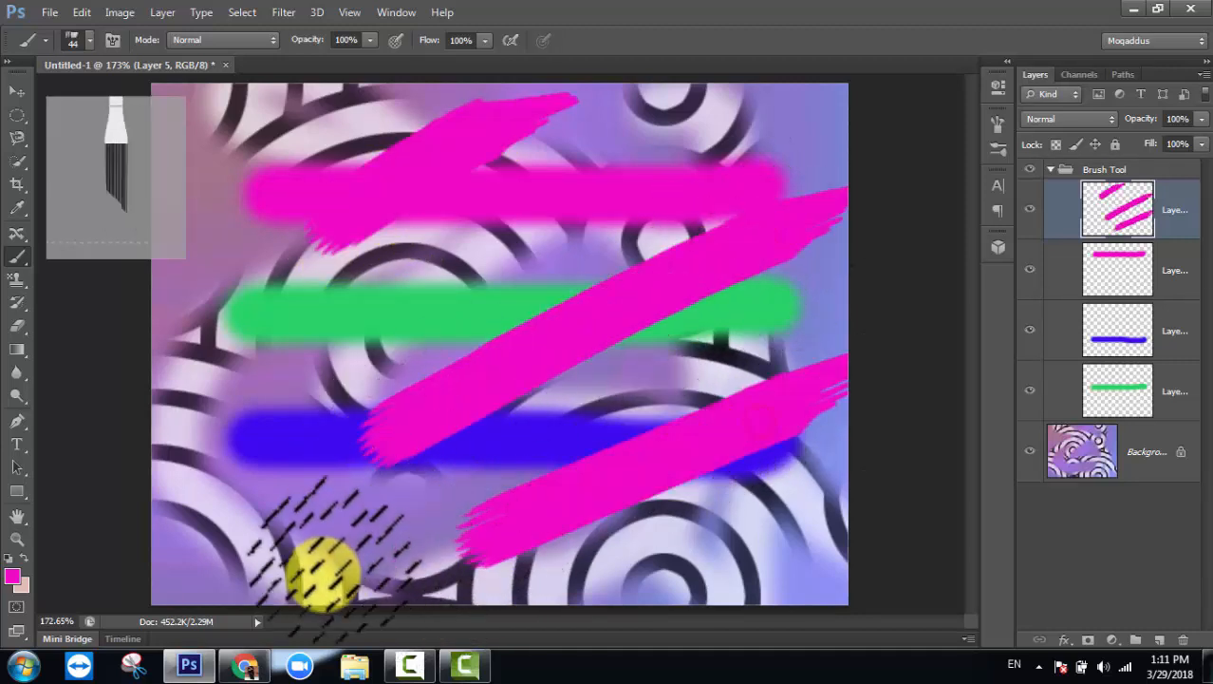
Paint a winding magenta stroke down the canvas on the same layer with the 50 px bristle brush preset
{"action": "right_click", "coordinate": [347, 256]}
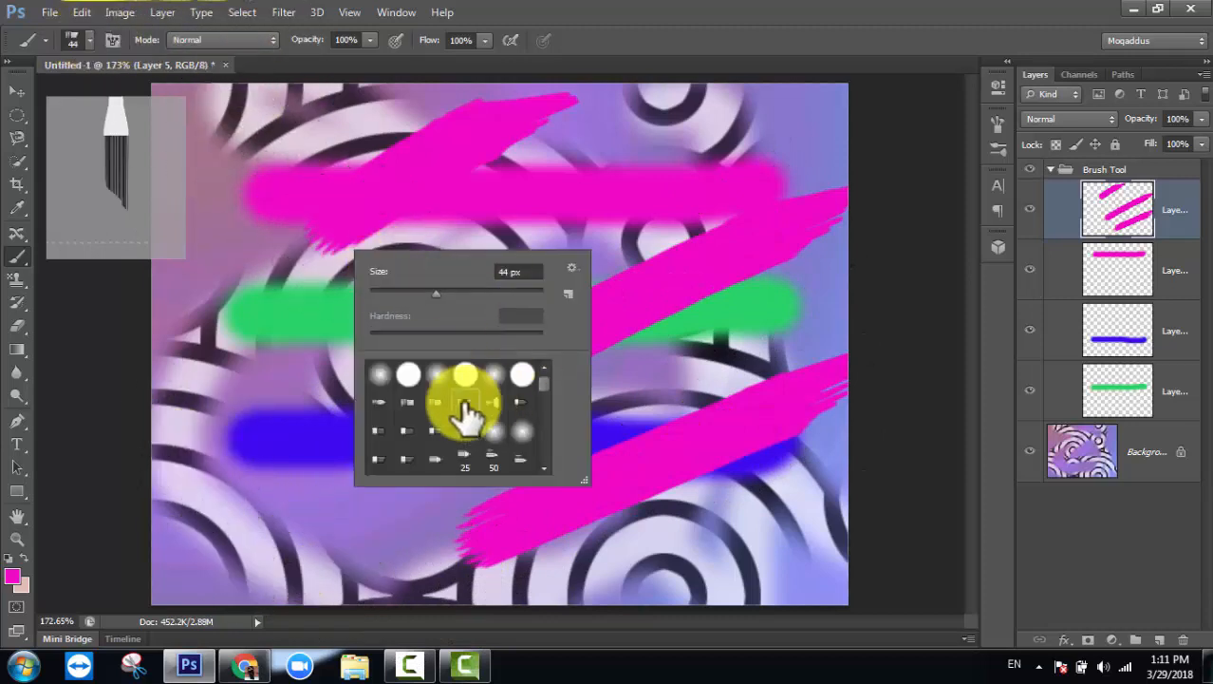
{"action": "left_click", "coordinate": [501, 460]}
{"action": "mouse_move", "coordinate": [301, 278]}
{"action": "left_mouse_down"}
{"action": "mouse_move", "coordinate": [240, 336]}
{"action": "mouse_move", "coordinate": [274, 429]}
{"action": "mouse_move", "coordinate": [464, 562]}
{"action": "mouse_move", "coordinate": [328, 598]}
{"action": "left_mouse_up"}
Stamp grass tufts across the canvas with the 134 px grass brush preset
{"action": "right_click", "coordinate": [503, 253]}
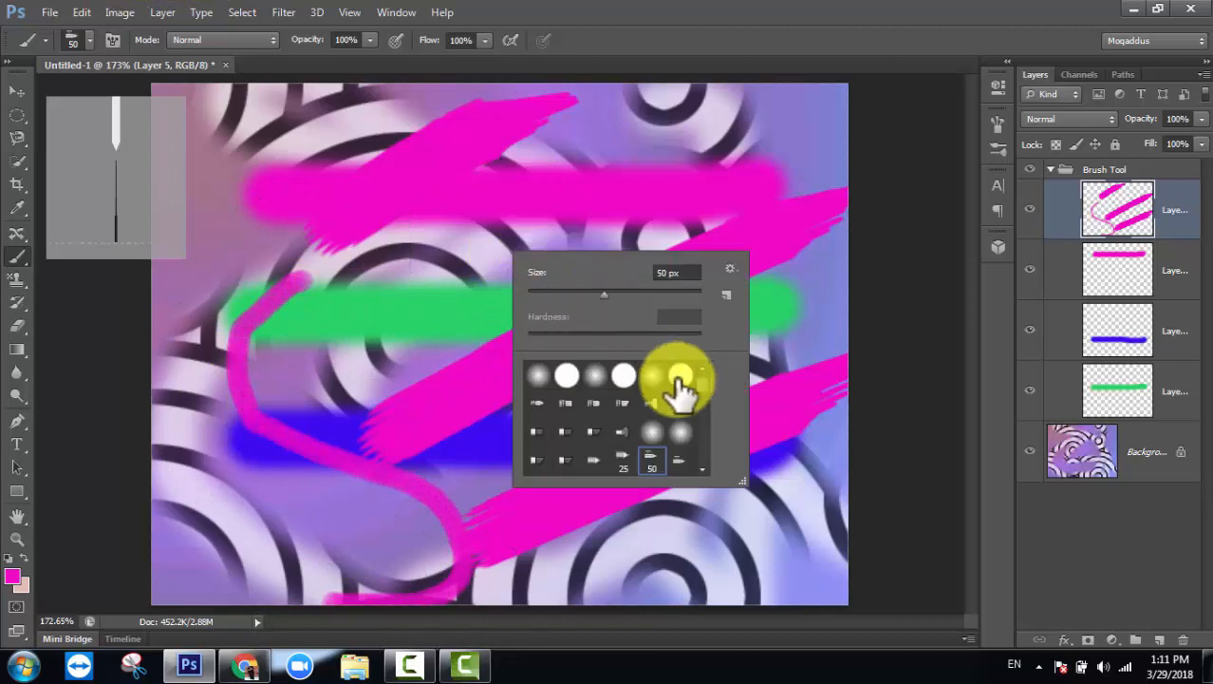
{"action": "left_click_drag", "start_coordinate": [707, 379], "coordinate": [701, 414]}
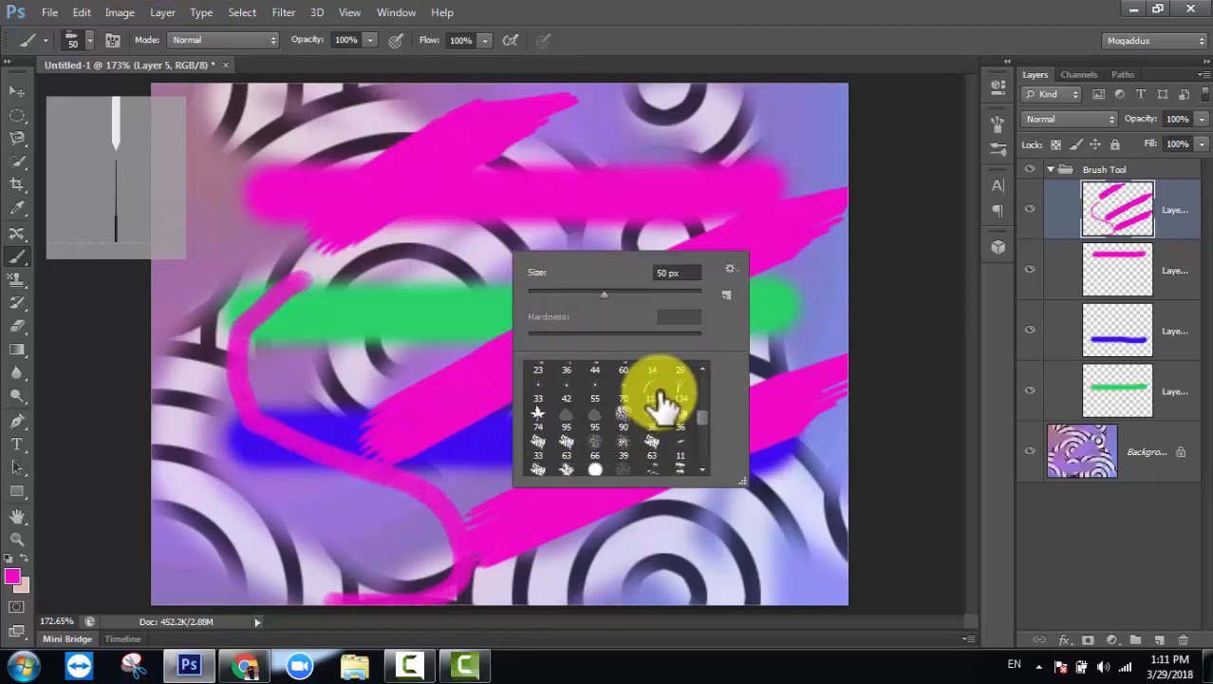
{"action": "left_click", "coordinate": [681, 390]}
{"action": "left_click", "coordinate": [225, 518]}
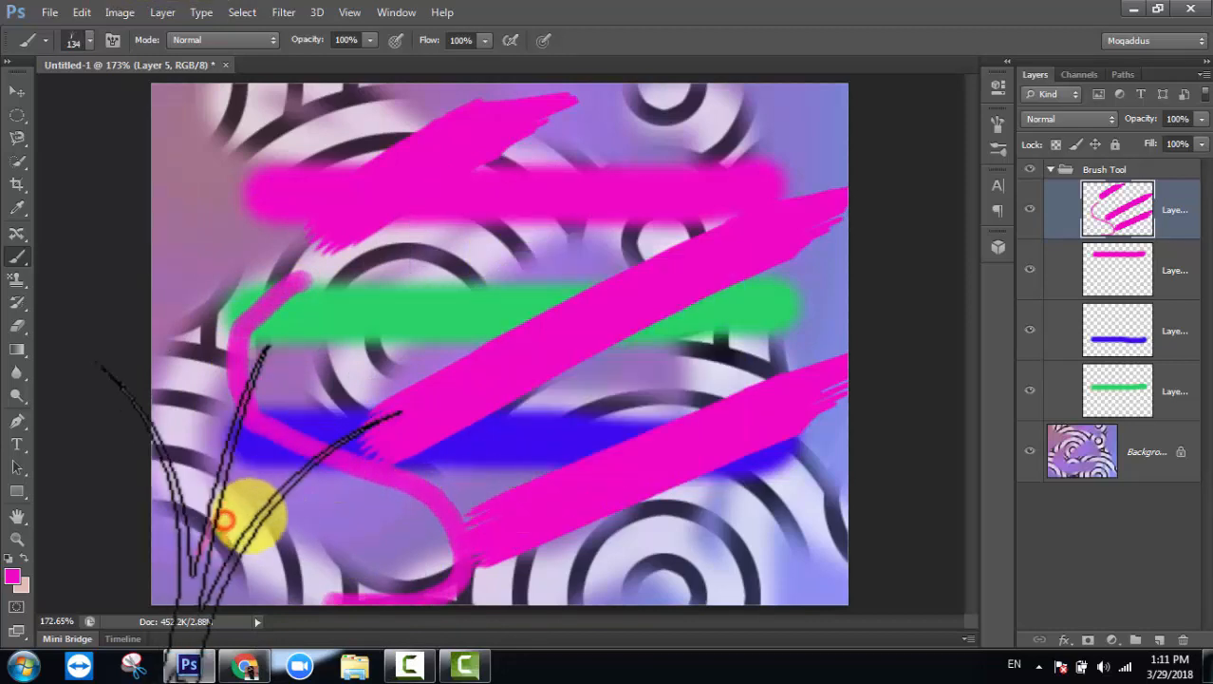
{"action": "left_click", "coordinate": [484, 508]}
{"action": "left_click", "coordinate": [645, 537]}
{"action": "left_click", "coordinate": [733, 524]}
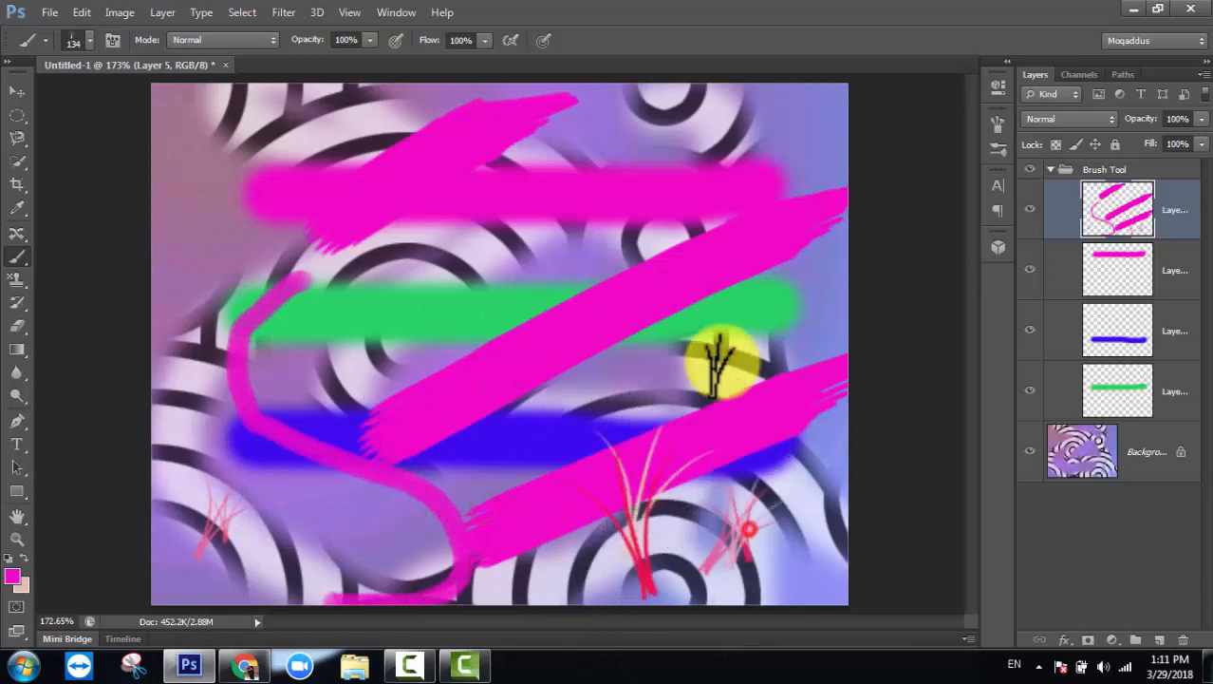
{"action": "left_click", "coordinate": [722, 315]}
{"action": "left_click", "coordinate": [489, 342]}
{"action": "left_click", "coordinate": [279, 361]}
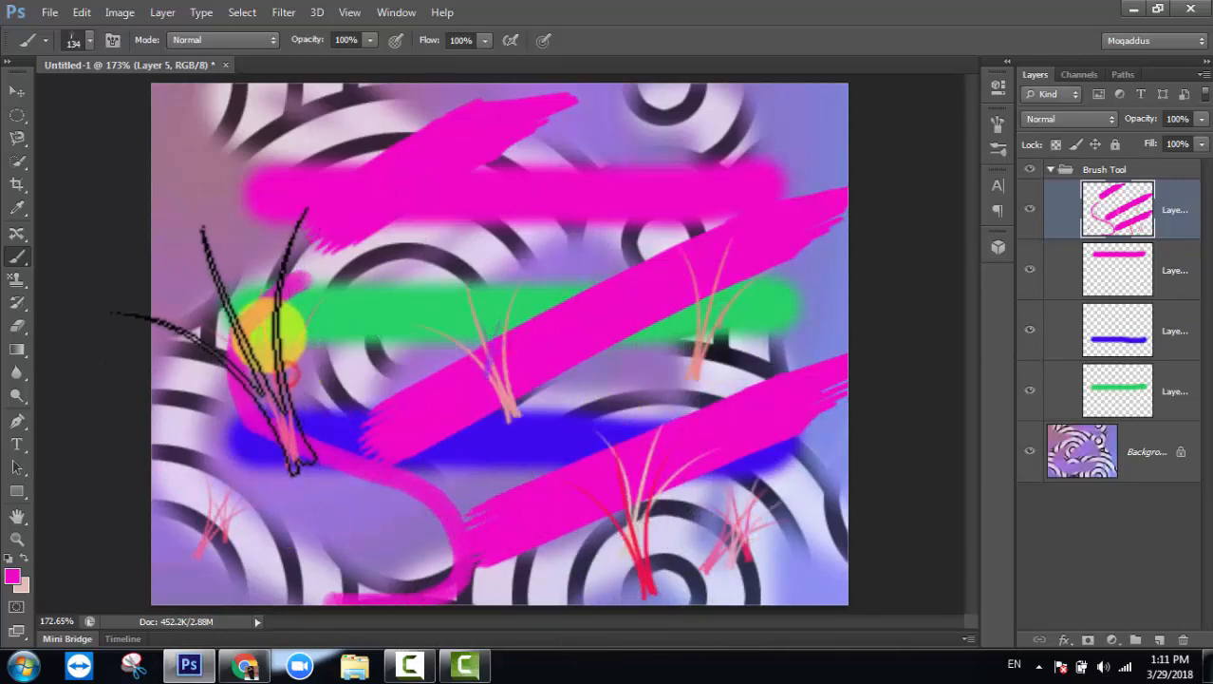
{"action": "left_click", "coordinate": [389, 298]}
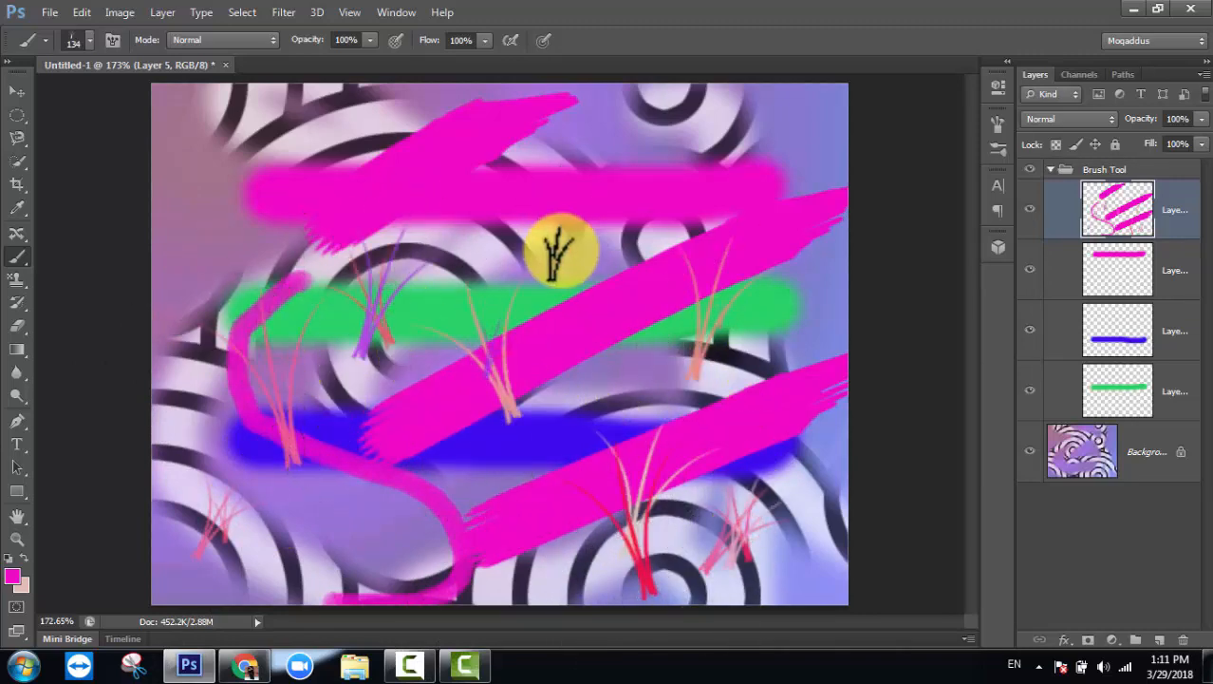
Create a new Default Photoshop Size document with a white background and set the foreground color to green 09ef3f
{"action": "key", "text": "ctrl+n"}
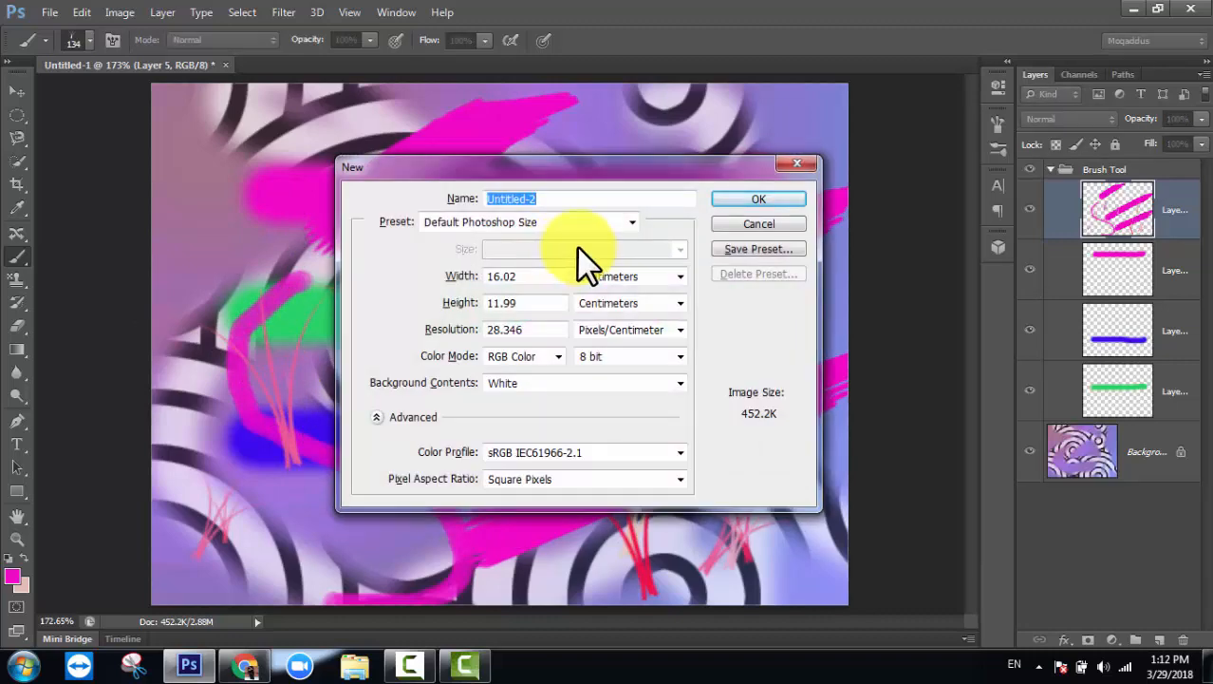
{"action": "left_click", "coordinate": [735, 200]}
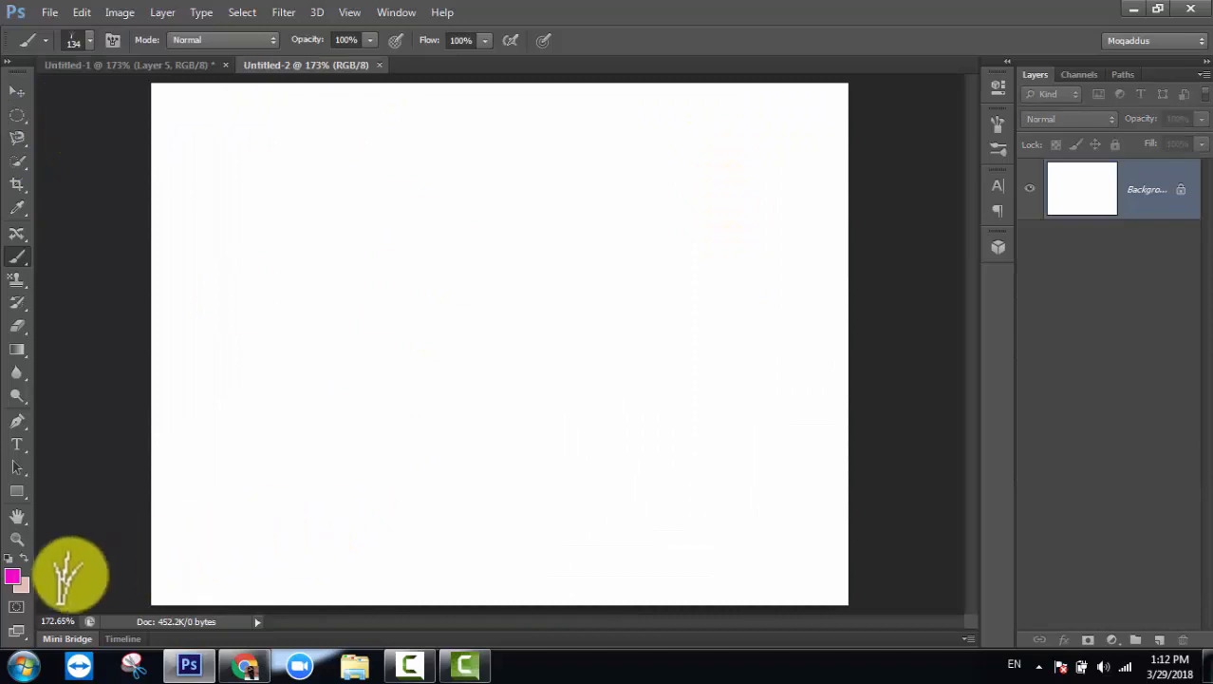
{"action": "left_click", "coordinate": [13, 576]}
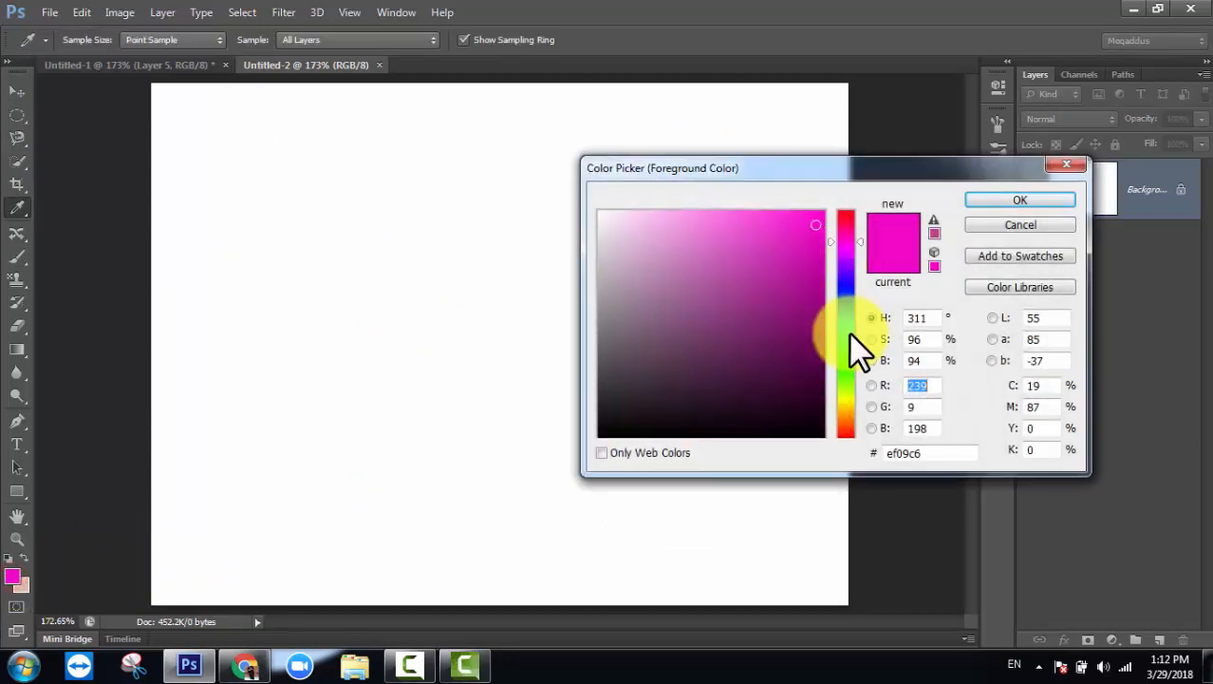
{"action": "left_click", "coordinate": [849, 351]}
{"action": "left_click", "coordinate": [1033, 202]}
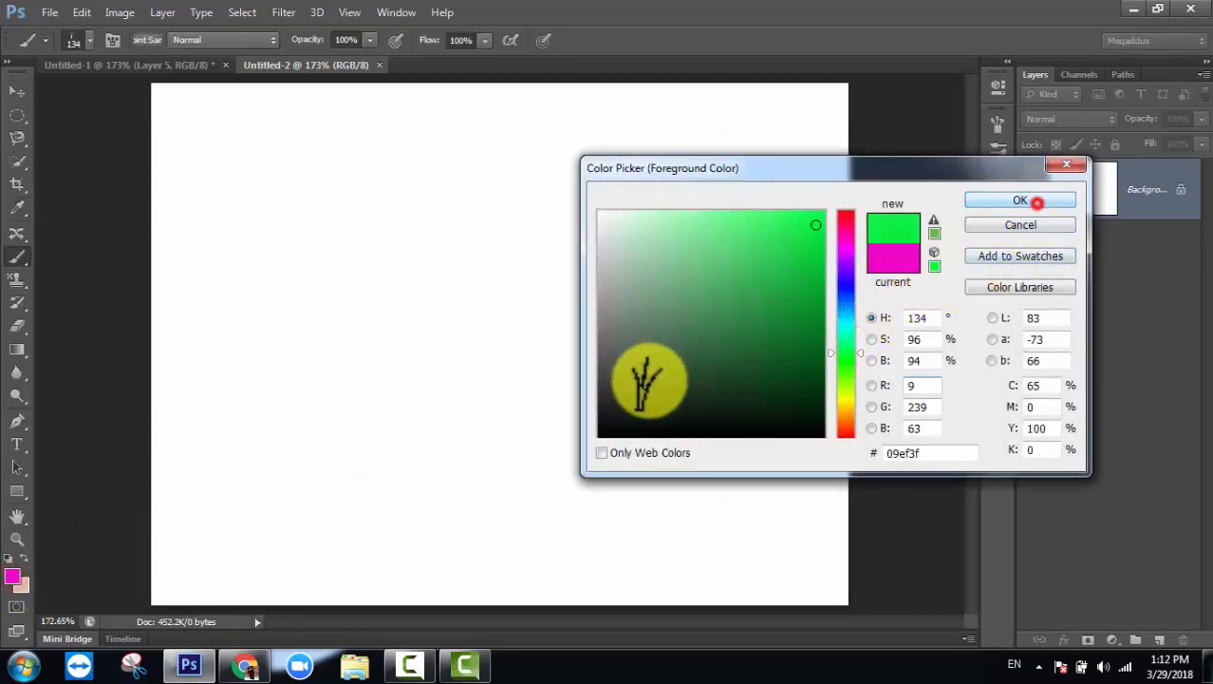
Stamp grass in the canvas's lower-left corner, using the grass brush at 401 px and at 89 px
{"action": "right_click", "coordinate": [242, 442]}
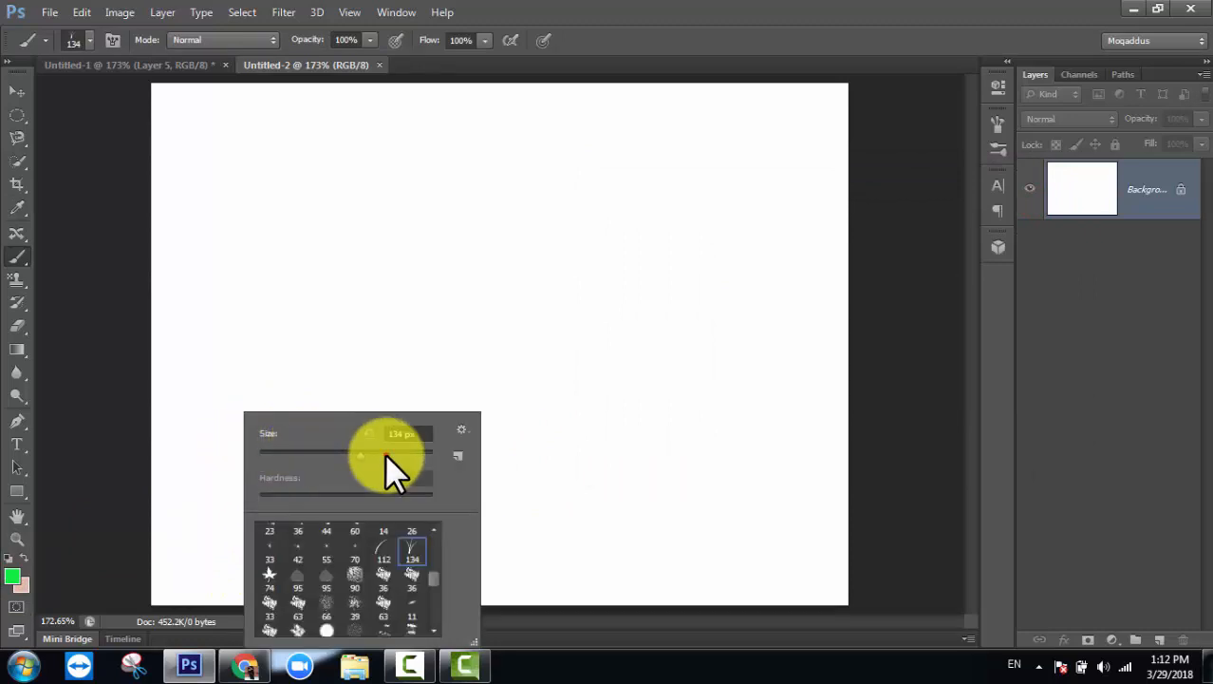
{"action": "left_click", "coordinate": [190, 560]}
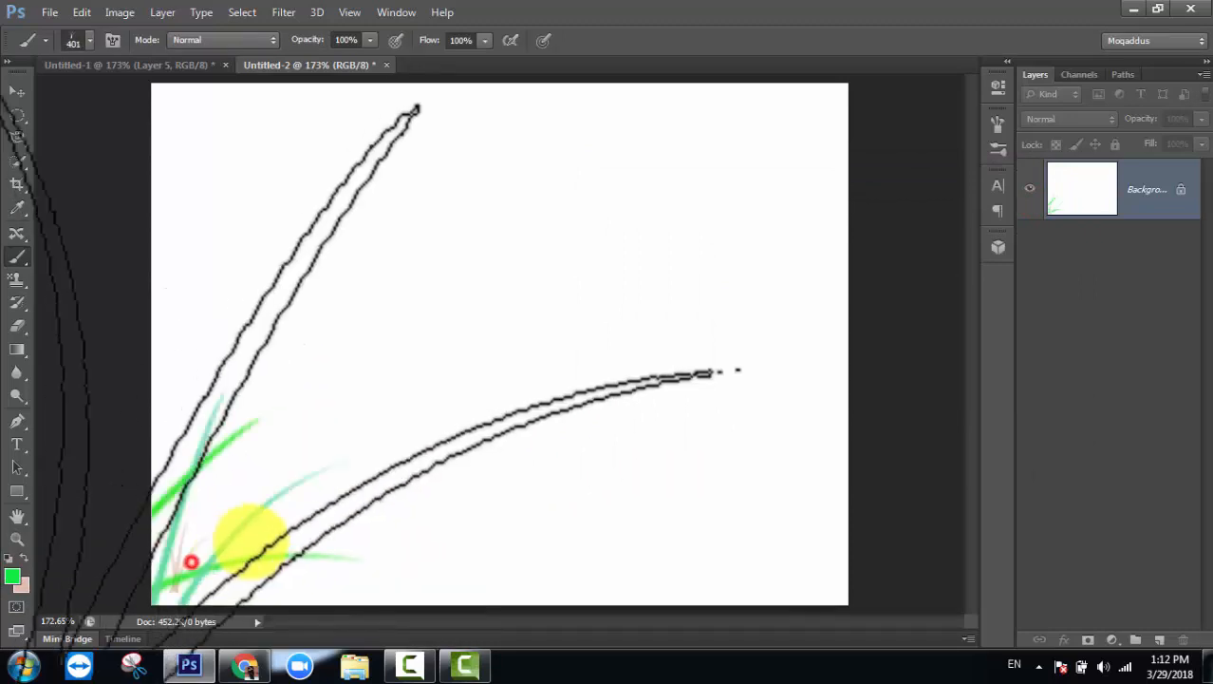
{"action": "right_click", "coordinate": [446, 316]}
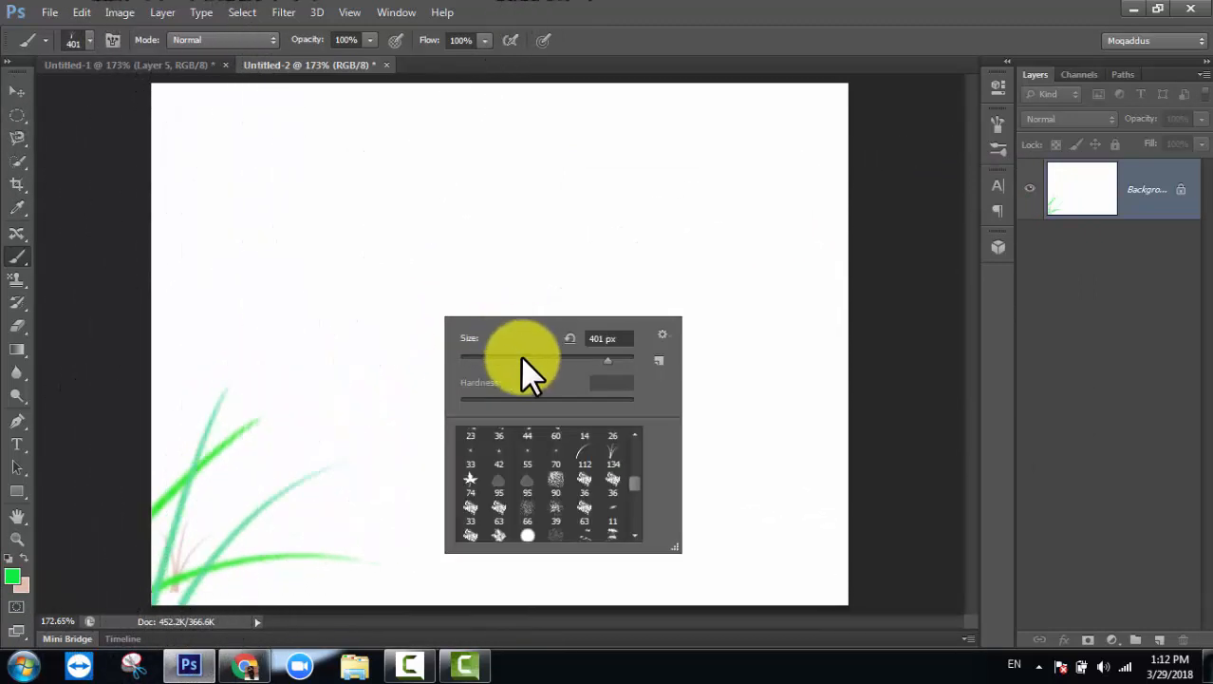
{"action": "left_click", "coordinate": [536, 359]}
{"action": "left_click", "coordinate": [288, 544]}
{"action": "left_click", "coordinate": [354, 572]}
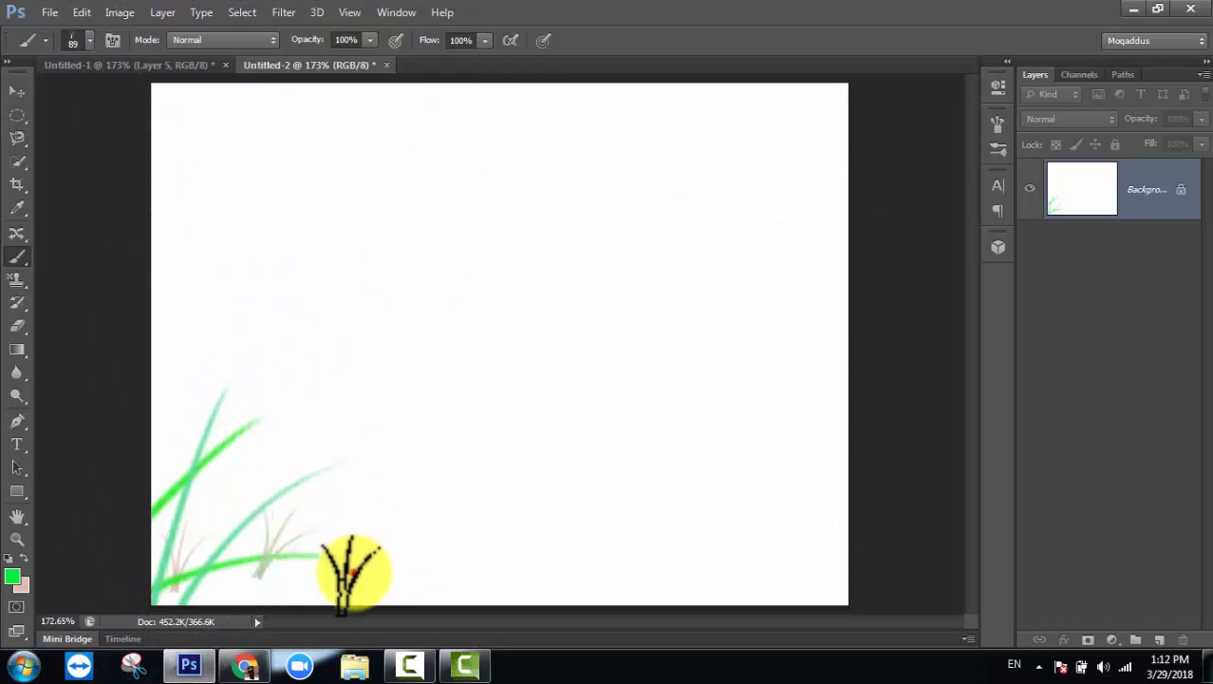
Fill the lower part of the canvas with overlapping green grass tufts using the grass brush at 137 px
{"action": "right_click", "coordinate": [501, 361]}
{"action": "left_click_drag", "start_coordinate": [614, 406], "coordinate": [626, 403]}
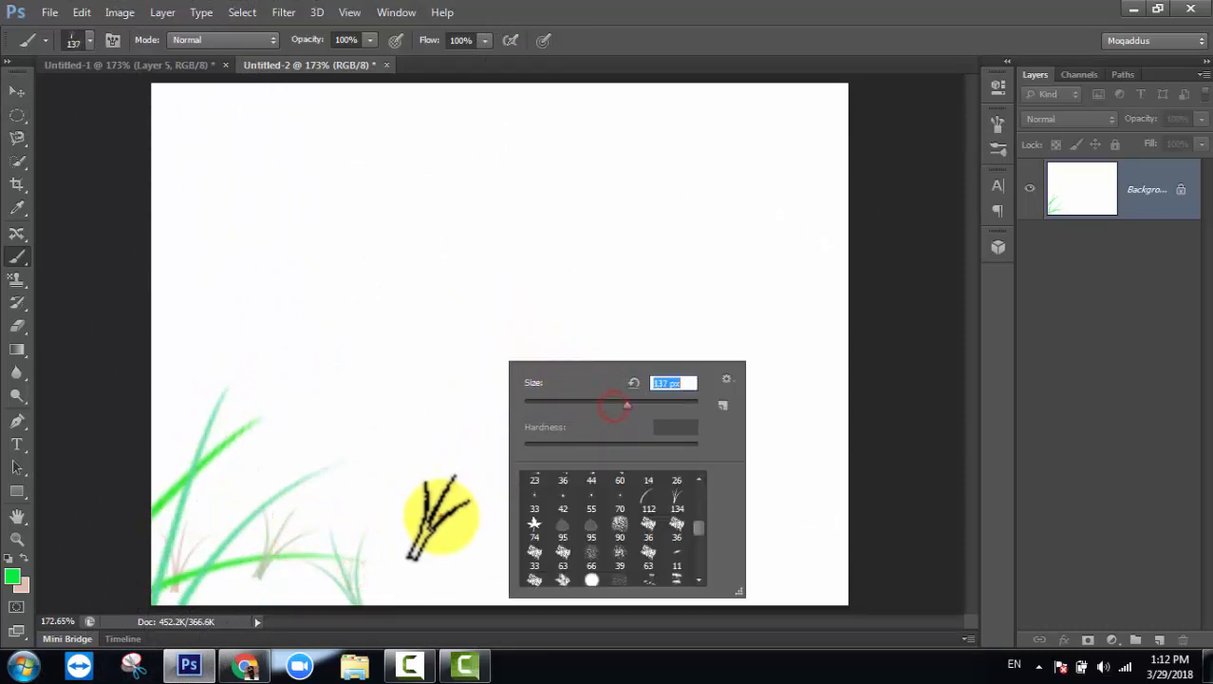
{"action": "left_click", "coordinate": [441, 515]}
{"action": "left_click", "coordinate": [561, 555]}
{"action": "left_click", "coordinate": [703, 522]}
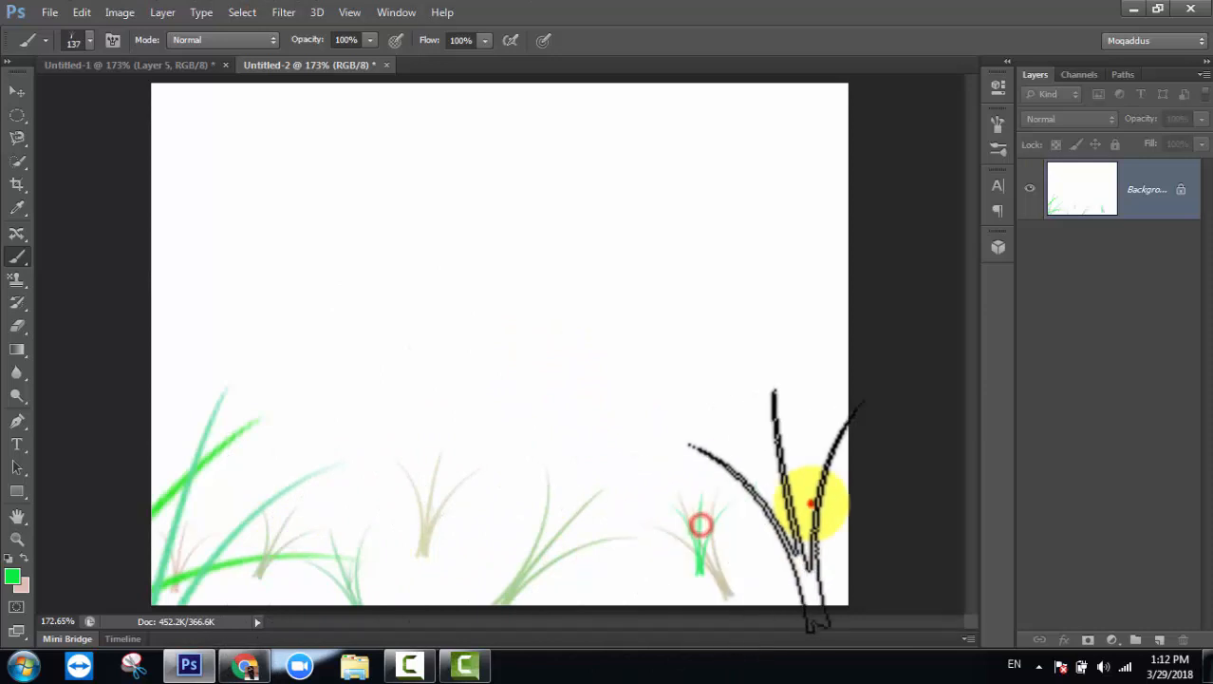
{"action": "left_click", "coordinate": [808, 501]}
{"action": "left_click", "coordinate": [549, 514]}
{"action": "left_click", "coordinate": [393, 495]}
{"action": "left_click", "coordinate": [317, 523]}
{"action": "left_click", "coordinate": [272, 499]}
{"action": "left_click", "coordinate": [612, 565]}
{"action": "left_click", "coordinate": [742, 558]}
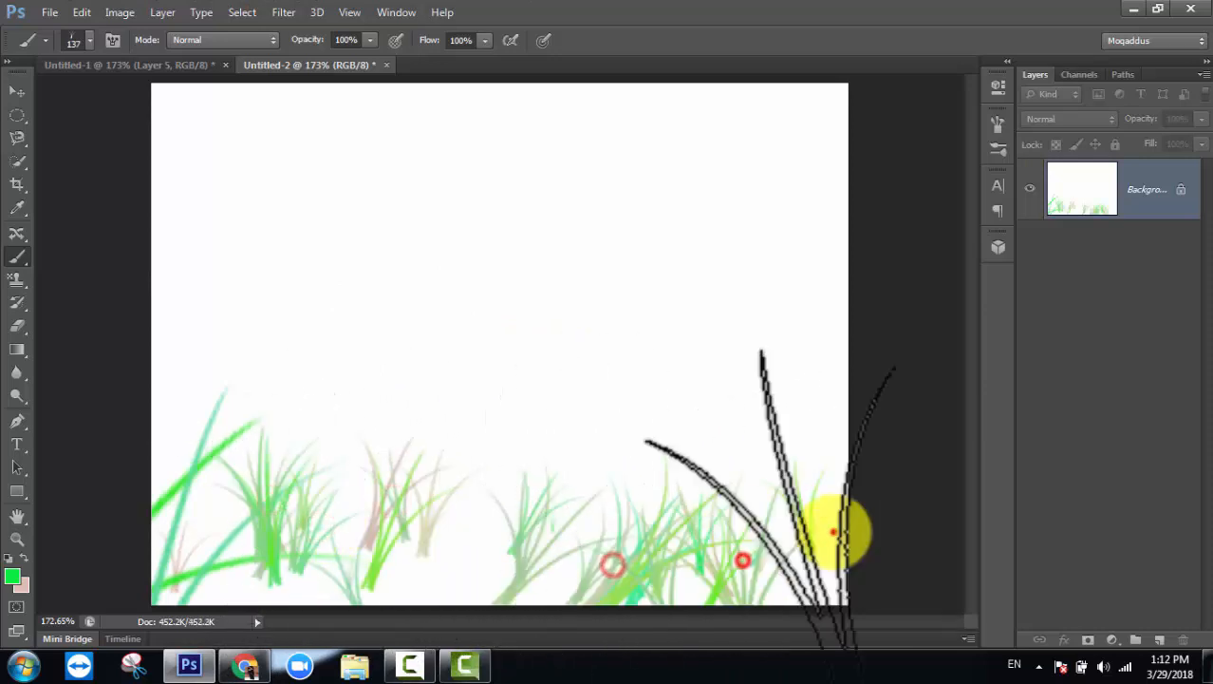
{"action": "left_click", "coordinate": [829, 529]}
{"action": "left_click", "coordinate": [230, 540]}
{"action": "left_click", "coordinate": [308, 569]}
{"action": "left_click", "coordinate": [495, 571]}
{"action": "left_click", "coordinate": [525, 558]}
{"action": "left_click", "coordinate": [609, 541]}
{"action": "left_click", "coordinate": [374, 547]}
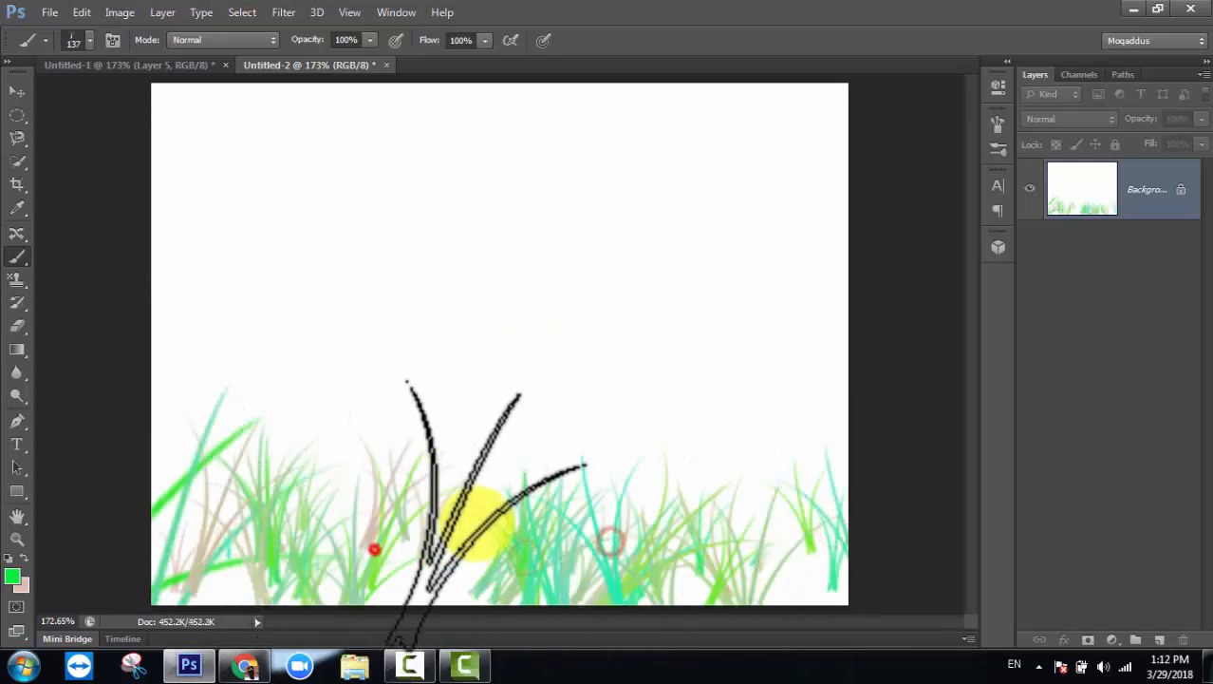
{"action": "left_click", "coordinate": [480, 520]}
{"action": "left_click", "coordinate": [560, 481]}
{"action": "left_click", "coordinate": [758, 509]}
{"action": "left_click", "coordinate": [832, 520]}
{"action": "left_click", "coordinate": [767, 396]}
{"action": "left_click", "coordinate": [436, 513]}
{"action": "left_click", "coordinate": [260, 521]}
{"action": "left_click", "coordinate": [423, 537]}
{"action": "left_click", "coordinate": [547, 538]}
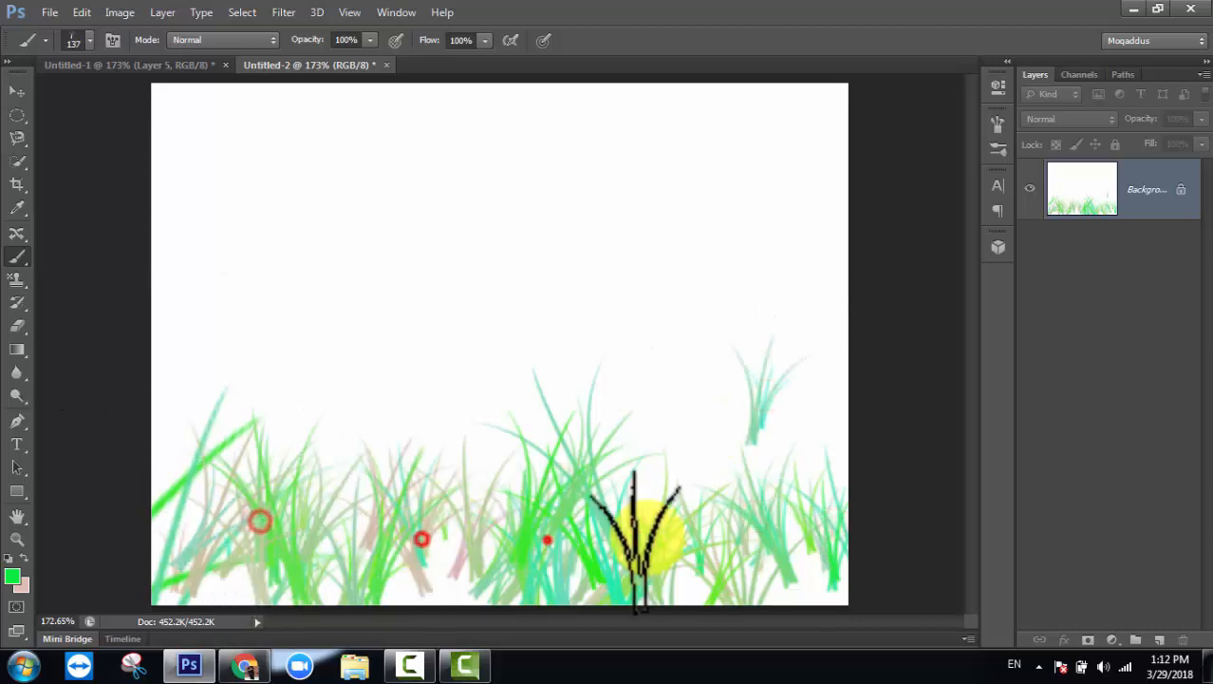
{"action": "left_click", "coordinate": [753, 540]}
{"action": "left_click", "coordinate": [793, 532]}
{"action": "left_click", "coordinate": [192, 469]}
{"action": "left_click", "coordinate": [261, 437]}
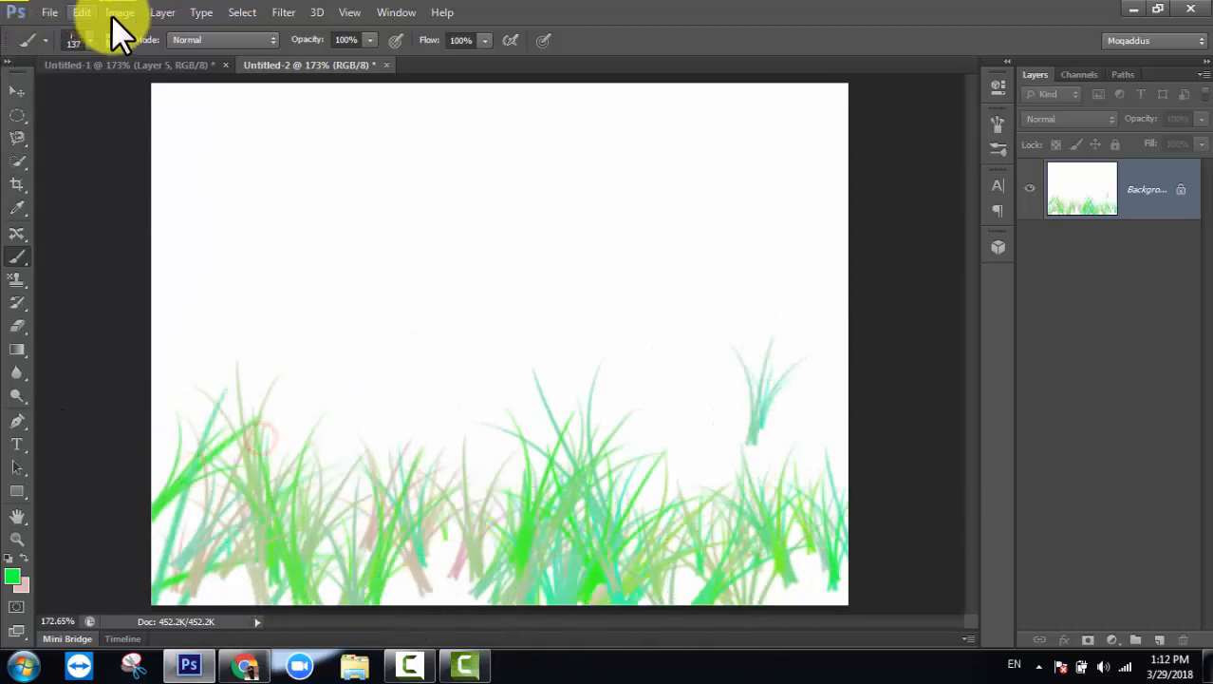
Browse the brush presets and append the Natural Brushes library to them
{"action": "left_click", "coordinate": [91, 40]}
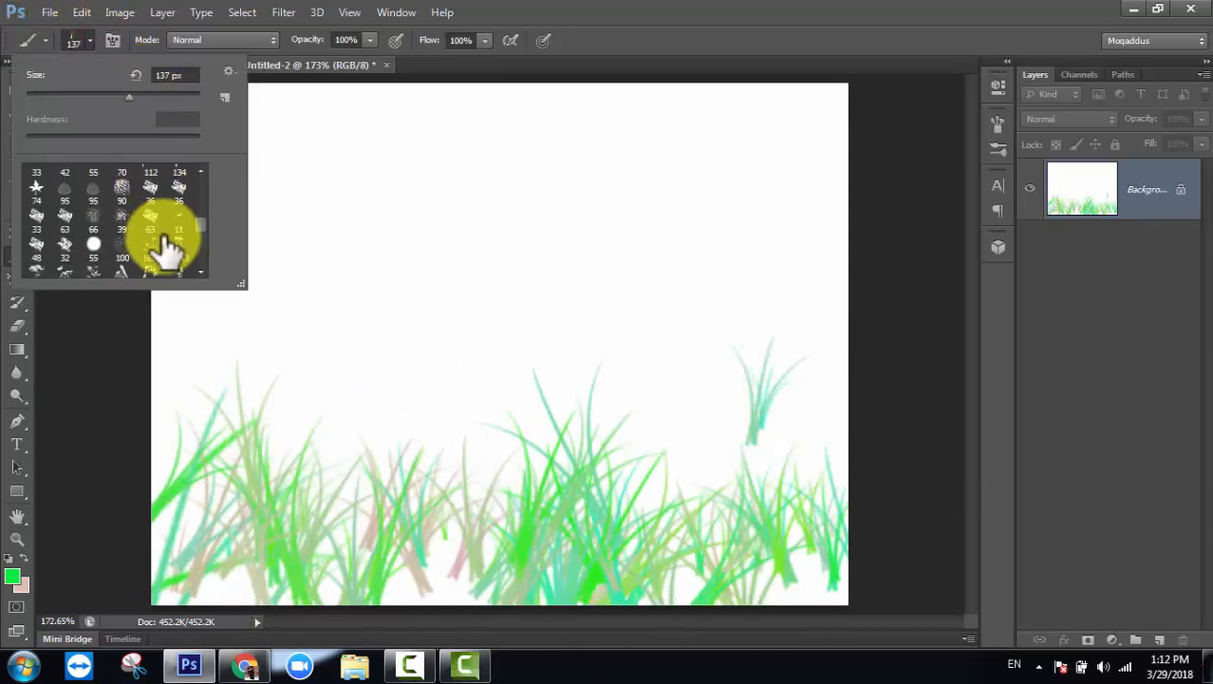
{"action": "scroll", "coordinate": [92, 254], "scroll_direction": "down", "scroll_amount": 1}
{"action": "scroll", "coordinate": [93, 249], "scroll_direction": "down", "scroll_amount": 1}
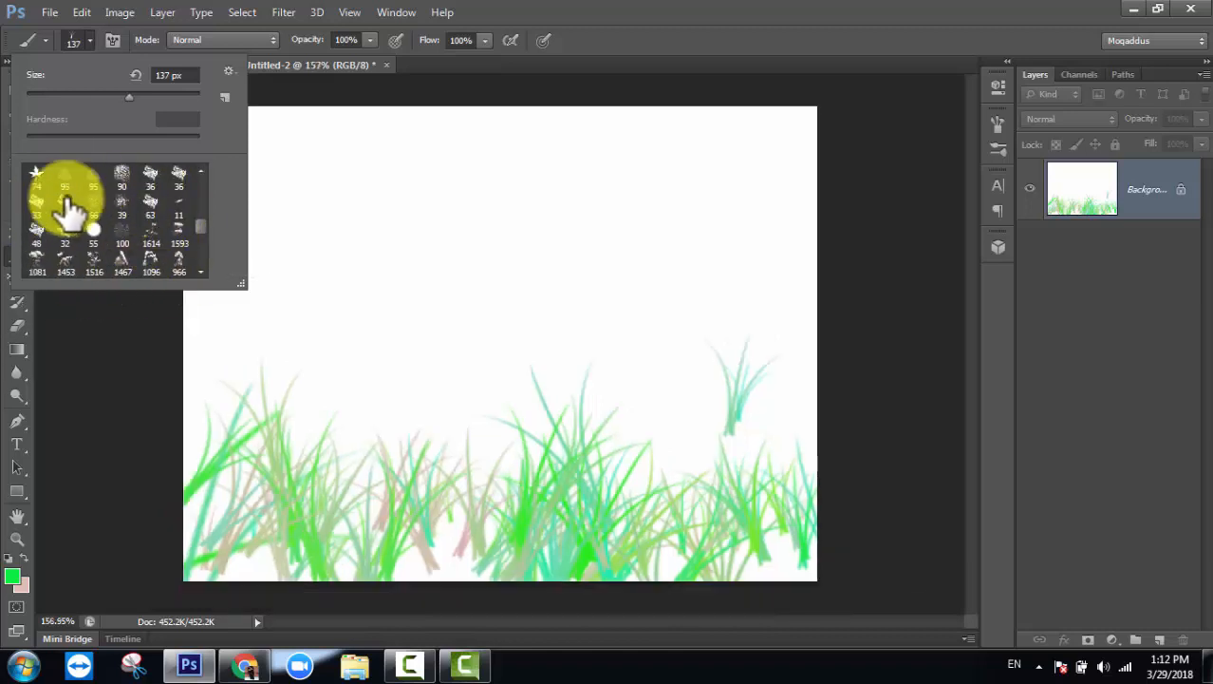
{"action": "scroll", "coordinate": [202, 237], "scroll_direction": "down", "scroll_amount": 6}
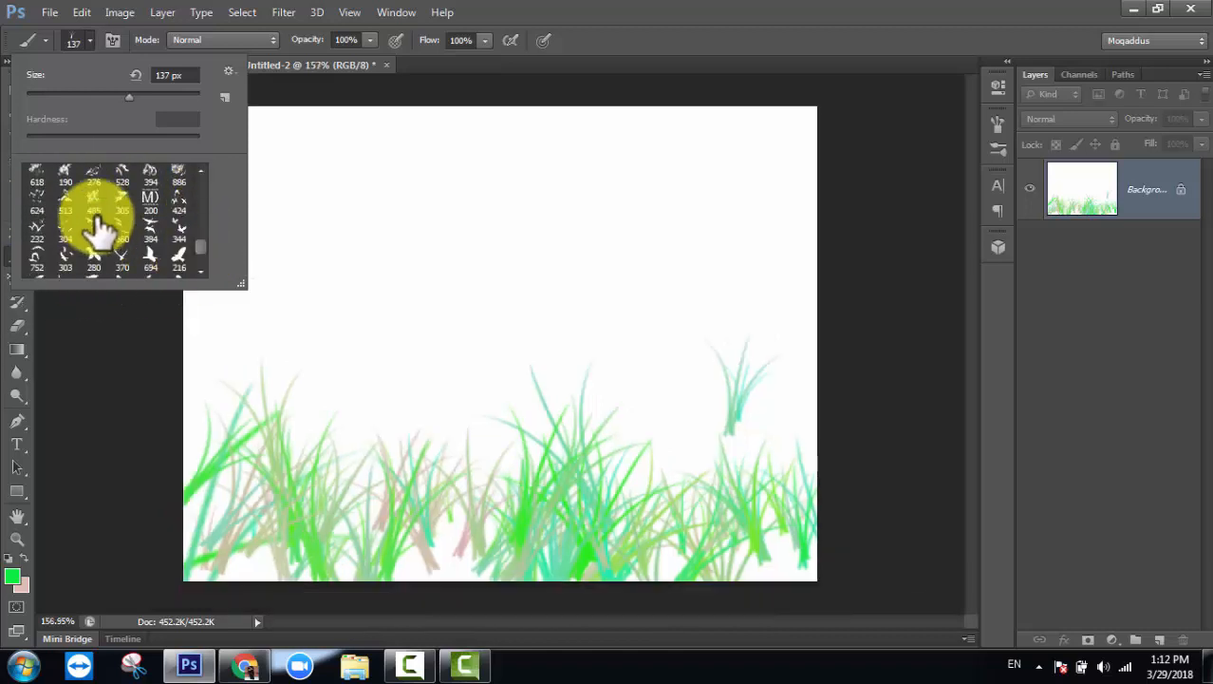
{"action": "left_click_drag", "start_coordinate": [197, 243], "coordinate": [213, 163]}
{"action": "left_click", "coordinate": [228, 71]}
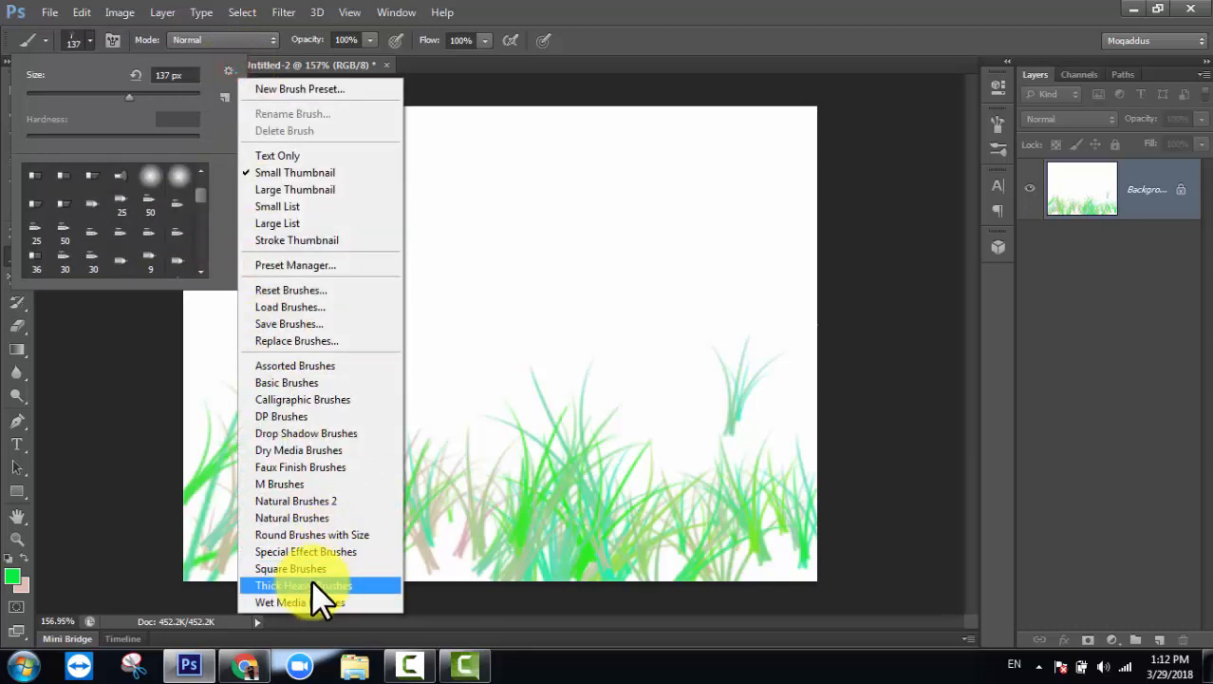
{"action": "left_click", "coordinate": [335, 519]}
{"action": "left_click", "coordinate": [686, 263]}
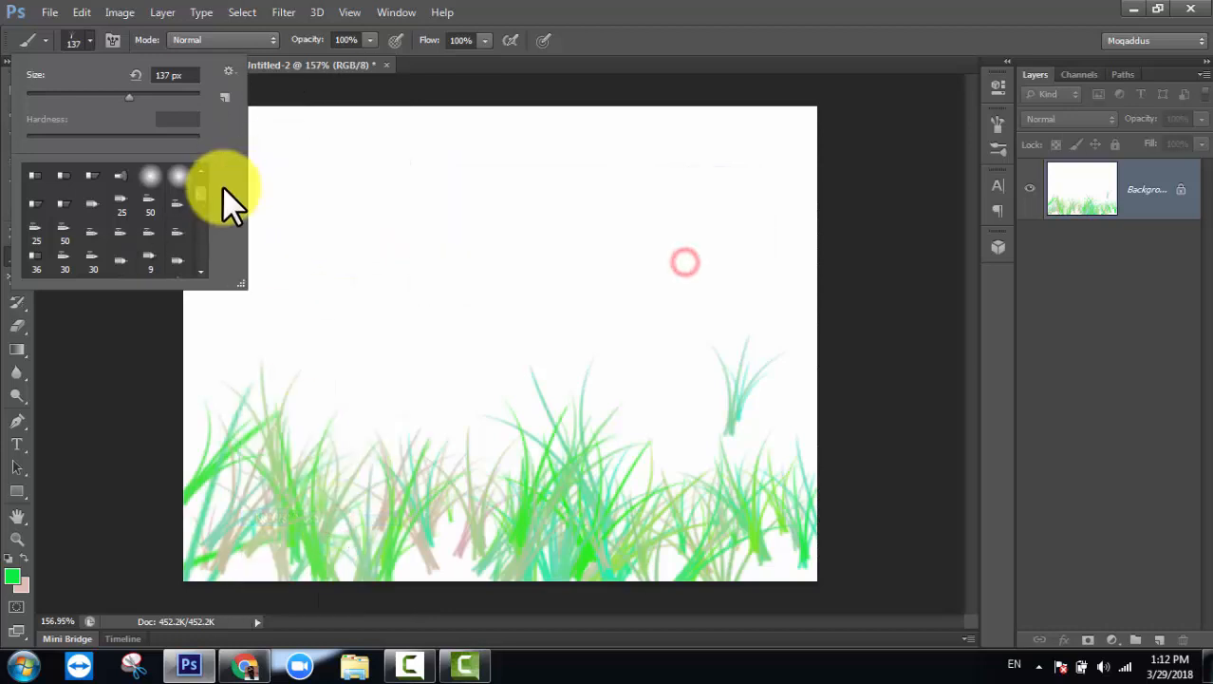
Choose the 24 px textured brush preset and stamp one green mark on the blank area above the grass
{"action": "mouse_move", "coordinate": [200, 192]}
{"action": "left_mouse_down"}
{"action": "mouse_move", "coordinate": [206, 254]}
{"action": "mouse_move", "coordinate": [203, 211]}
{"action": "left_mouse_up"}
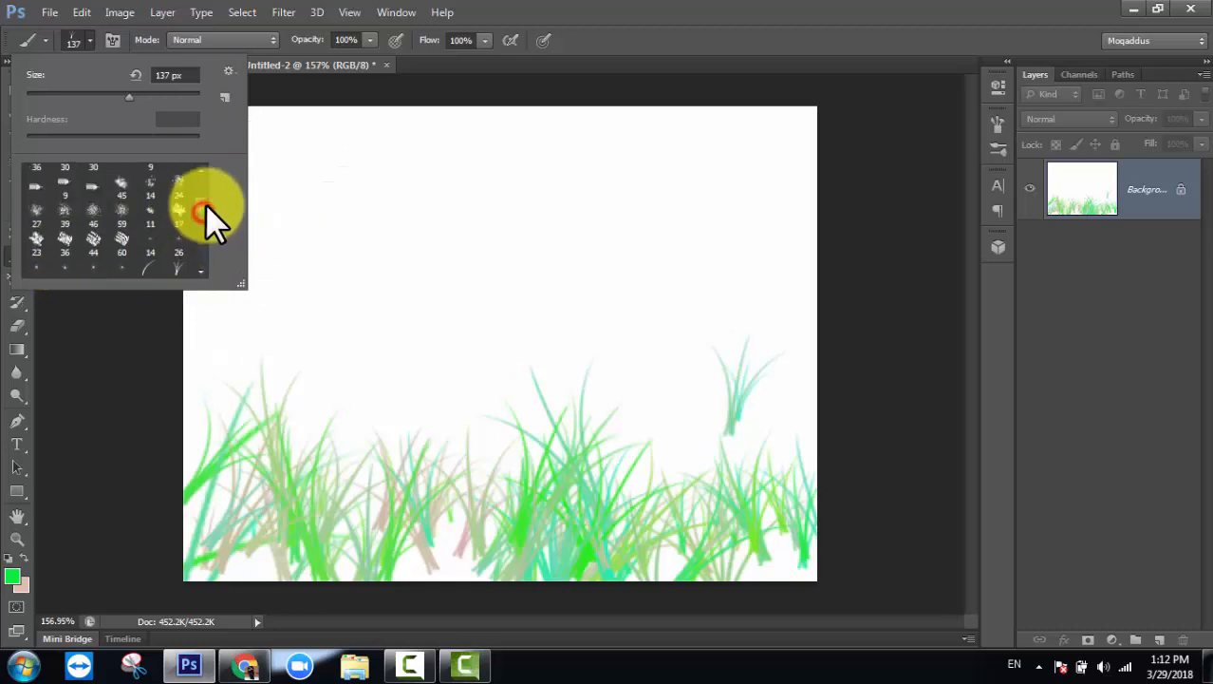
{"action": "left_click_drag", "start_coordinate": [205, 203], "coordinate": [223, 227]}
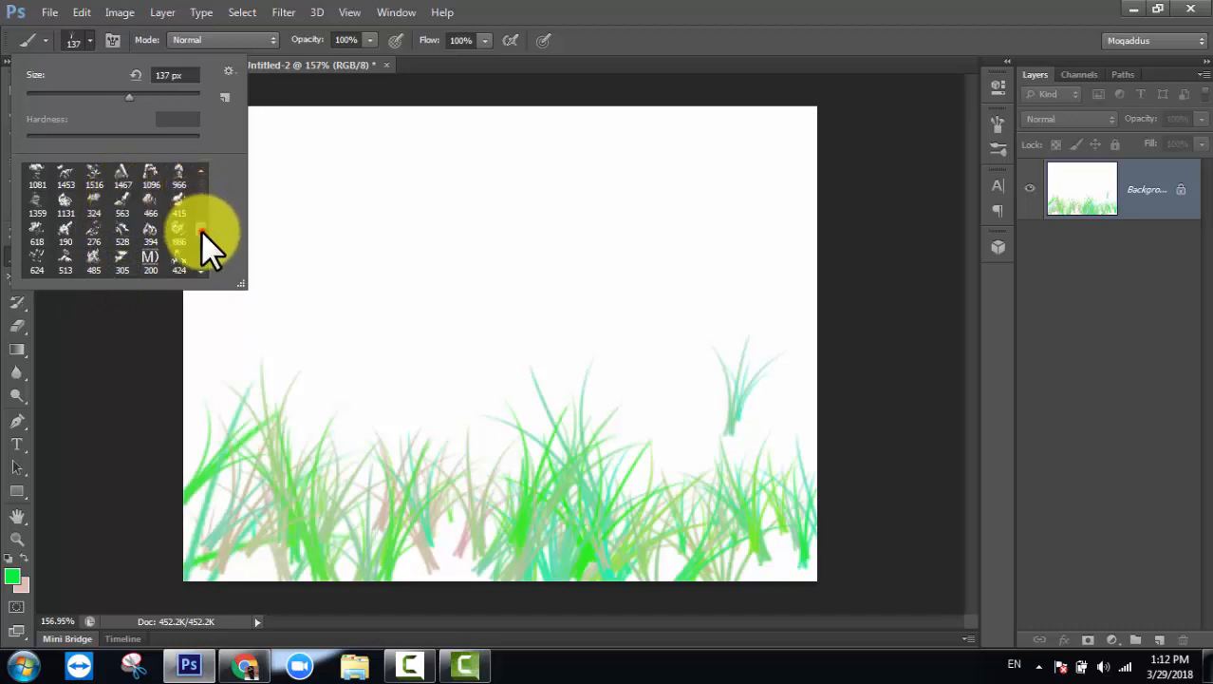
{"action": "left_click_drag", "start_coordinate": [201, 231], "coordinate": [206, 202]}
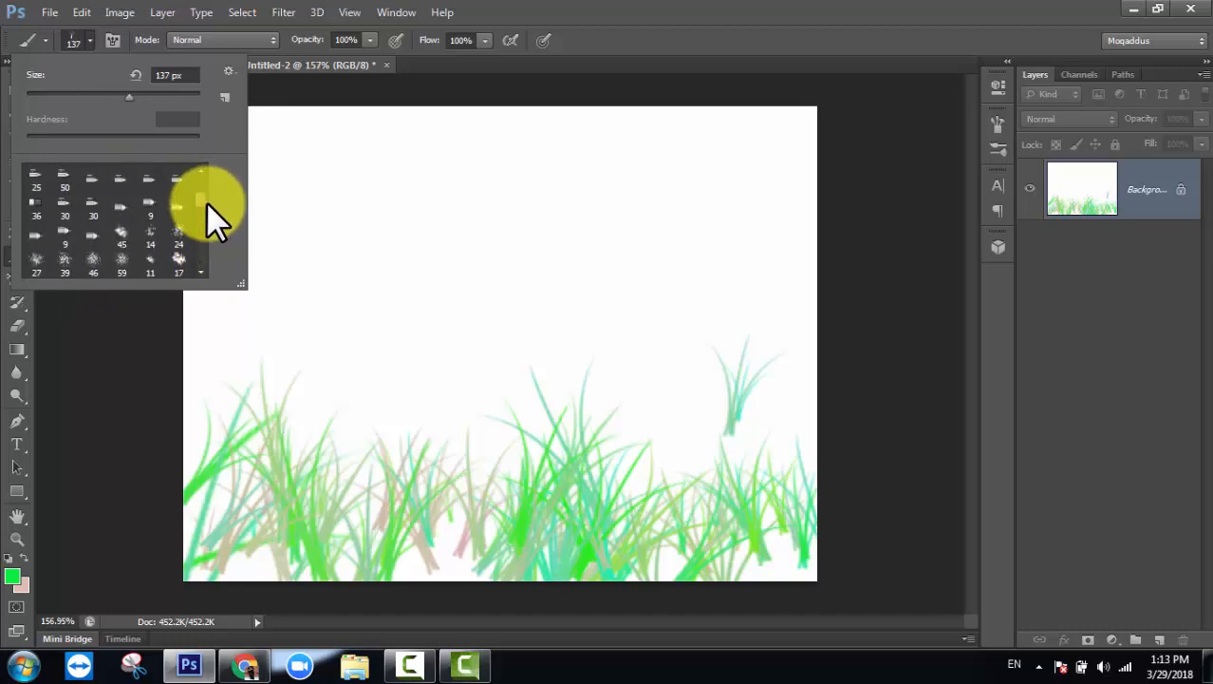
{"action": "double_click", "coordinate": [178, 235]}
{"action": "left_click", "coordinate": [323, 201]}
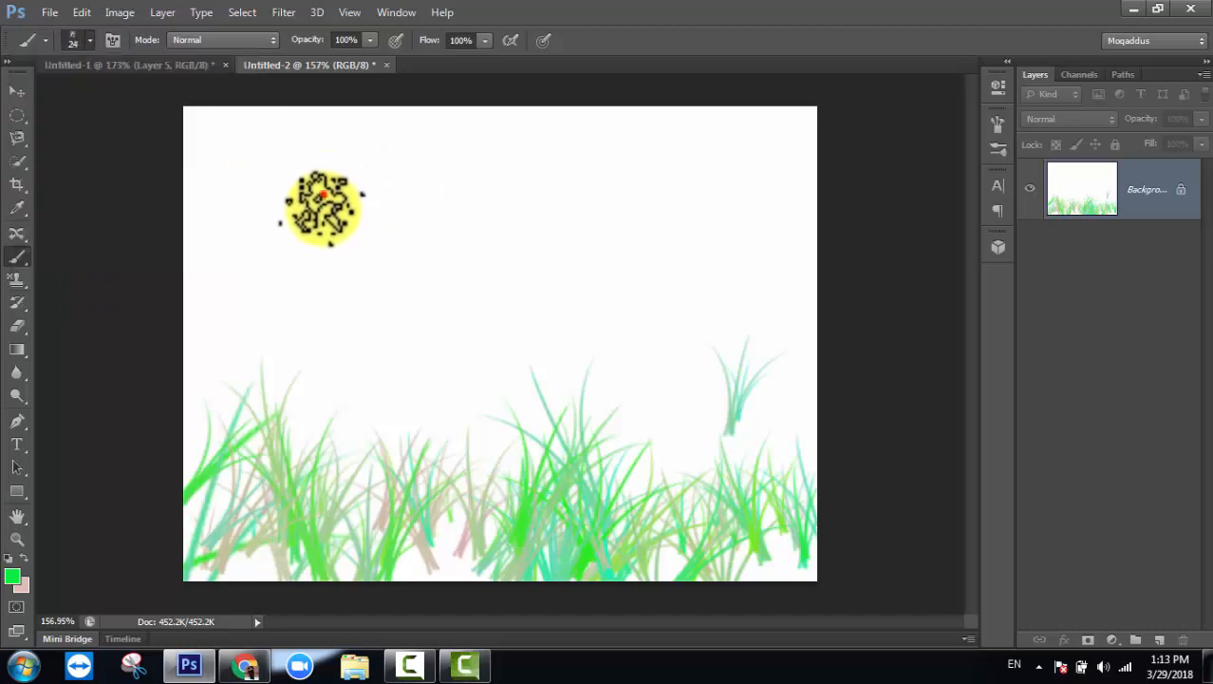
Choose the 360 px three-bird flock brush preset, set its size to 83 px and stamp one green flock in the sky
{"action": "left_click", "coordinate": [83, 42]}
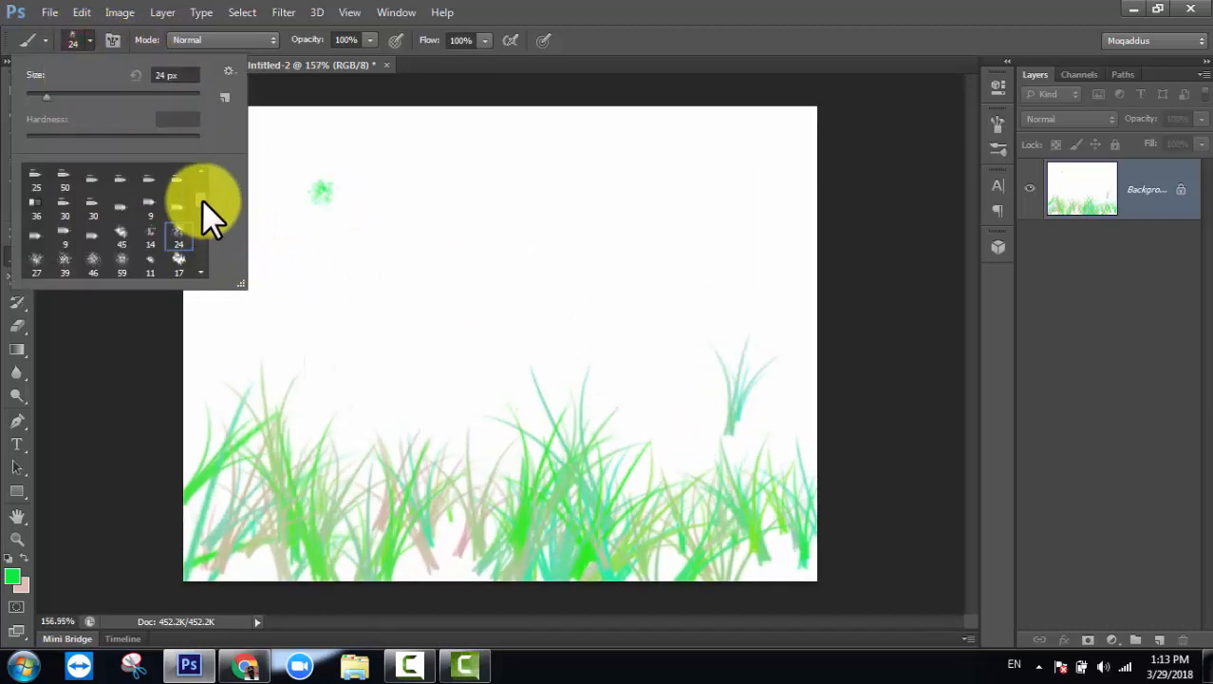
{"action": "left_click_drag", "start_coordinate": [203, 199], "coordinate": [205, 234]}
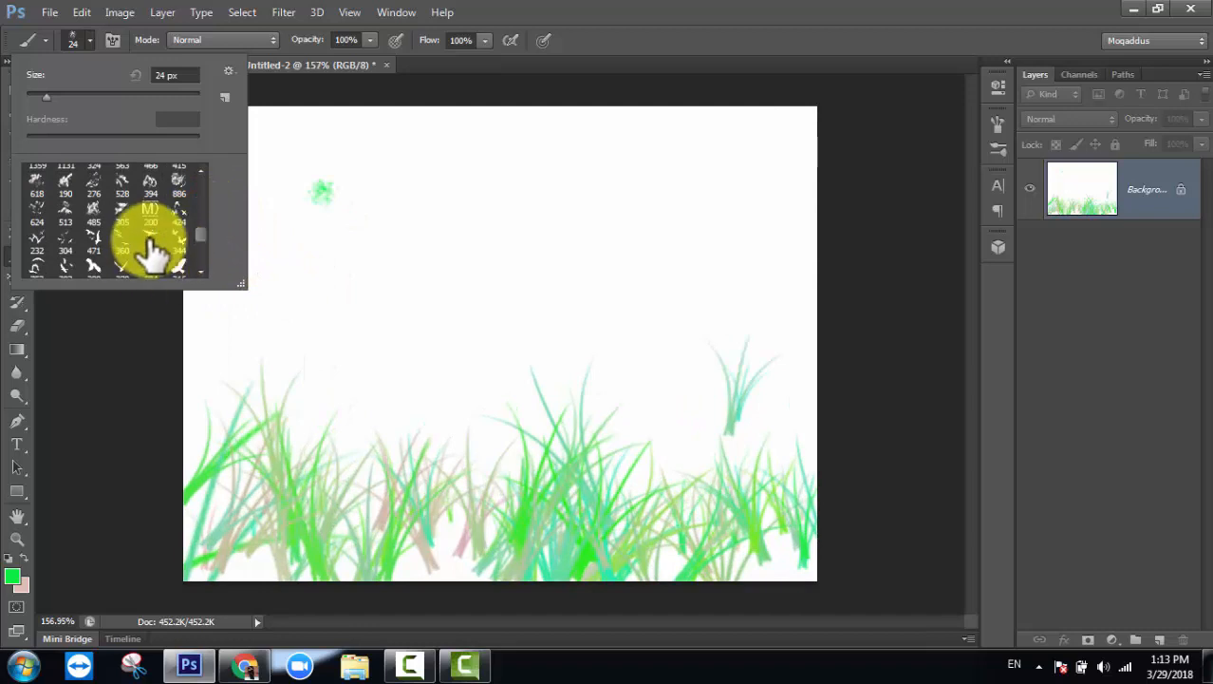
{"action": "left_click", "coordinate": [126, 245]}
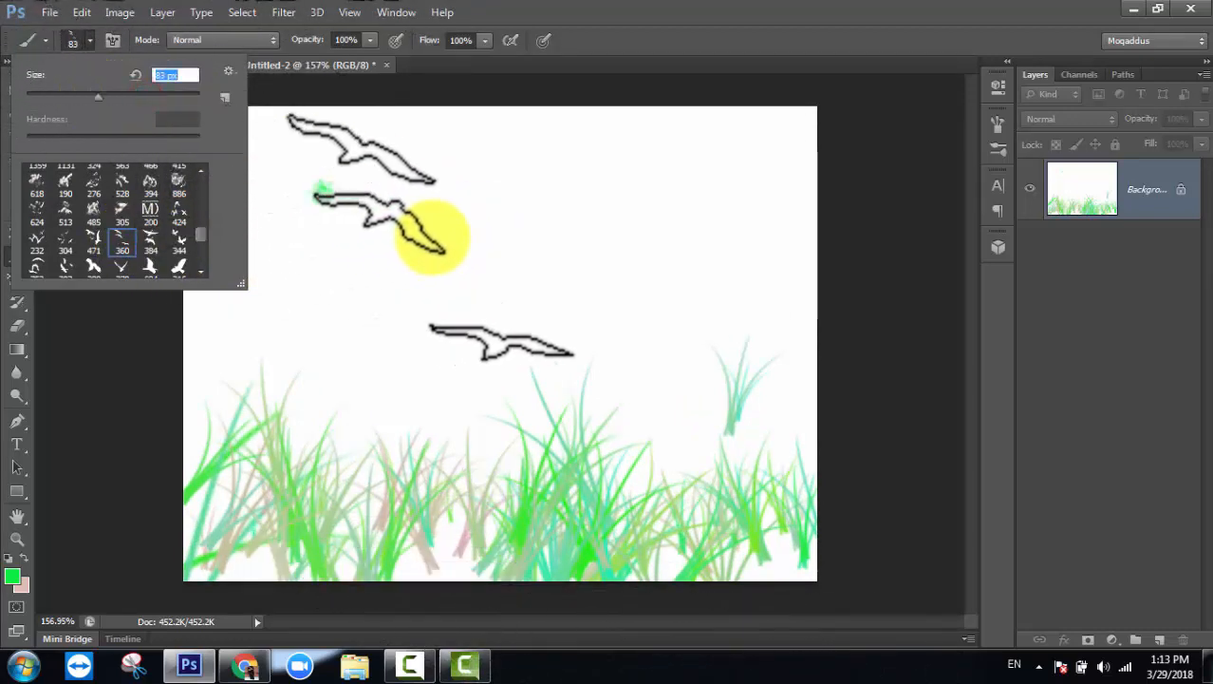
{"action": "left_click", "coordinate": [457, 217]}
Set the foreground color to near-black (RGB 6, 6, 6) and stamp two more flocks, one on each side of the green birds
{"action": "left_click", "coordinate": [14, 574]}
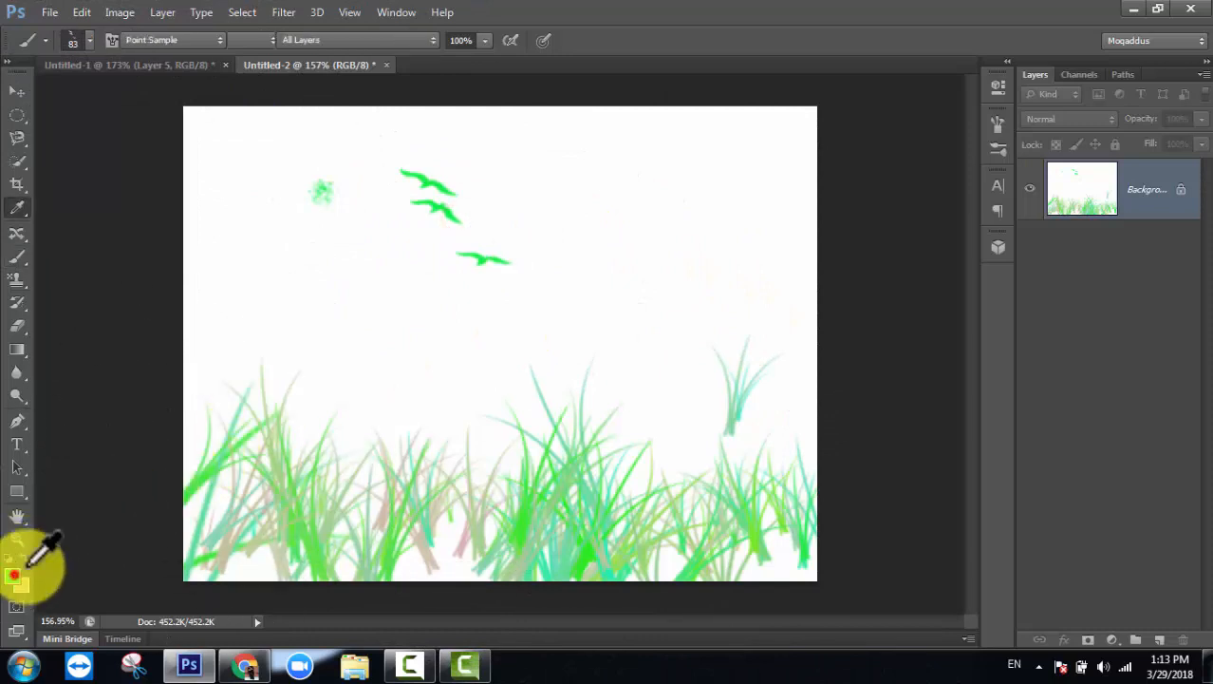
{"action": "left_click_drag", "start_coordinate": [690, 257], "coordinate": [579, 428]}
{"action": "left_click", "coordinate": [1016, 204]}
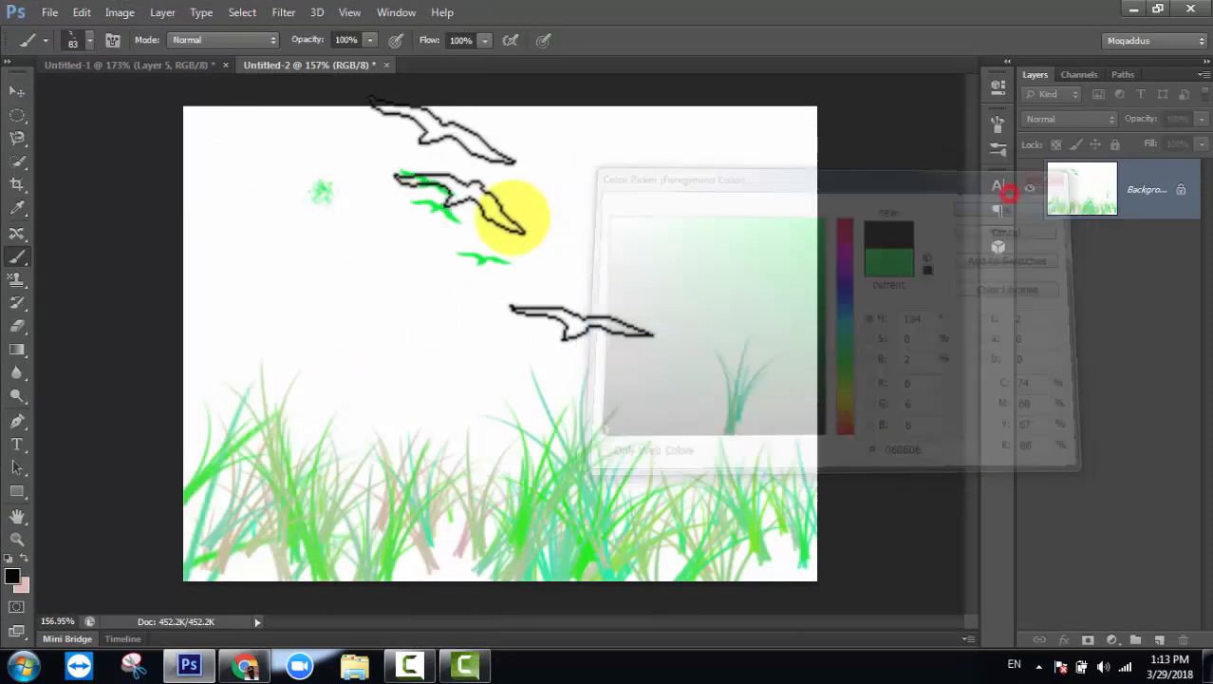
{"action": "left_click", "coordinate": [336, 230]}
{"action": "left_click", "coordinate": [671, 191]}
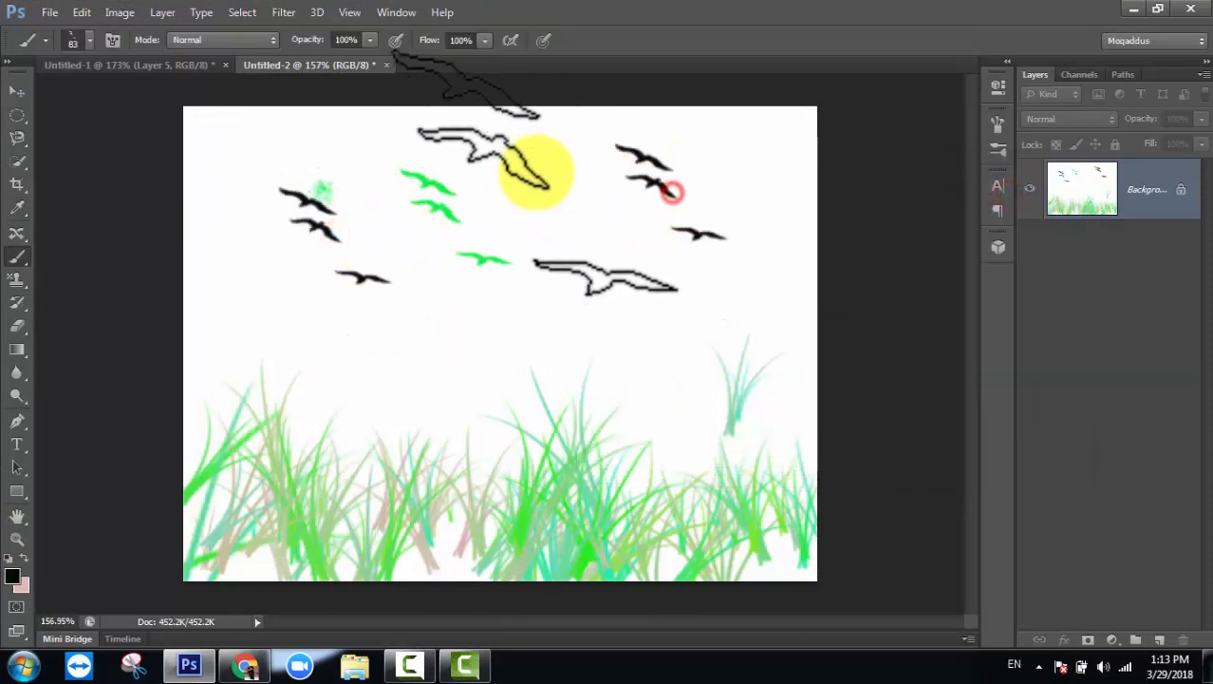
Choose the 256 px flying bird brush preset and stamp one large black bird over the canvas's upper middle
{"action": "left_click", "coordinate": [89, 45]}
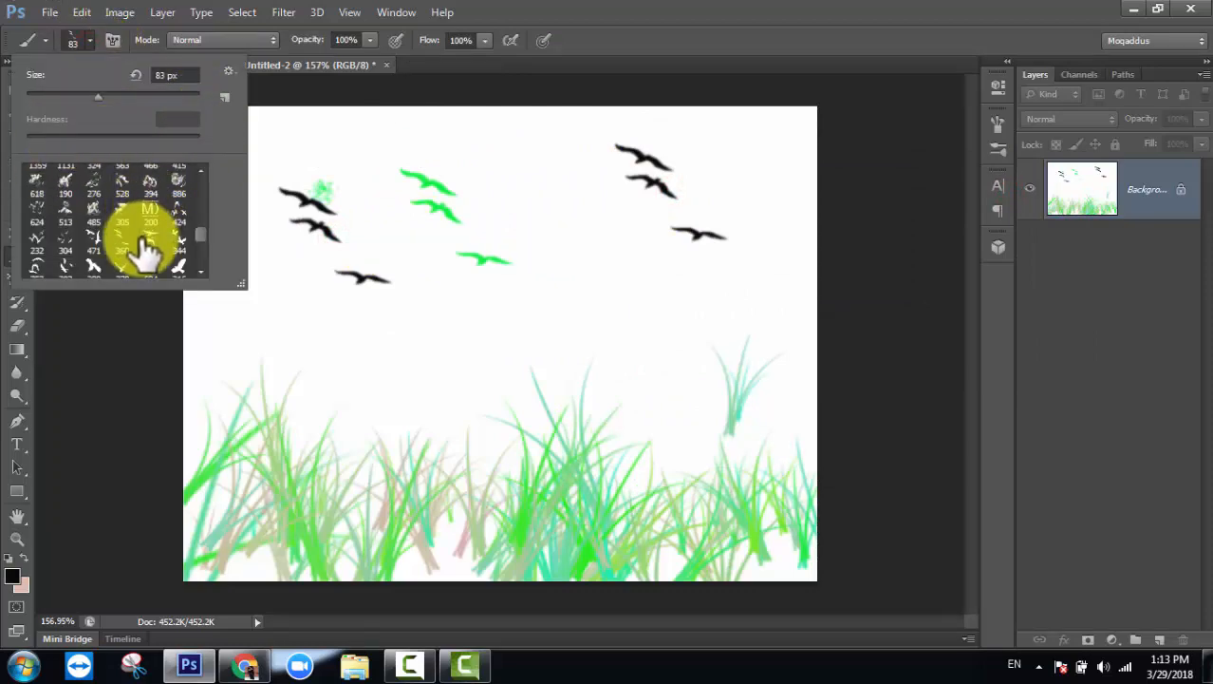
{"action": "scroll", "coordinate": [156, 249], "scroll_direction": "down", "scroll_amount": 2}
{"action": "left_click", "coordinate": [93, 252]}
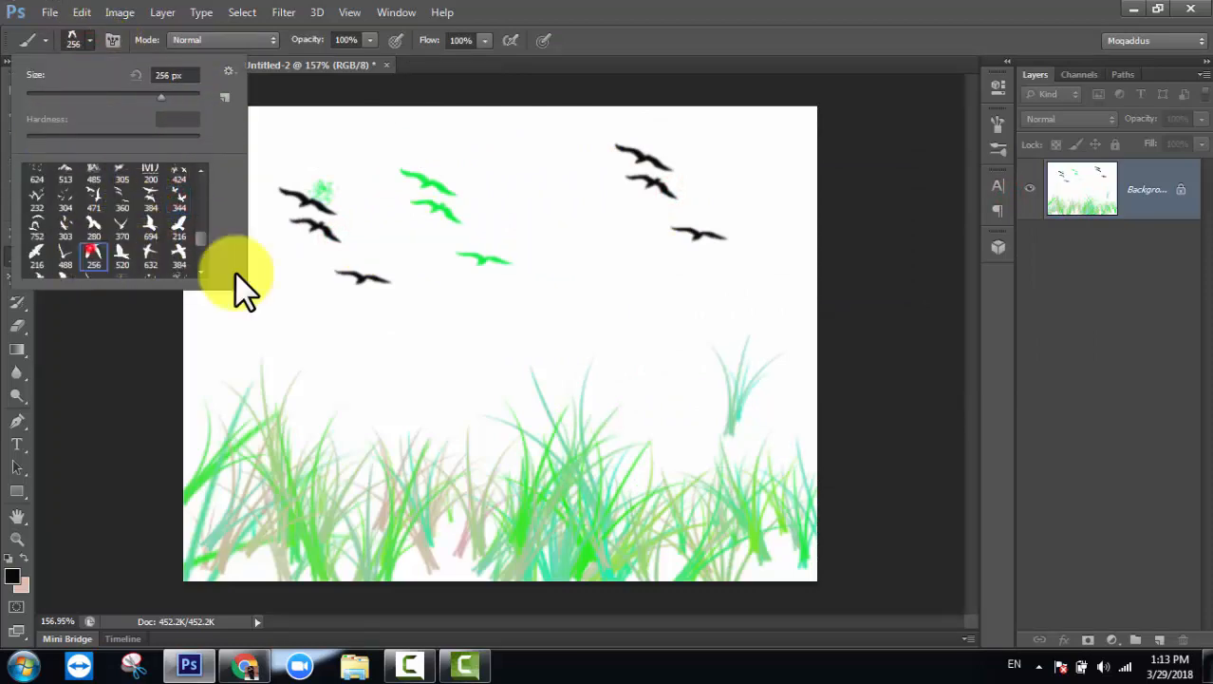
{"action": "left_click", "coordinate": [596, 282]}
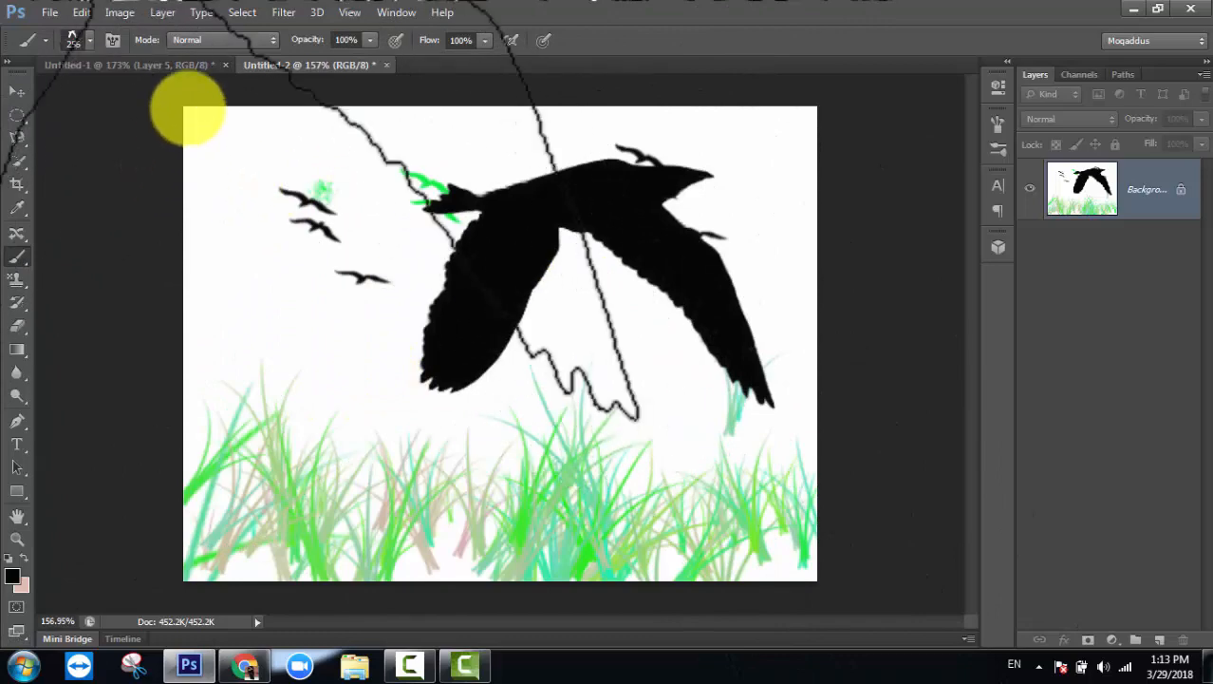
Choose the 488 px raised-wing bird brush preset, reduce it to 54 px and stamp seven small black birds around the large bird
{"action": "right_click", "coordinate": [447, 306]}
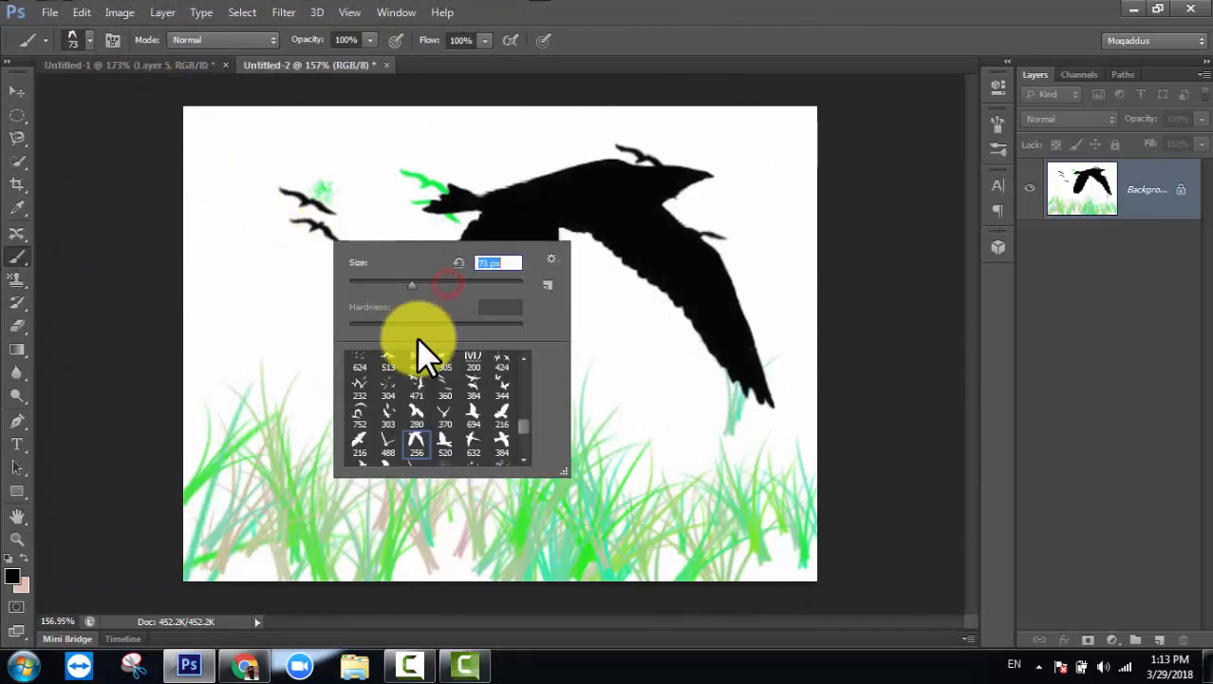
{"action": "left_click", "coordinate": [387, 442]}
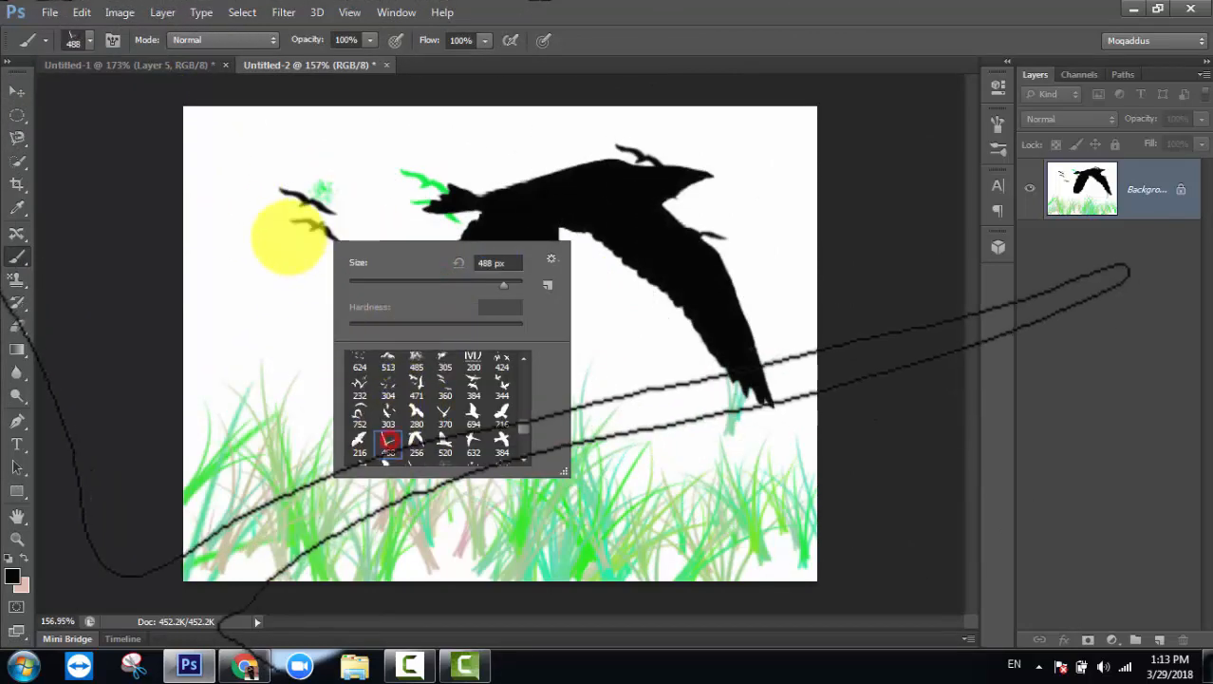
{"action": "left_click", "coordinate": [393, 283]}
{"action": "left_click", "coordinate": [284, 291]}
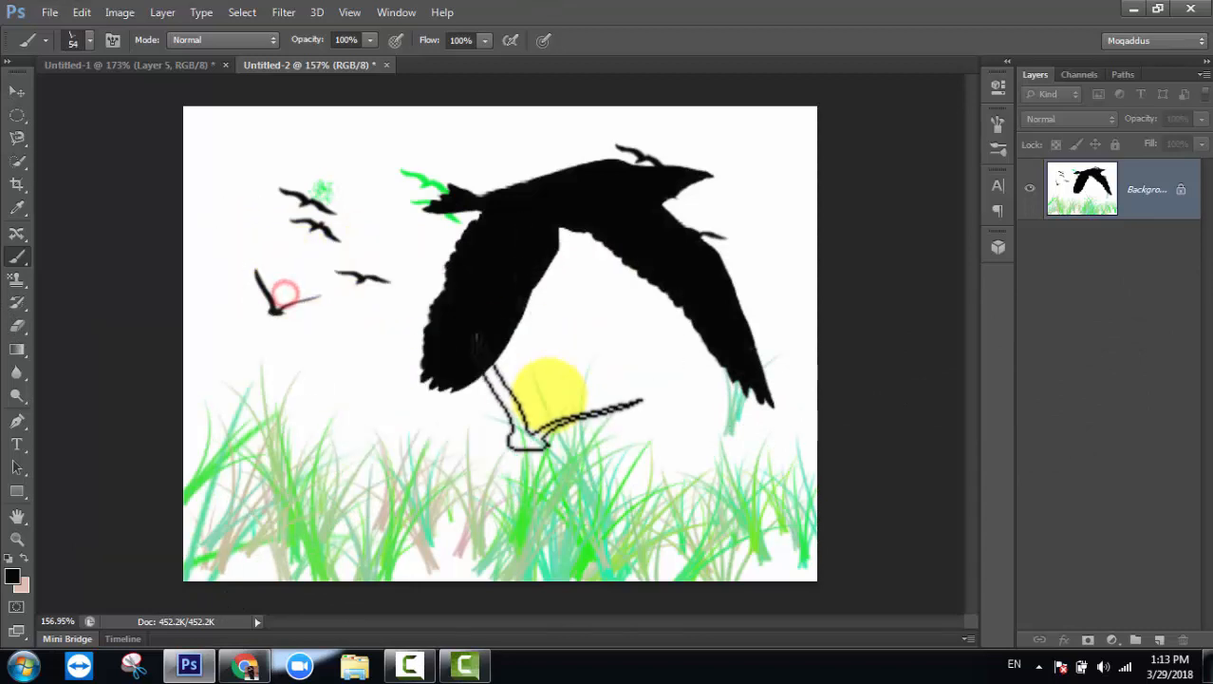
{"action": "left_click", "coordinate": [610, 356]}
{"action": "left_click", "coordinate": [276, 154]}
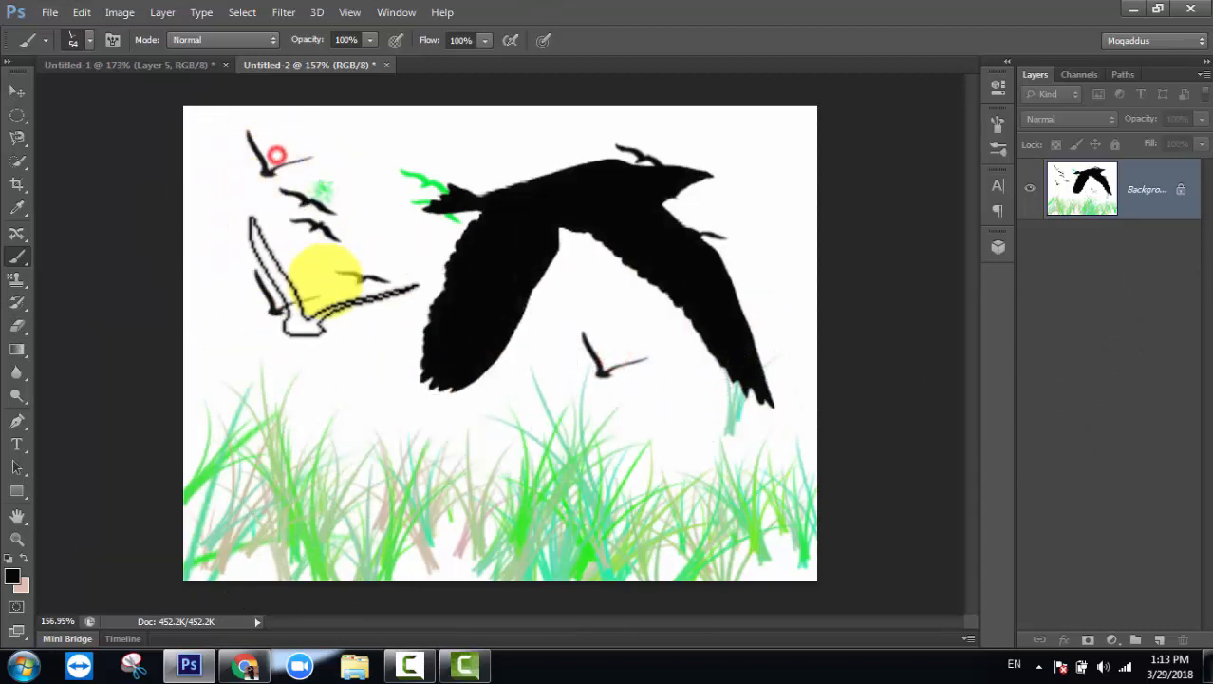
{"action": "left_click", "coordinate": [374, 145]}
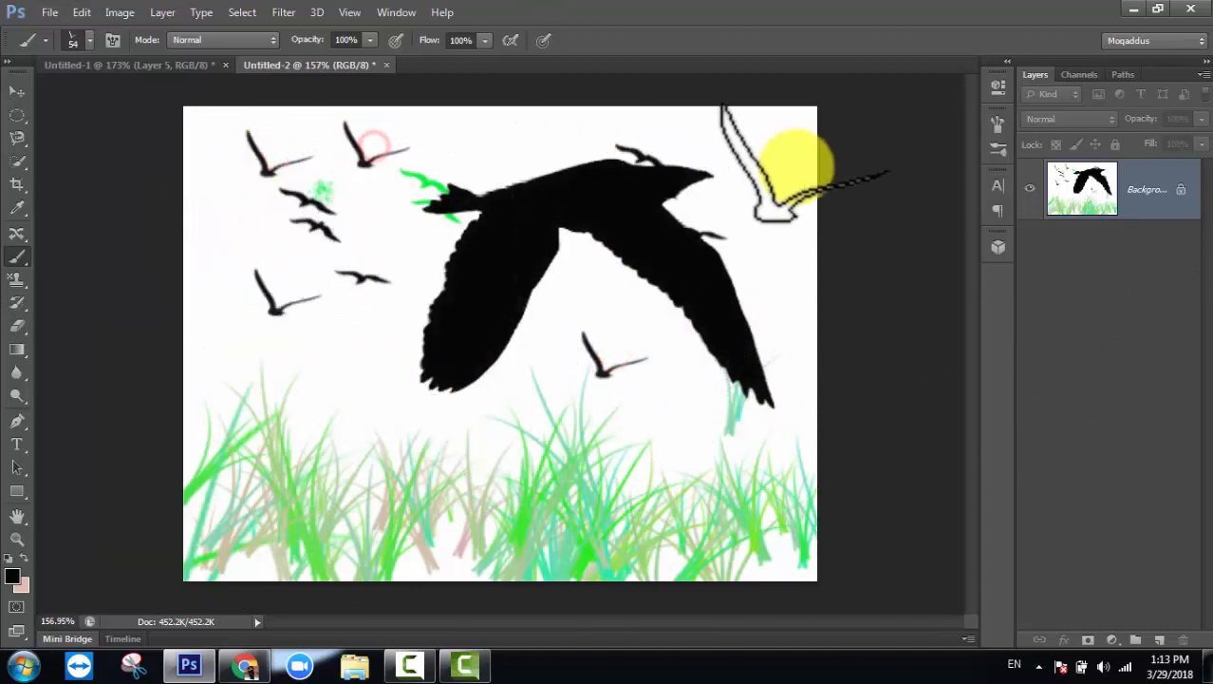
{"action": "left_click", "coordinate": [758, 168]}
{"action": "left_click", "coordinate": [383, 366]}
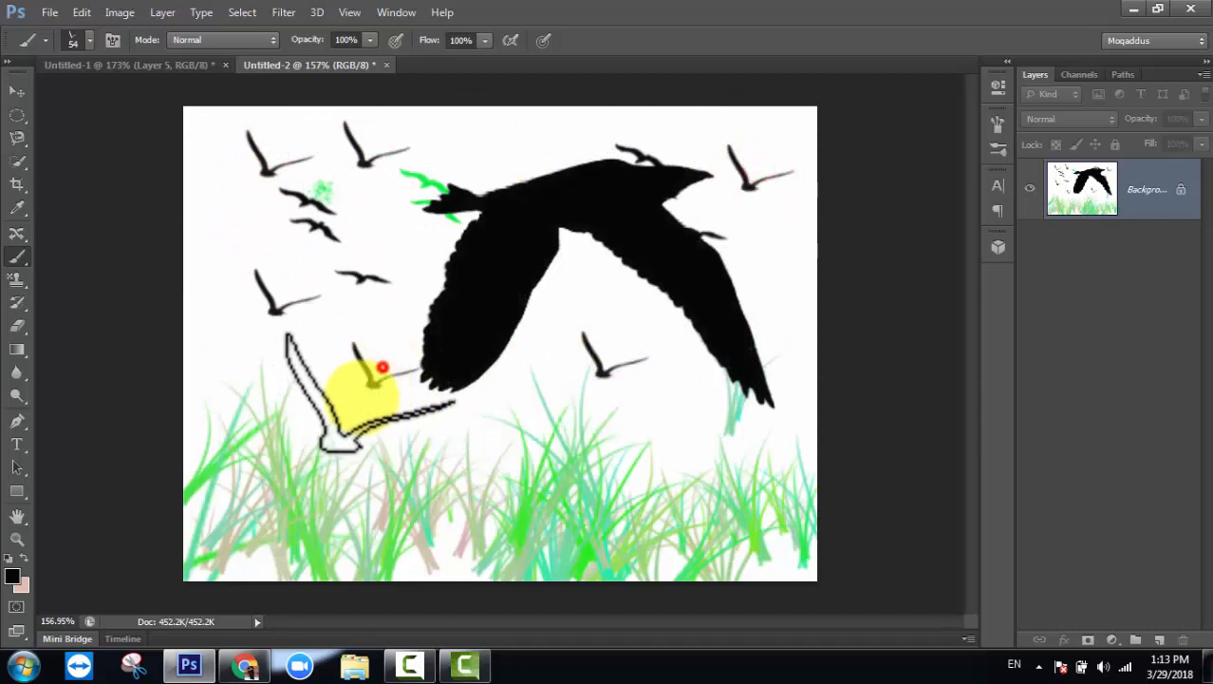
{"action": "left_click", "coordinate": [582, 286]}
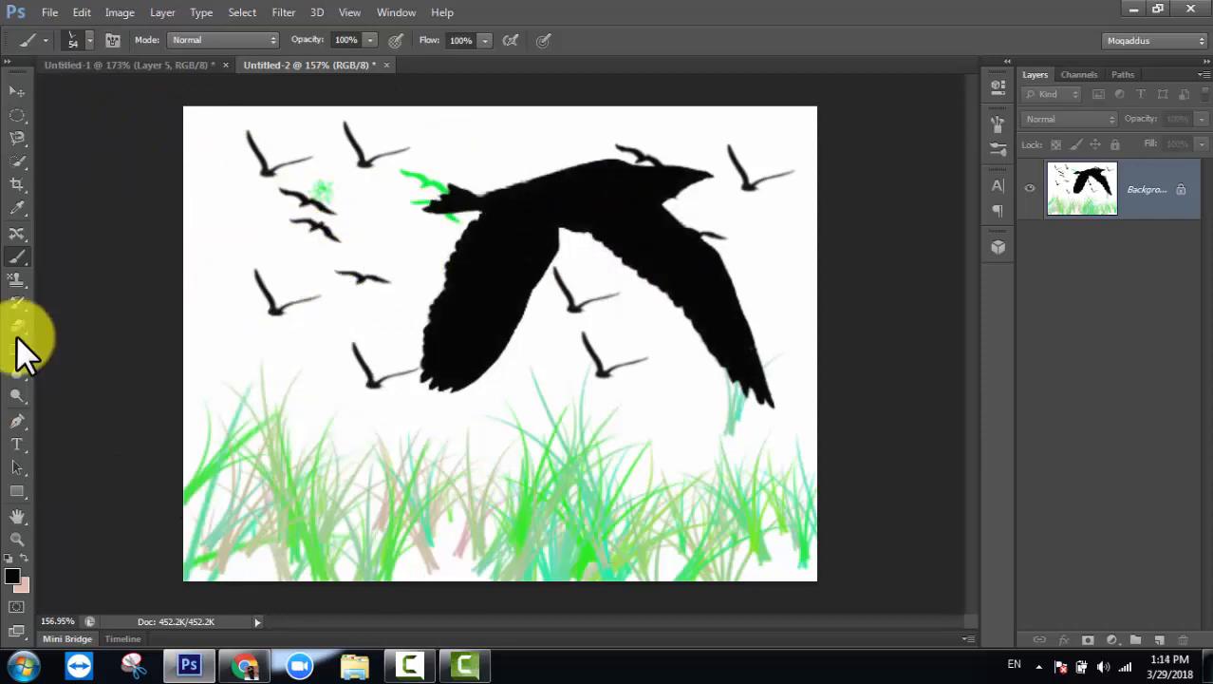
Save the painting to the Desktop as a JPEG named 123, accepting the JPEG options
{"action": "left_click", "coordinate": [48, 12]}
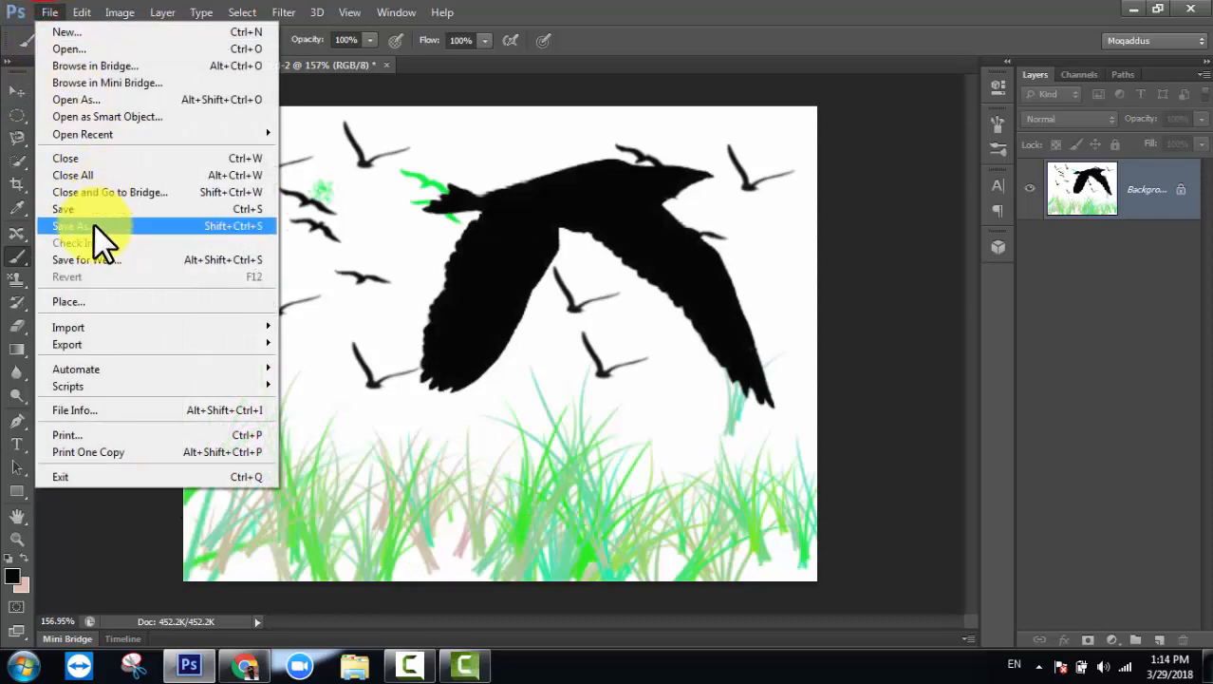
{"action": "left_click", "coordinate": [93, 225]}
{"action": "left_click", "coordinate": [861, 375]}
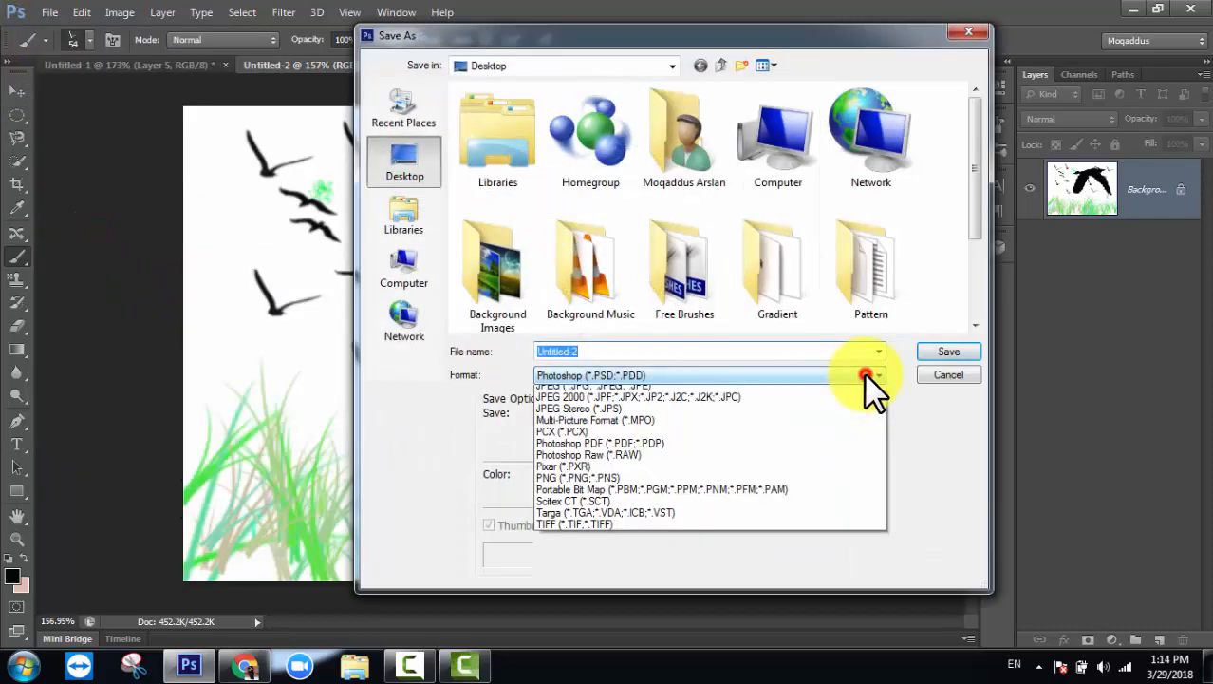
{"action": "left_click", "coordinate": [642, 494]}
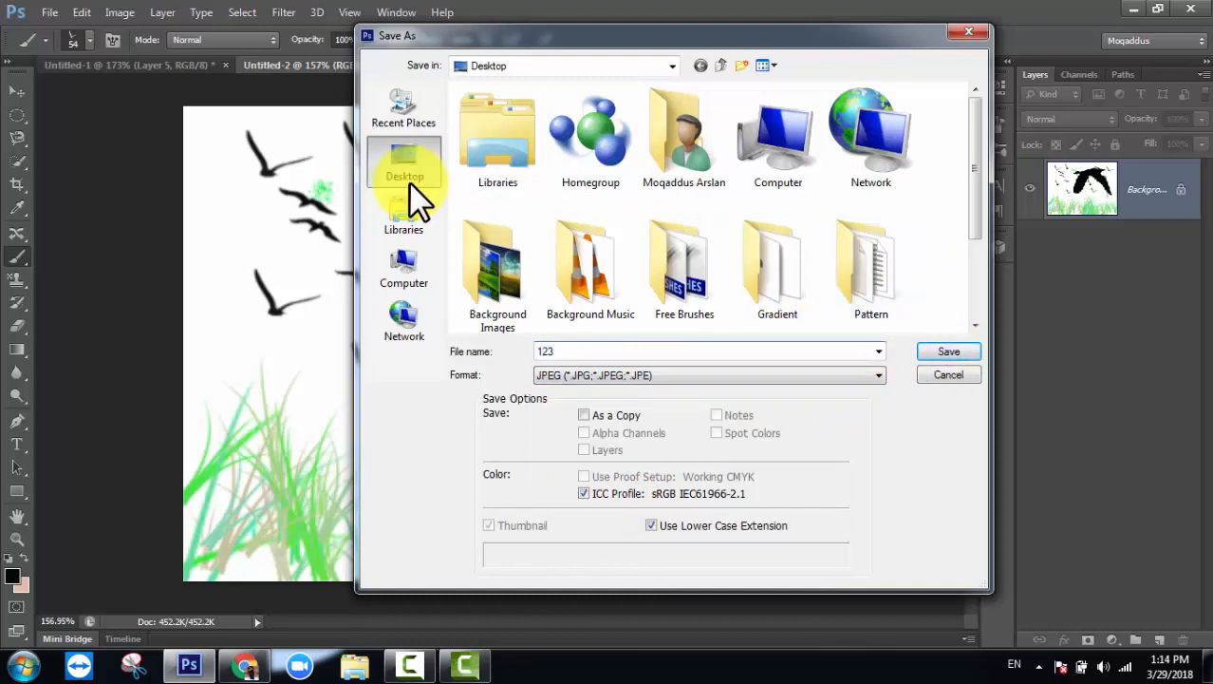
{"action": "left_click", "coordinate": [938, 351]}
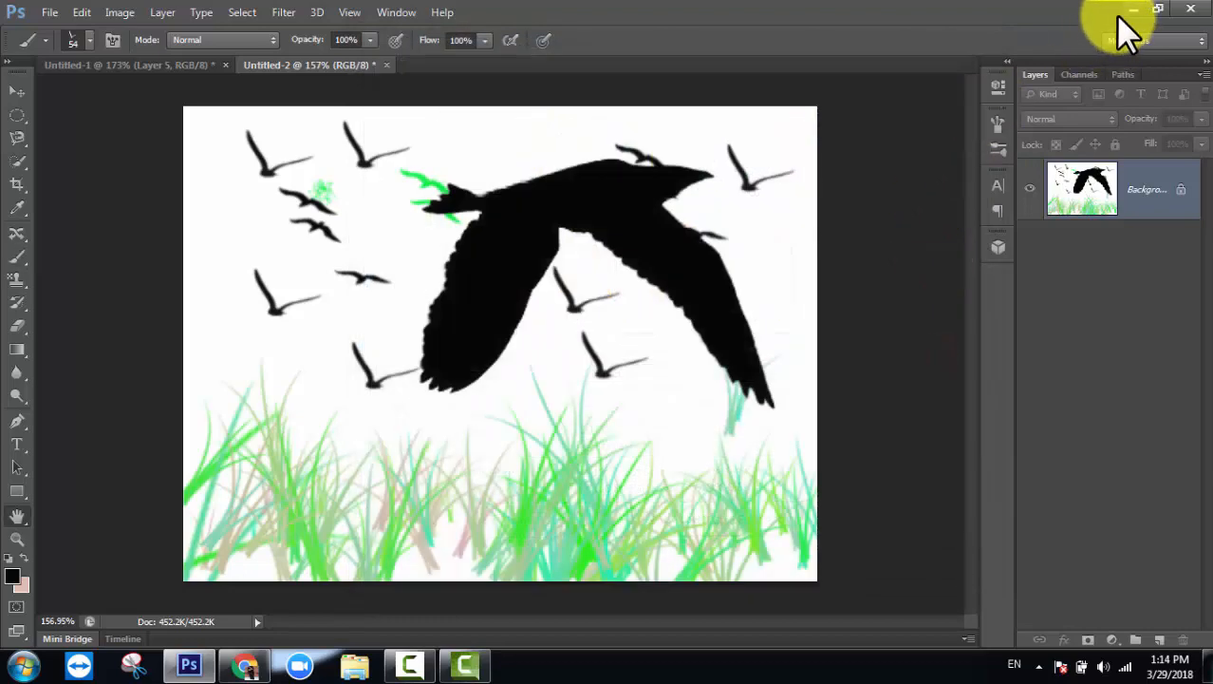
{"action": "left_click", "coordinate": [731, 157]}
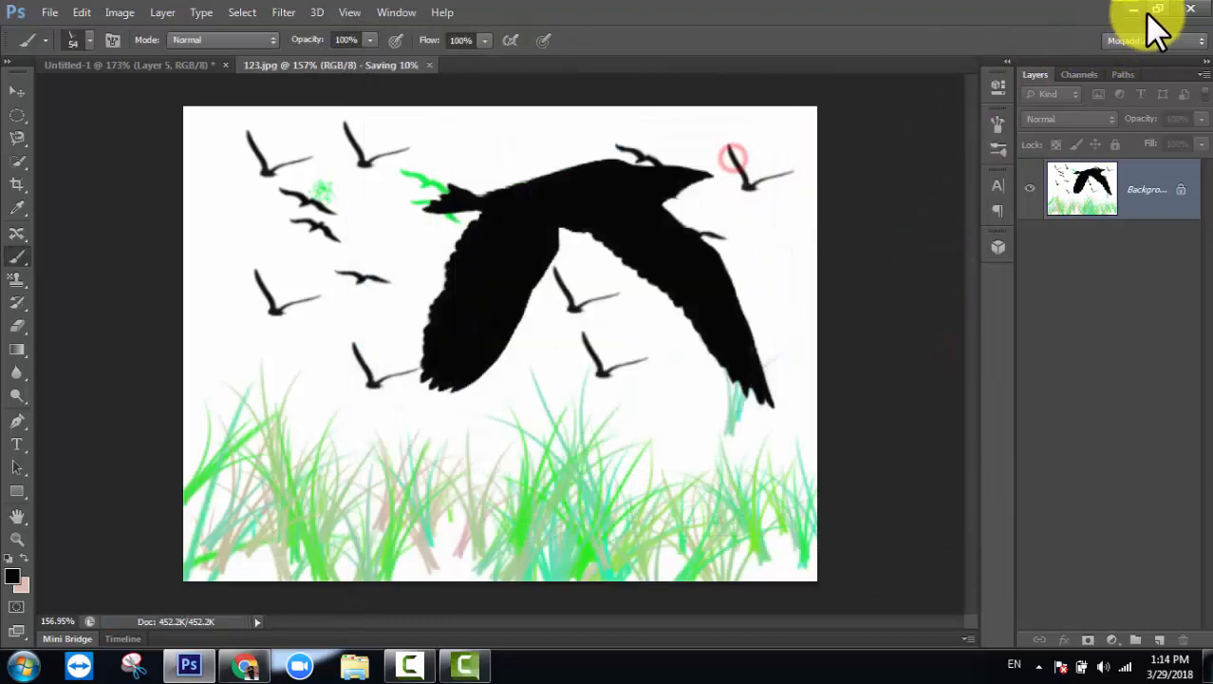